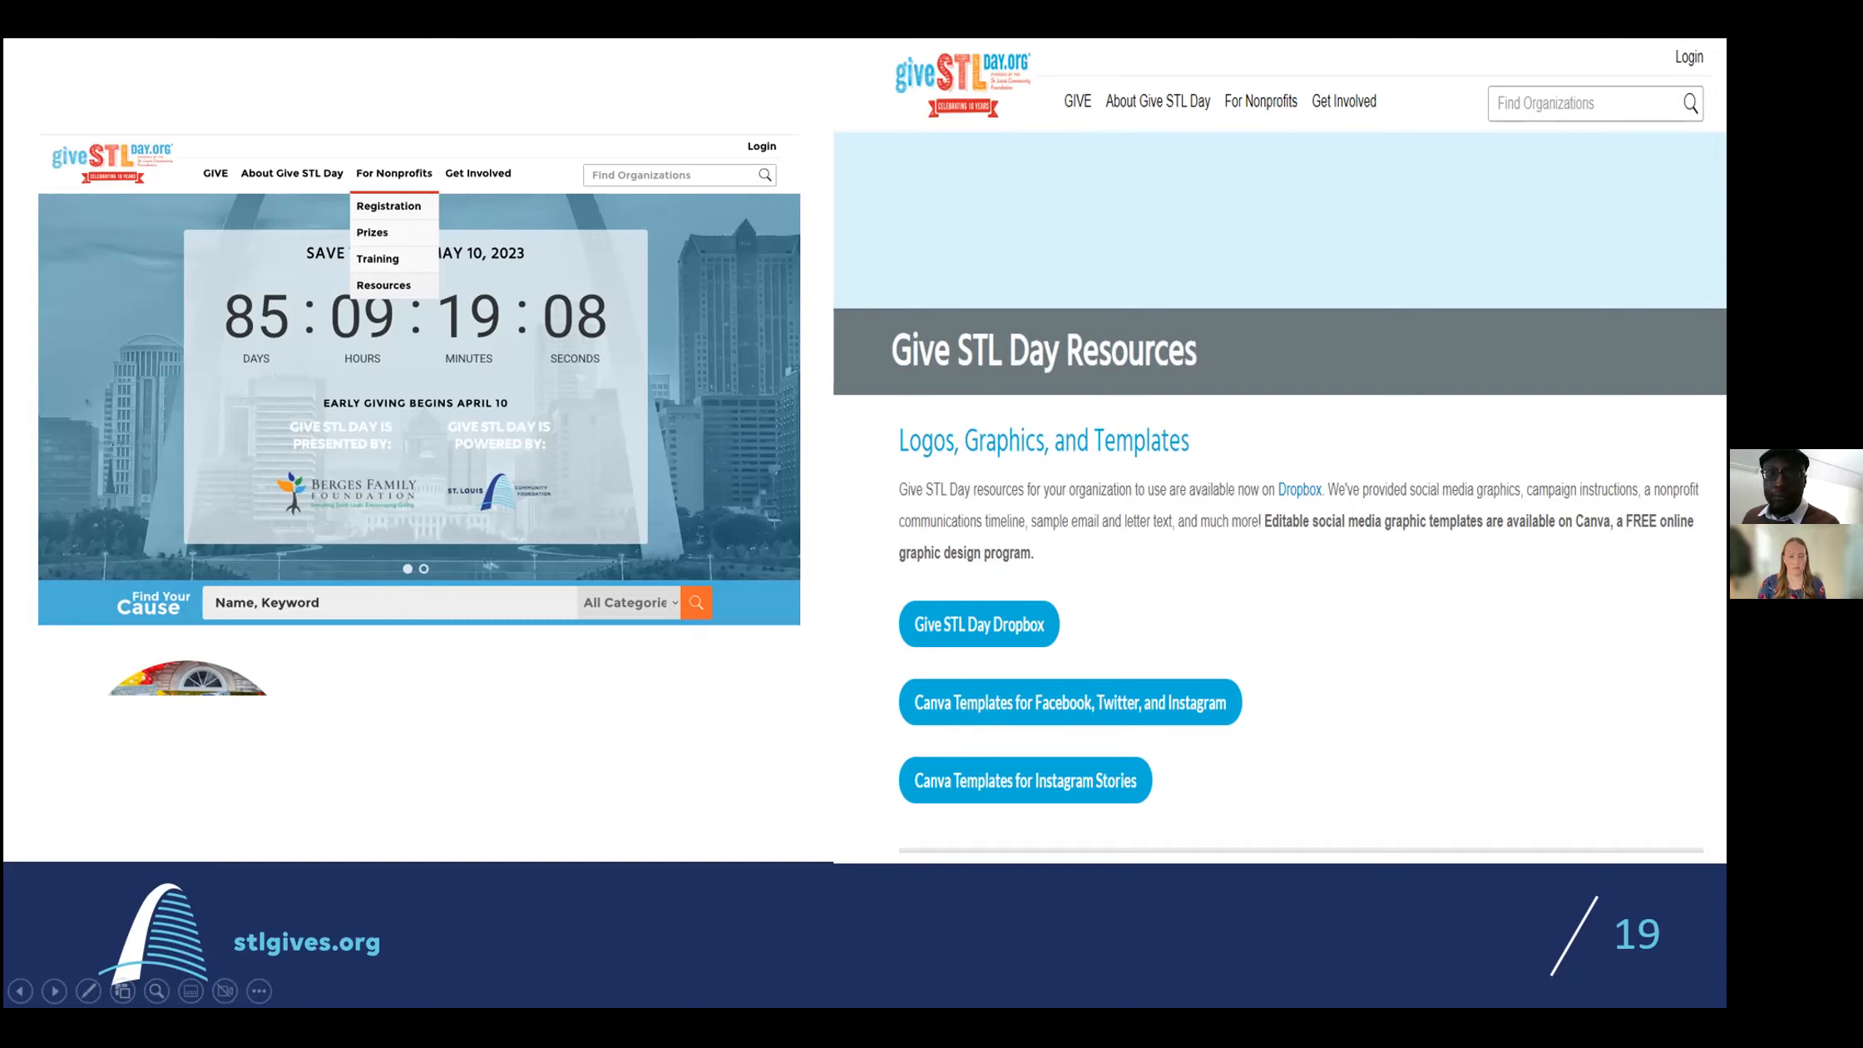
Advance through the Canva template slides to slide 22, end the slide show and switch to the Canva design in Chrome.
key("Right")
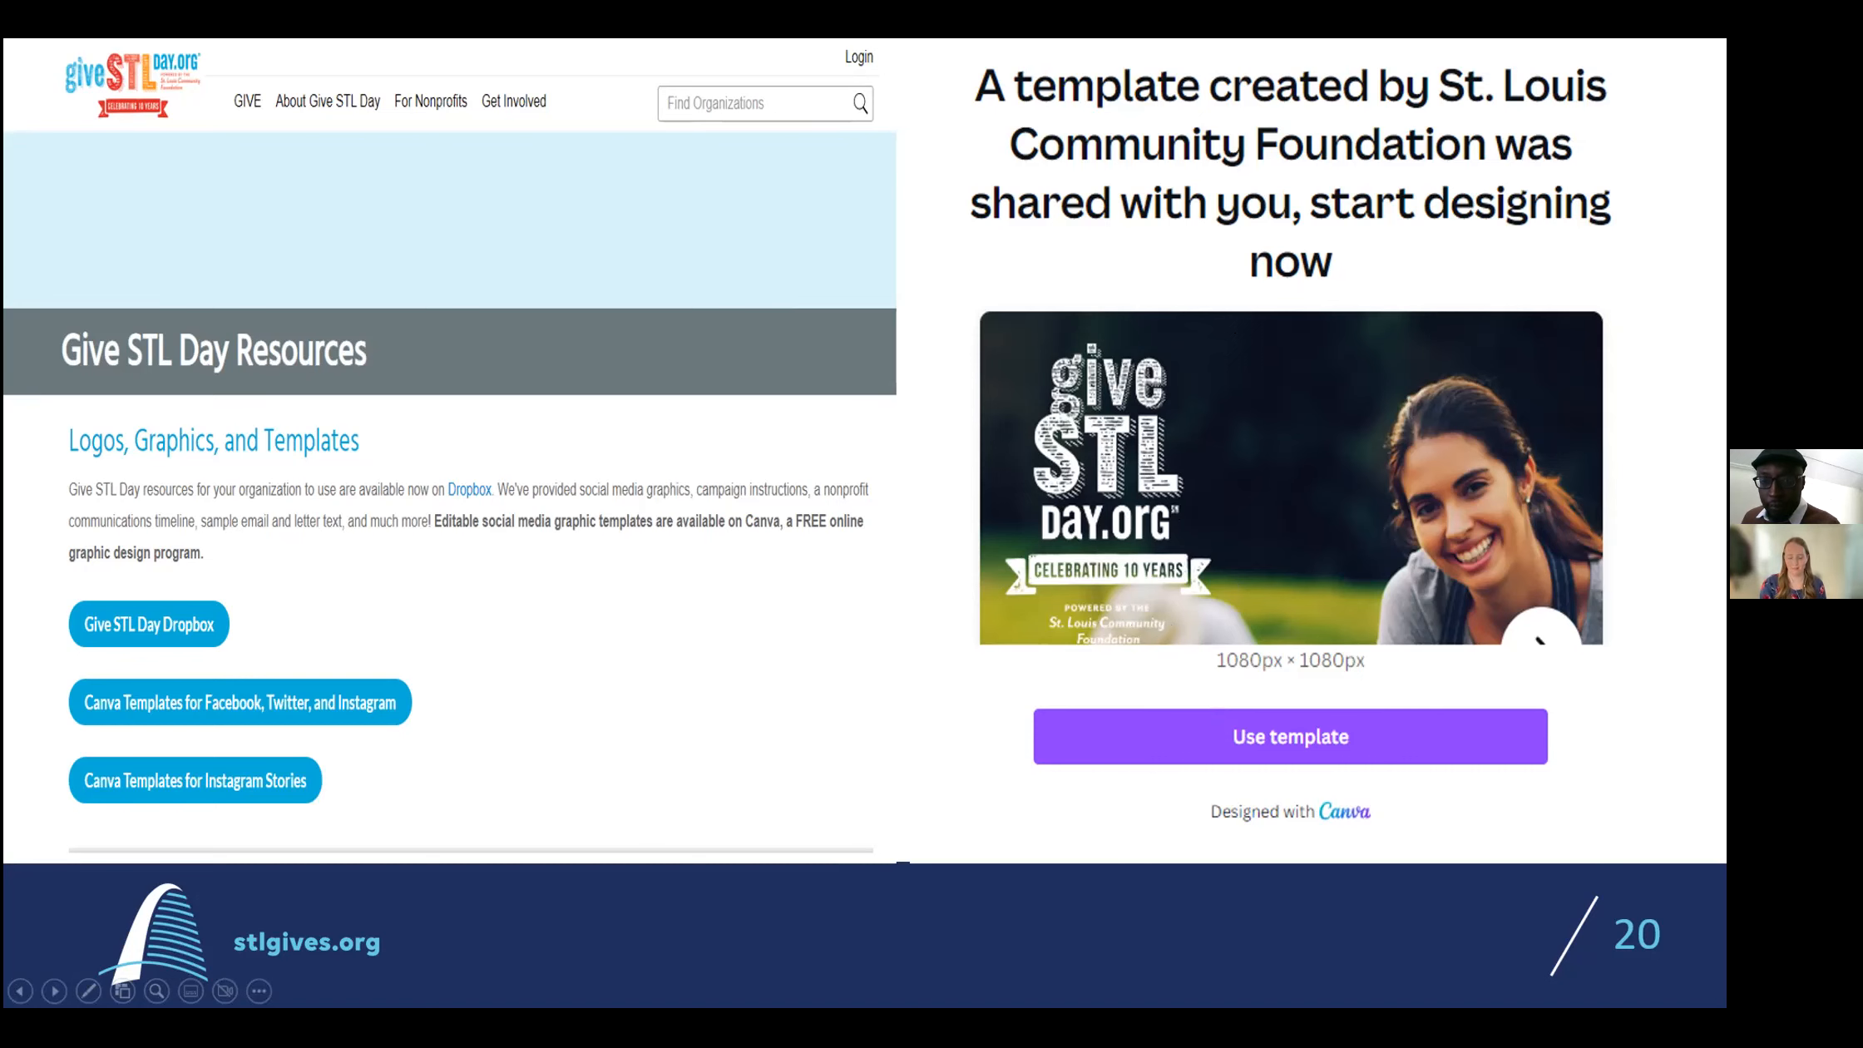
key("Right")
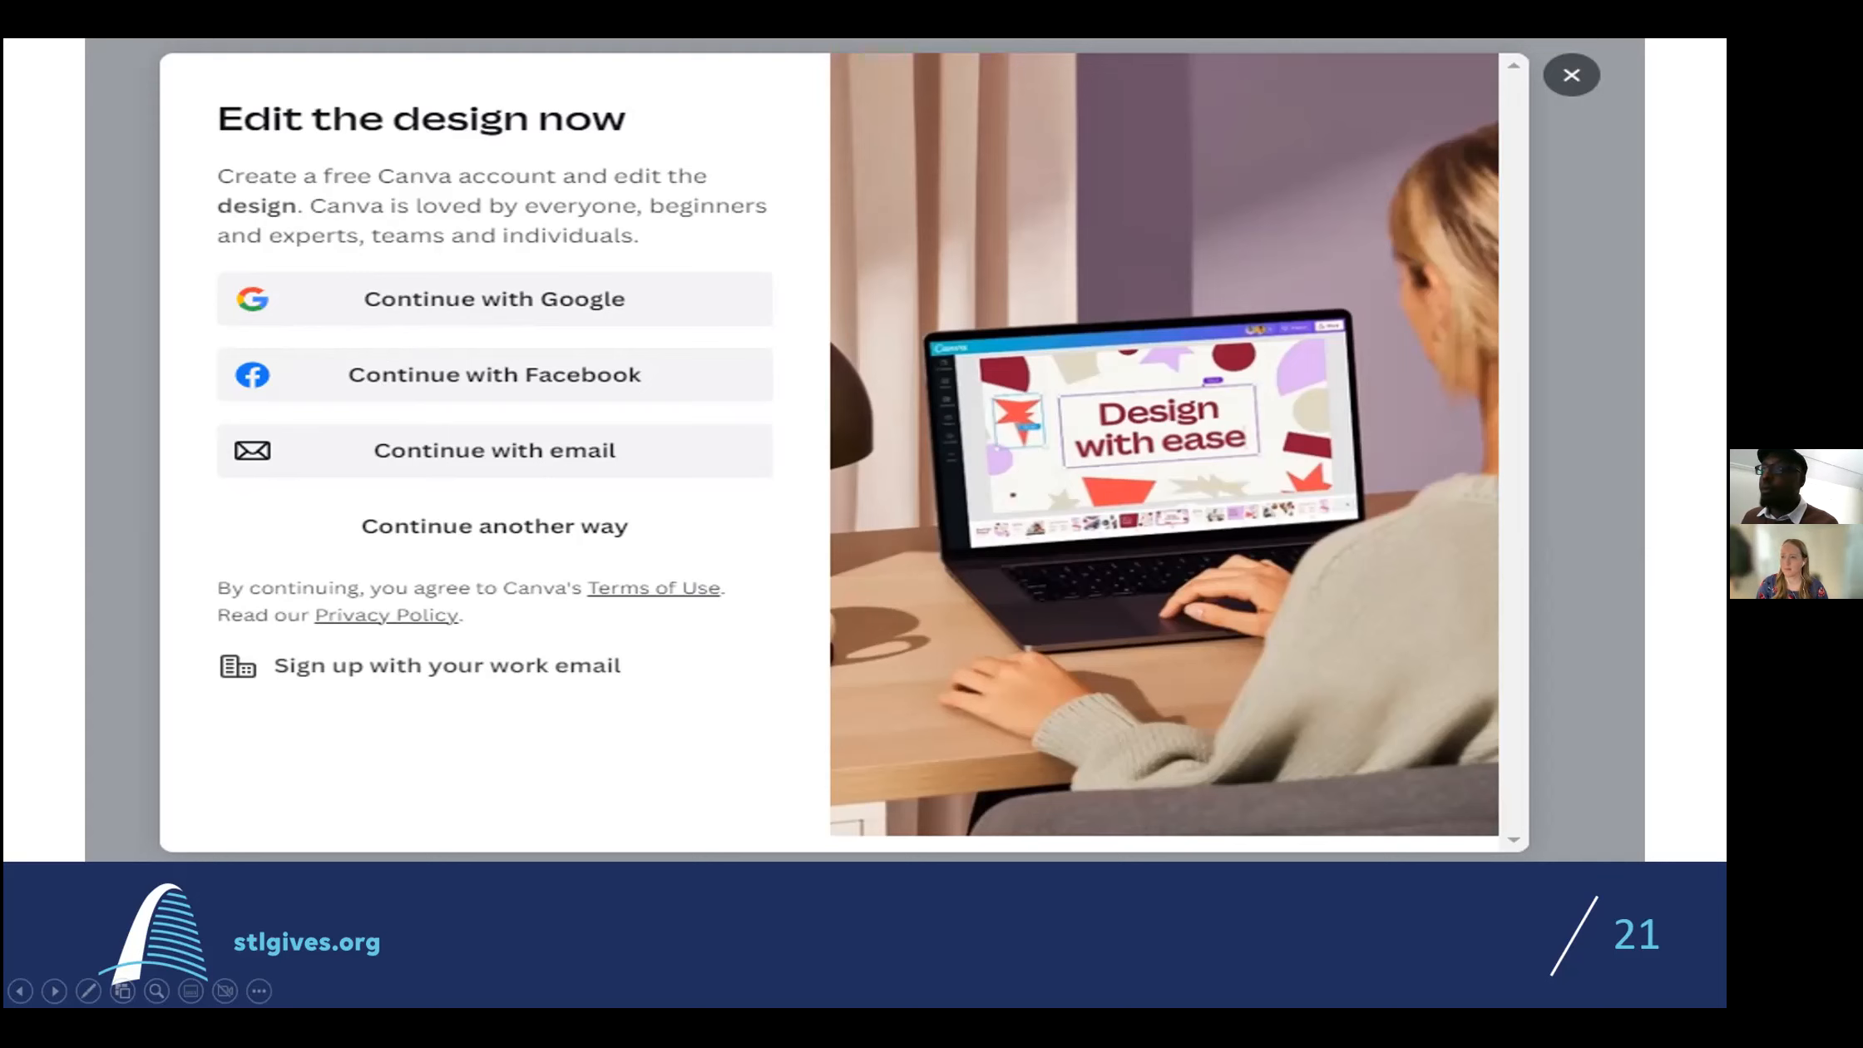
key("Right")
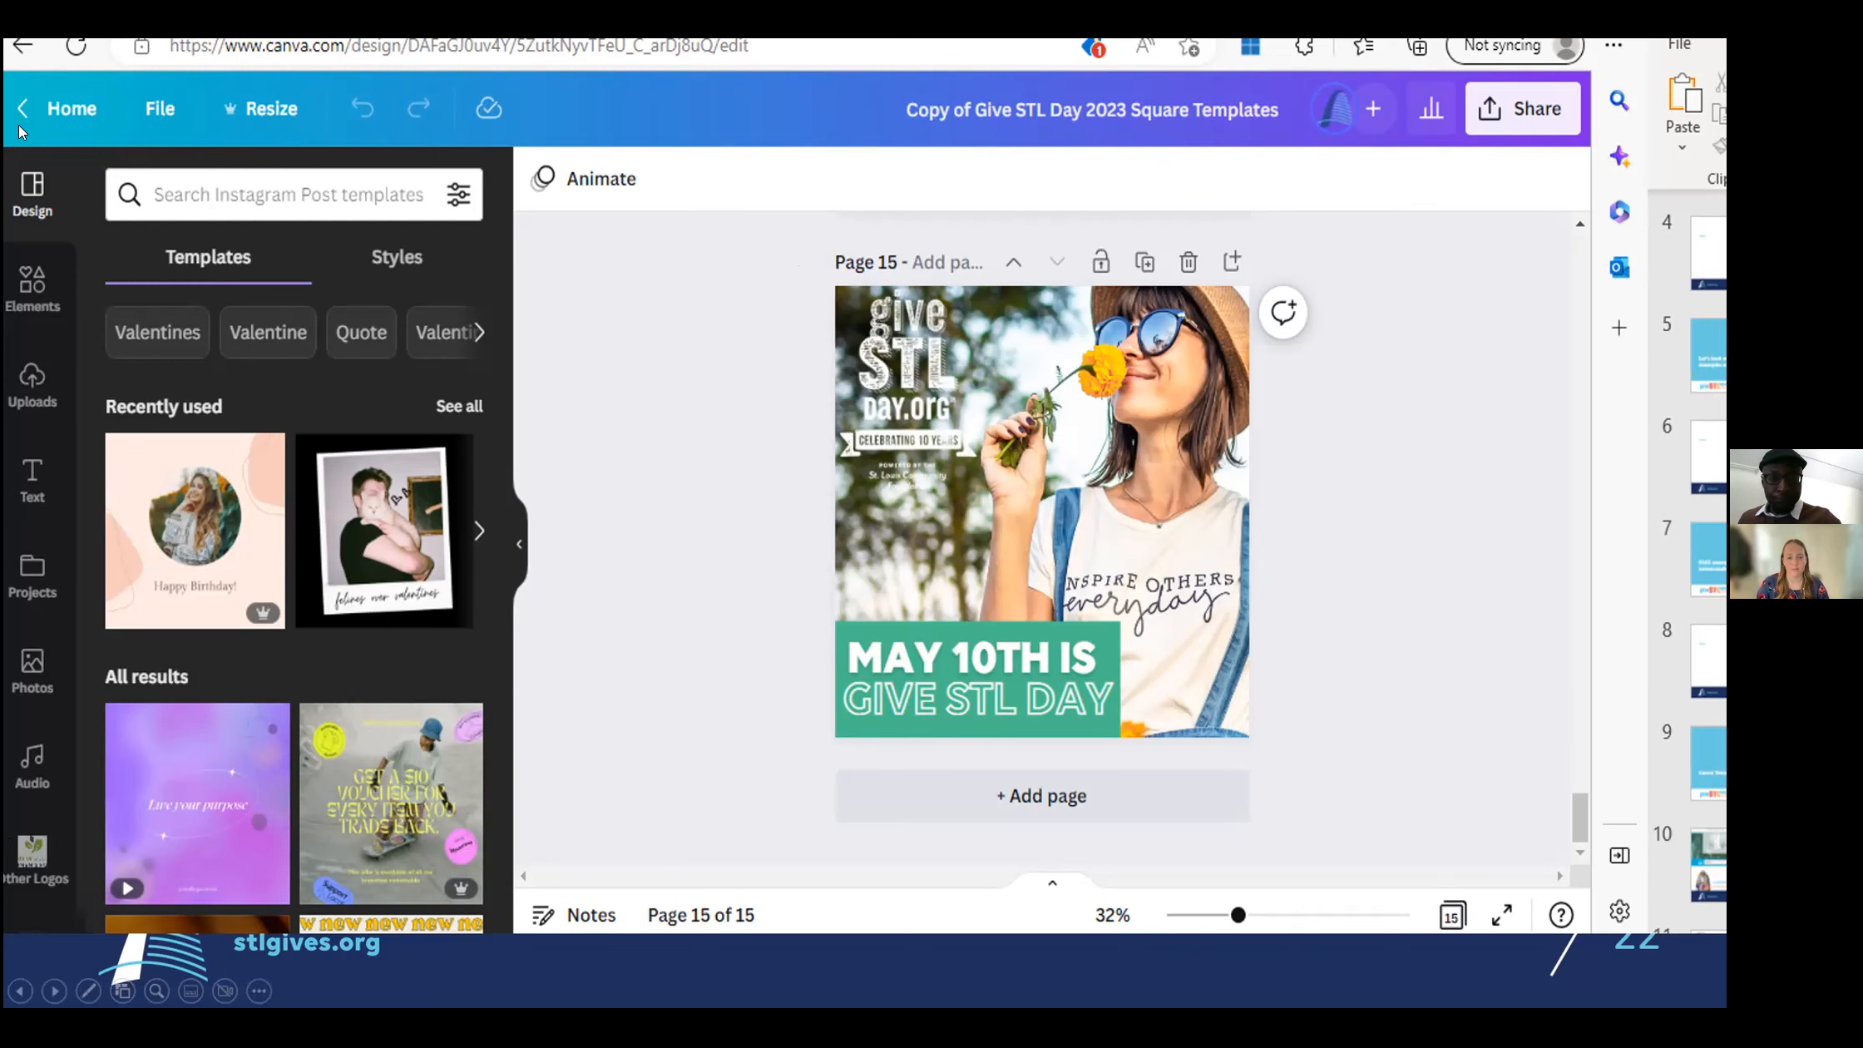
key("Escape")
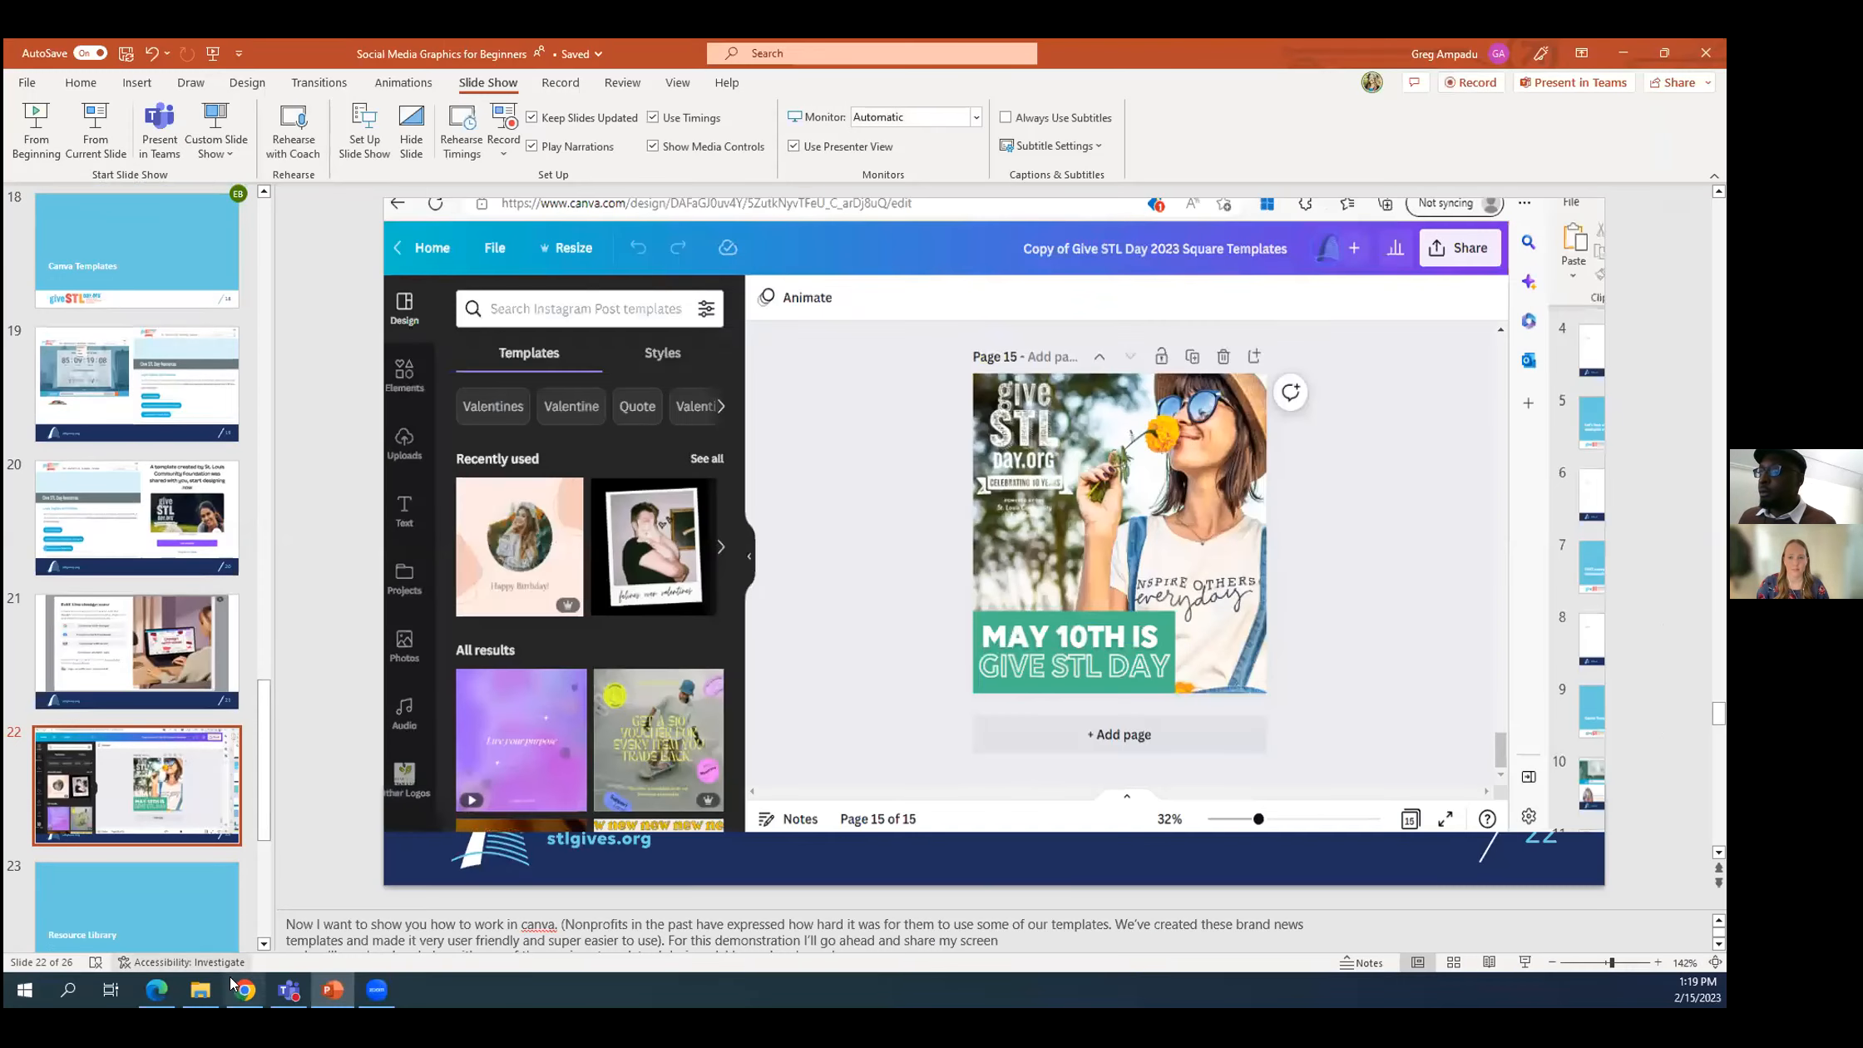
left_click(244, 994)
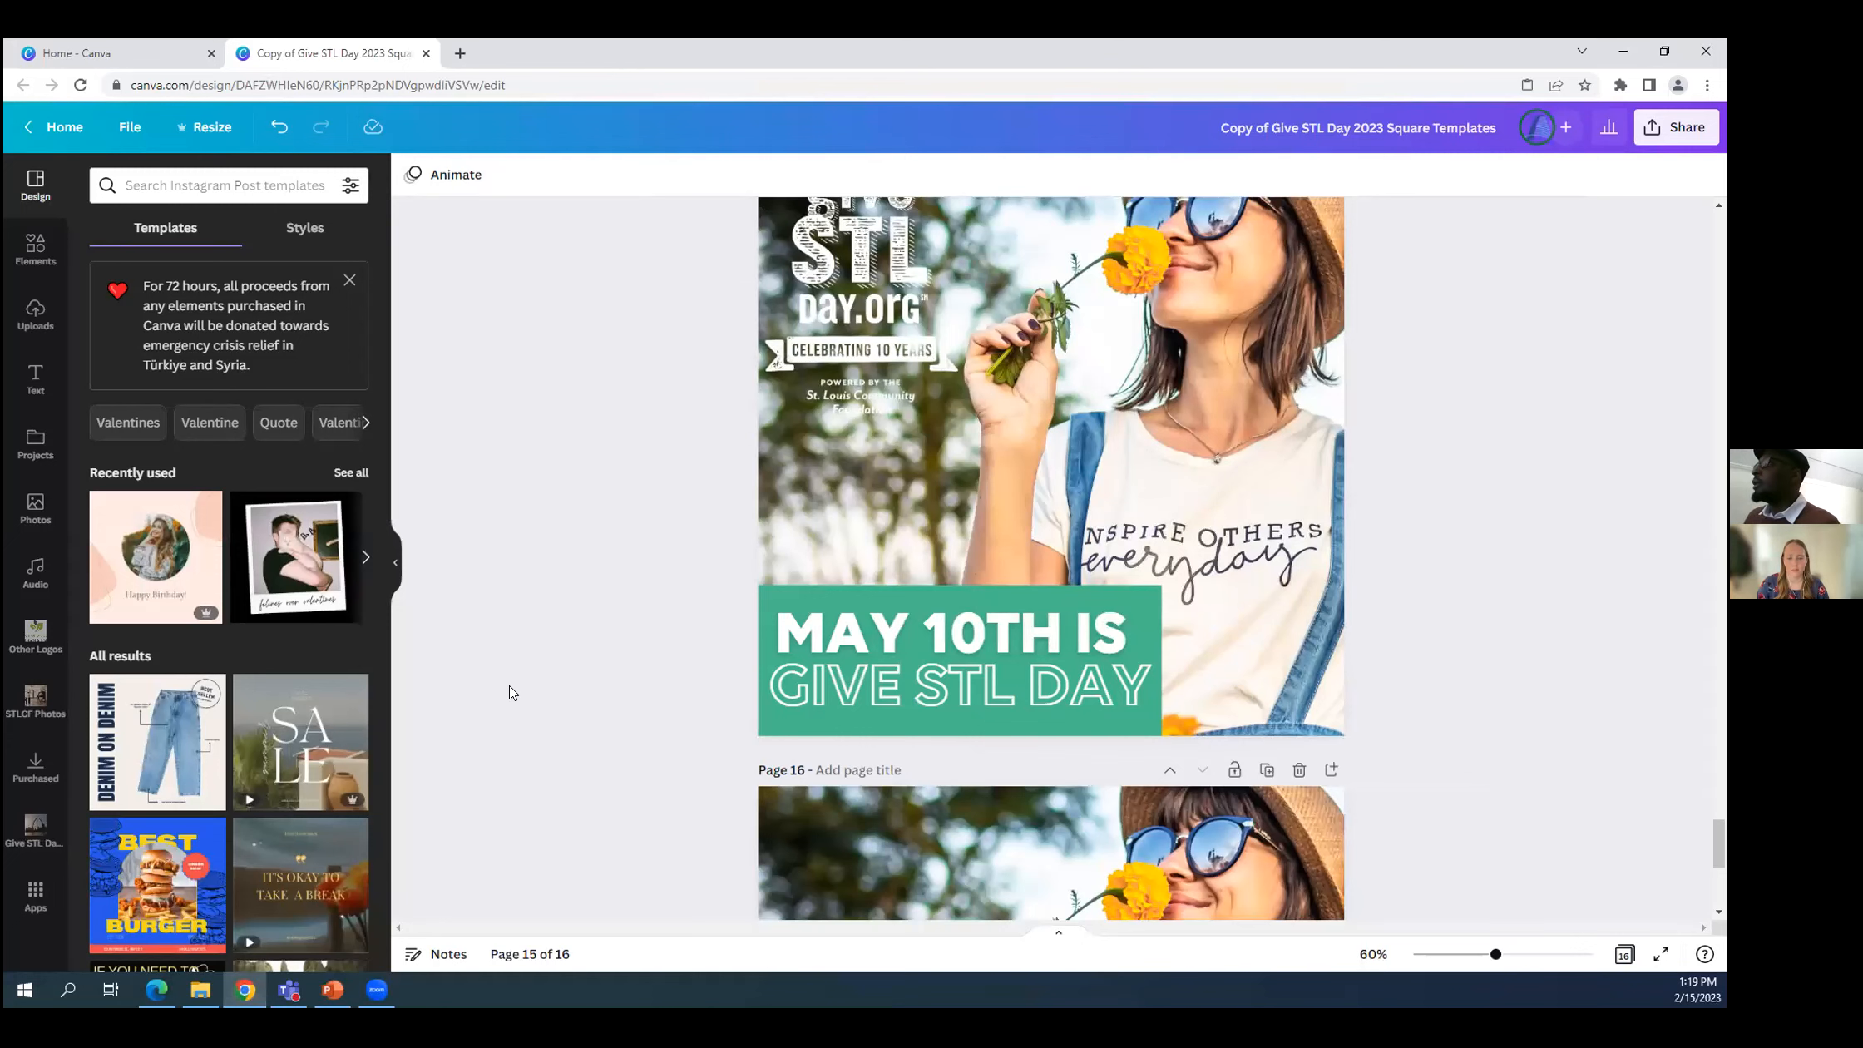
Compare the finished "May 10th is Give STL Day" graphic on page 15 with the photo-only page 16.
scroll(524, 703, "down", 3)
scroll(546, 722, "down", 3)
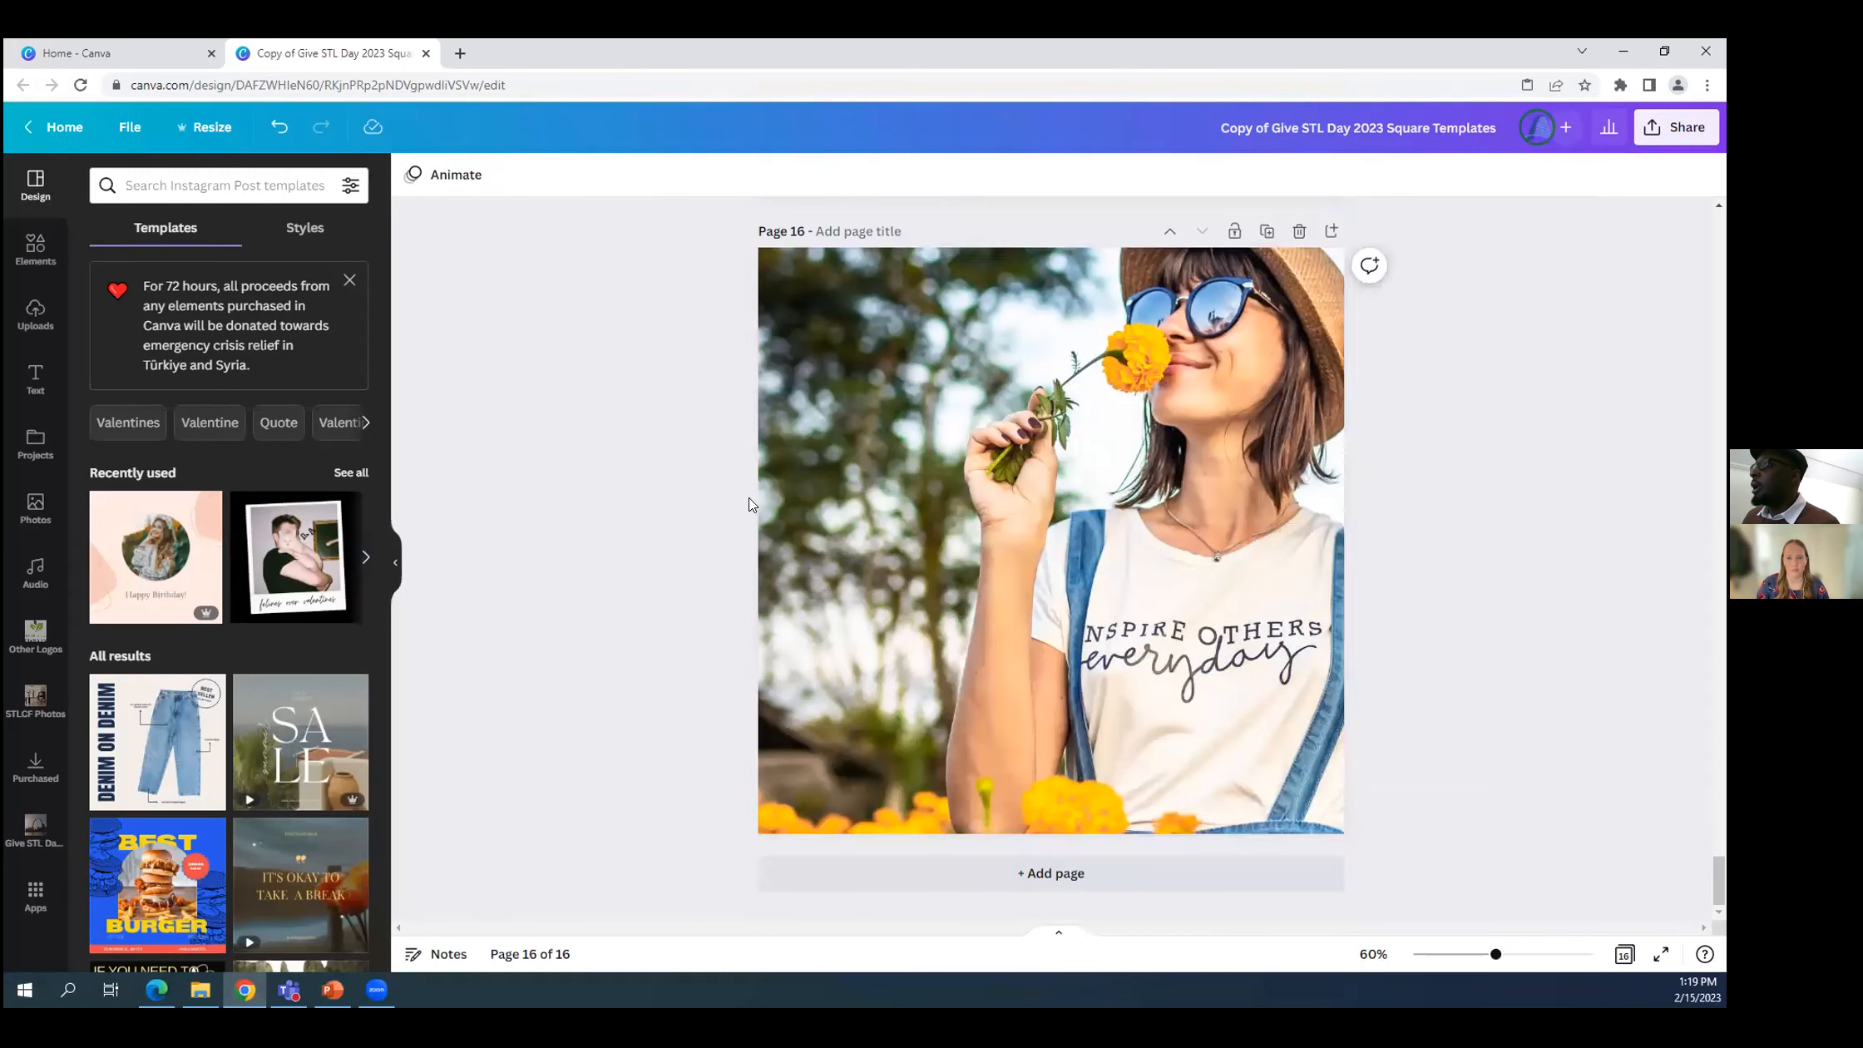
scroll(800, 551, "up", 3)
scroll(790, 556, "down", 2)
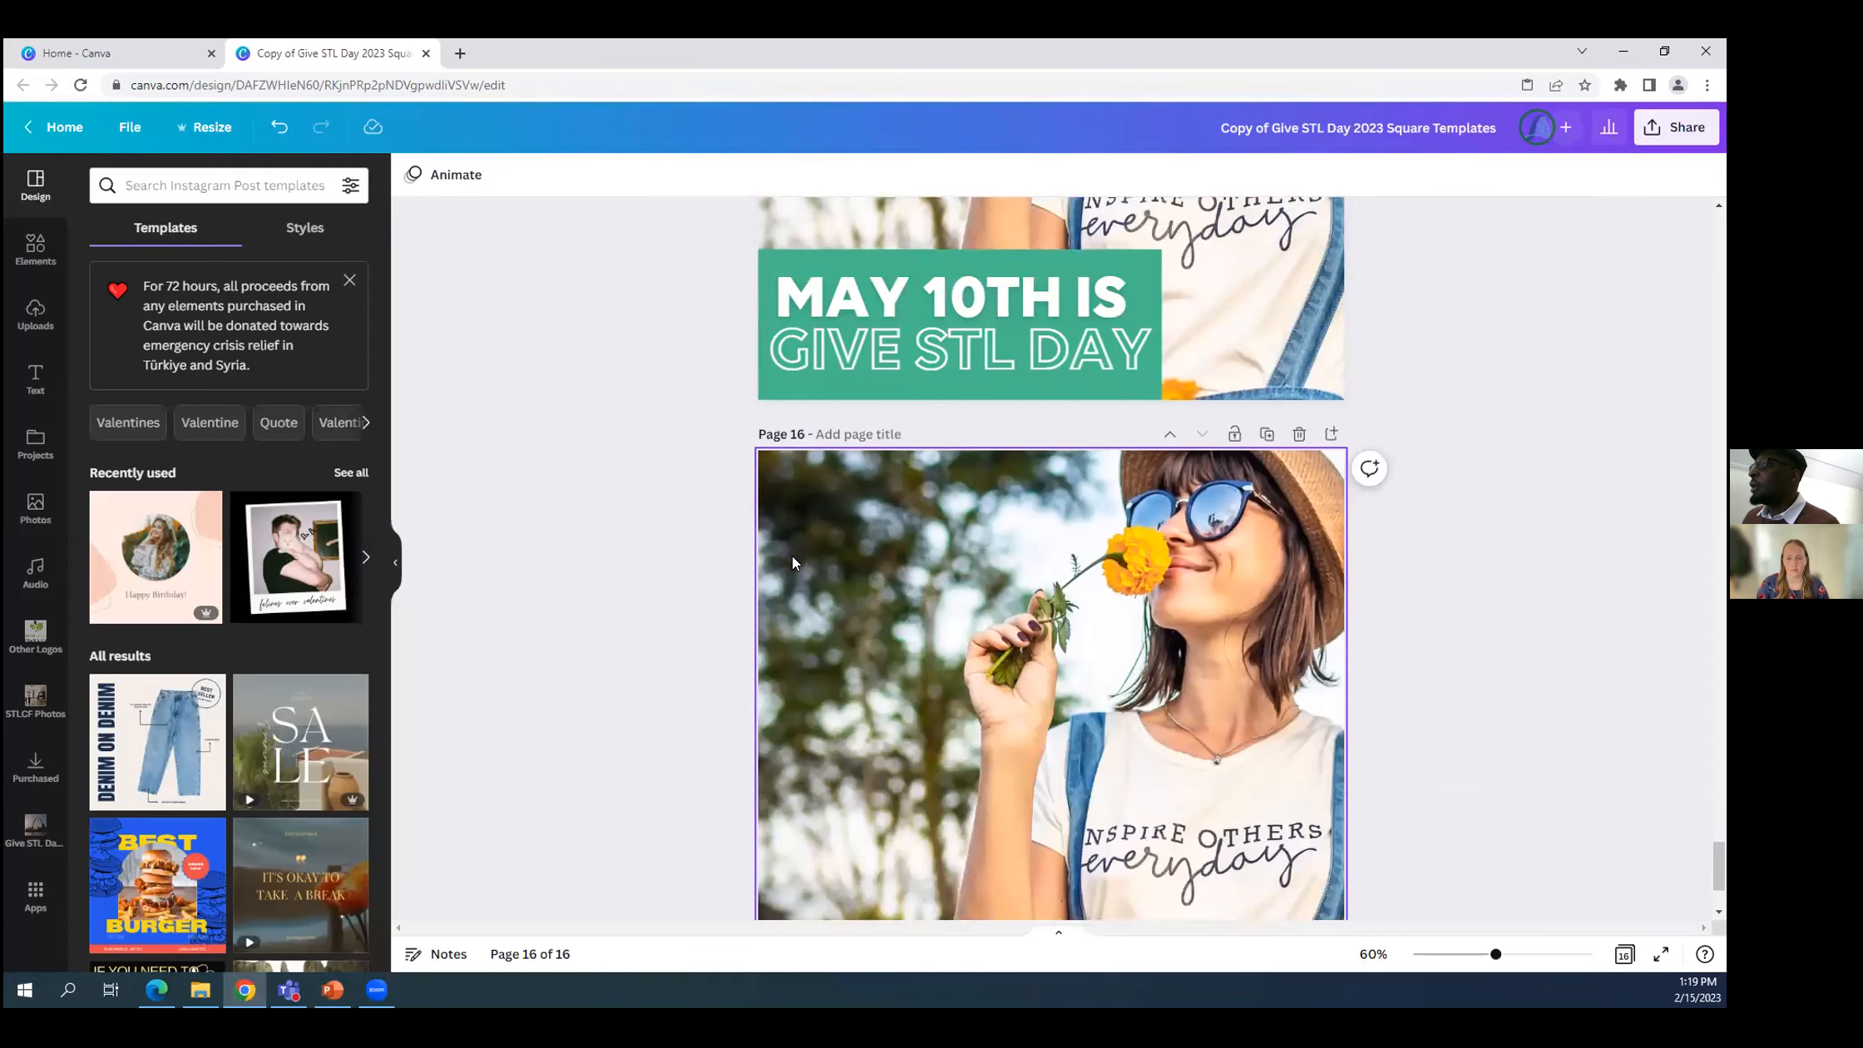
scroll(792, 556, "down", 1)
scroll(796, 554, "up", 2)
scroll(802, 557, "down", 1)
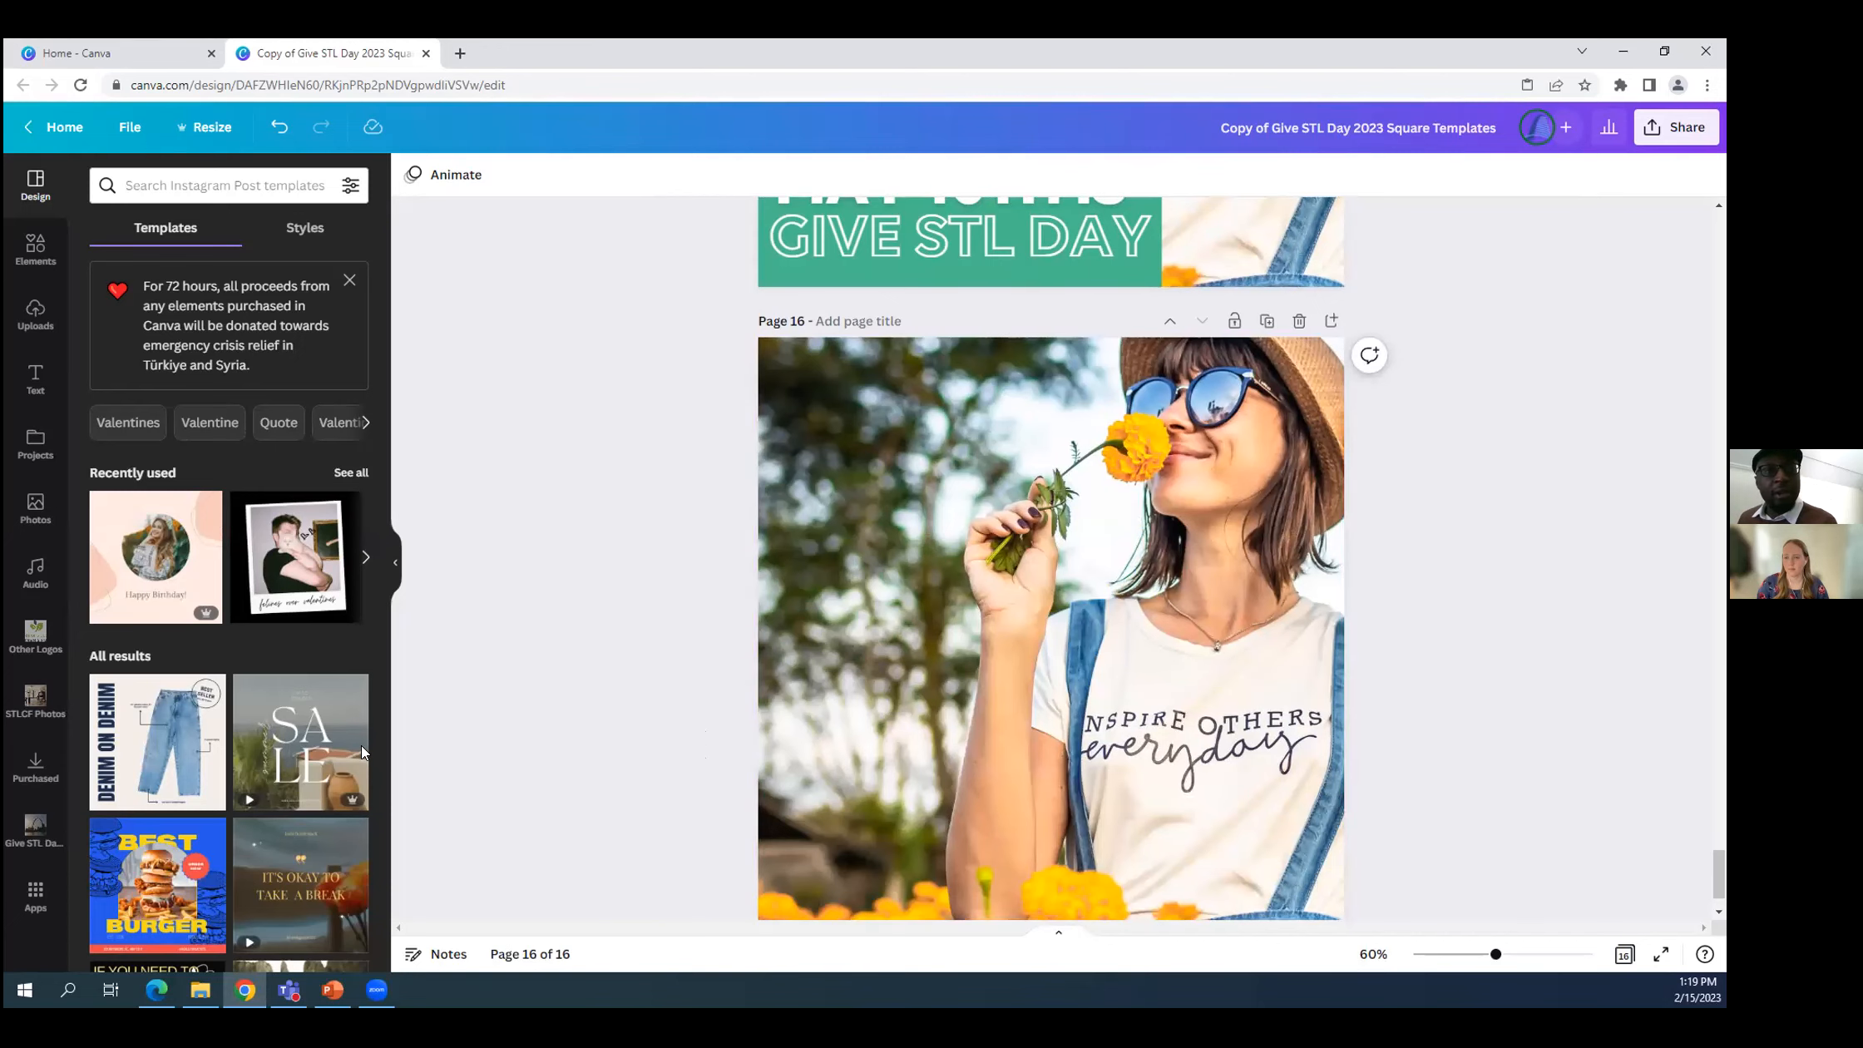
scroll(682, 732, "up", 6)
scroll(684, 736, "down", 6)
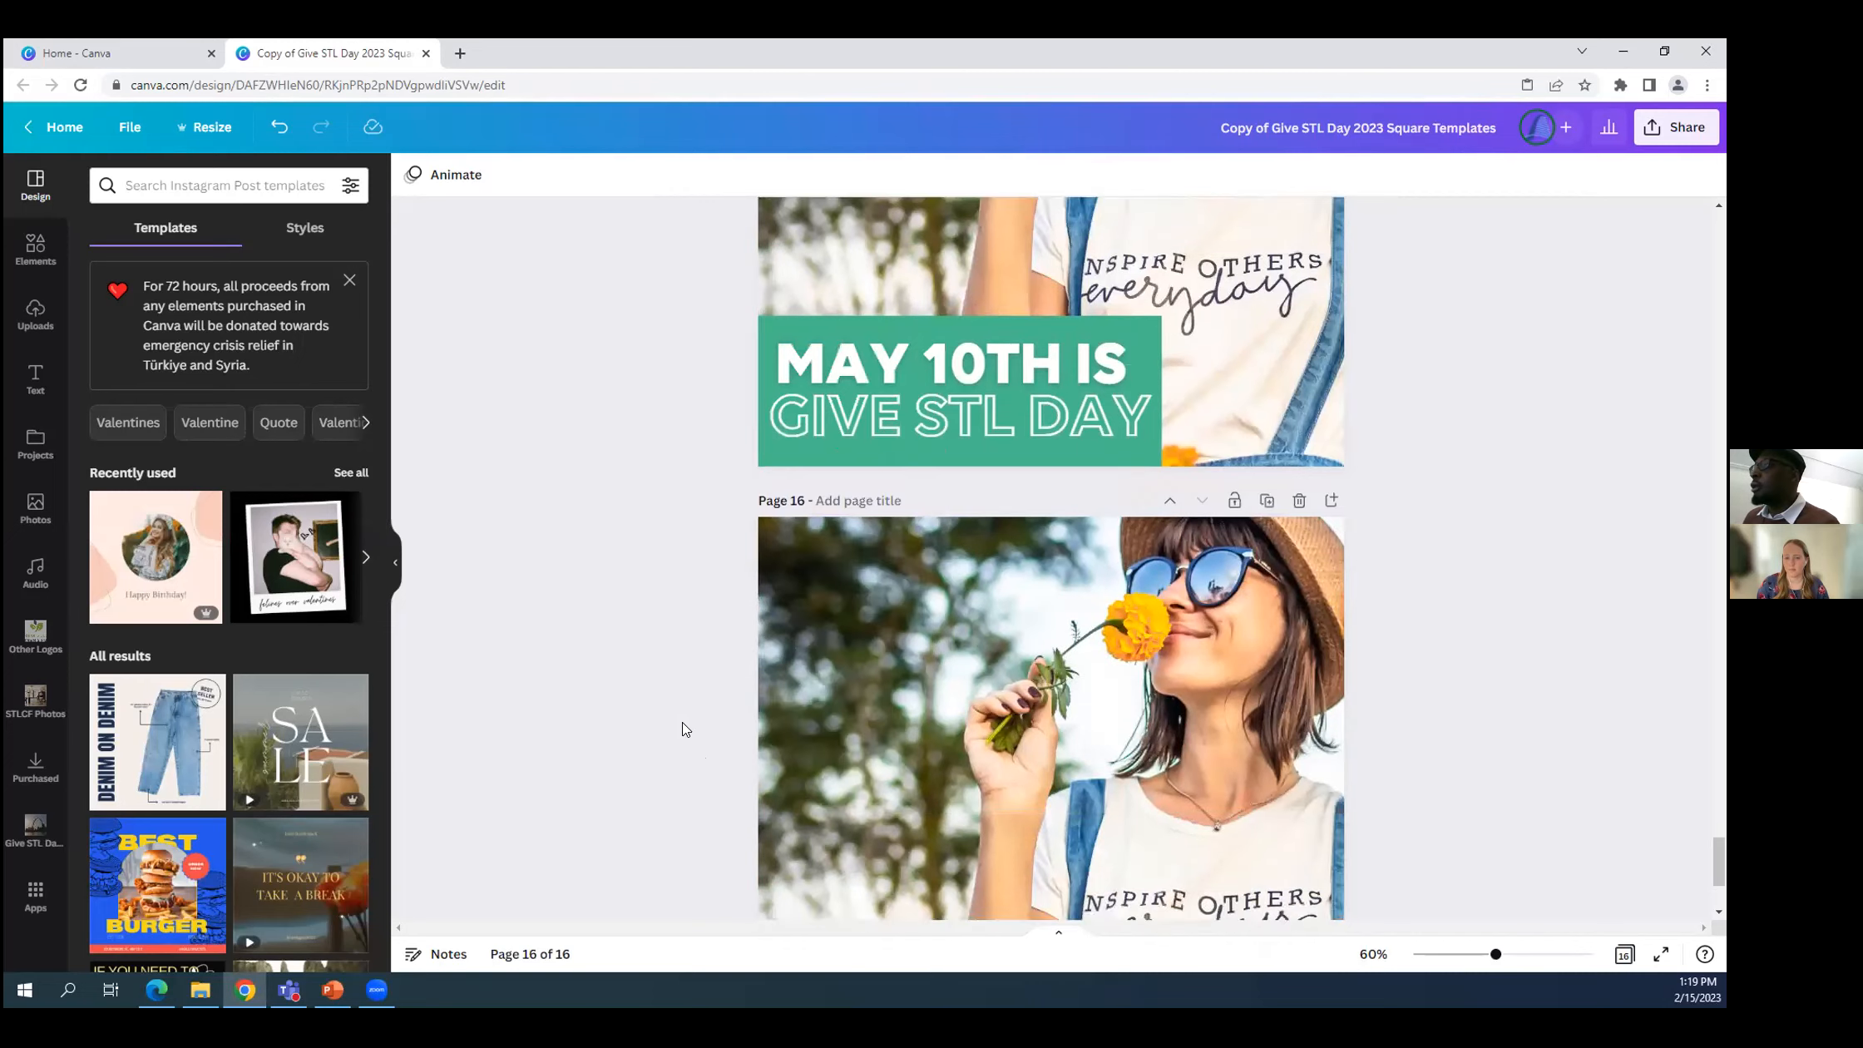
scroll(689, 712, "up", 2)
scroll(691, 714, "down", 2)
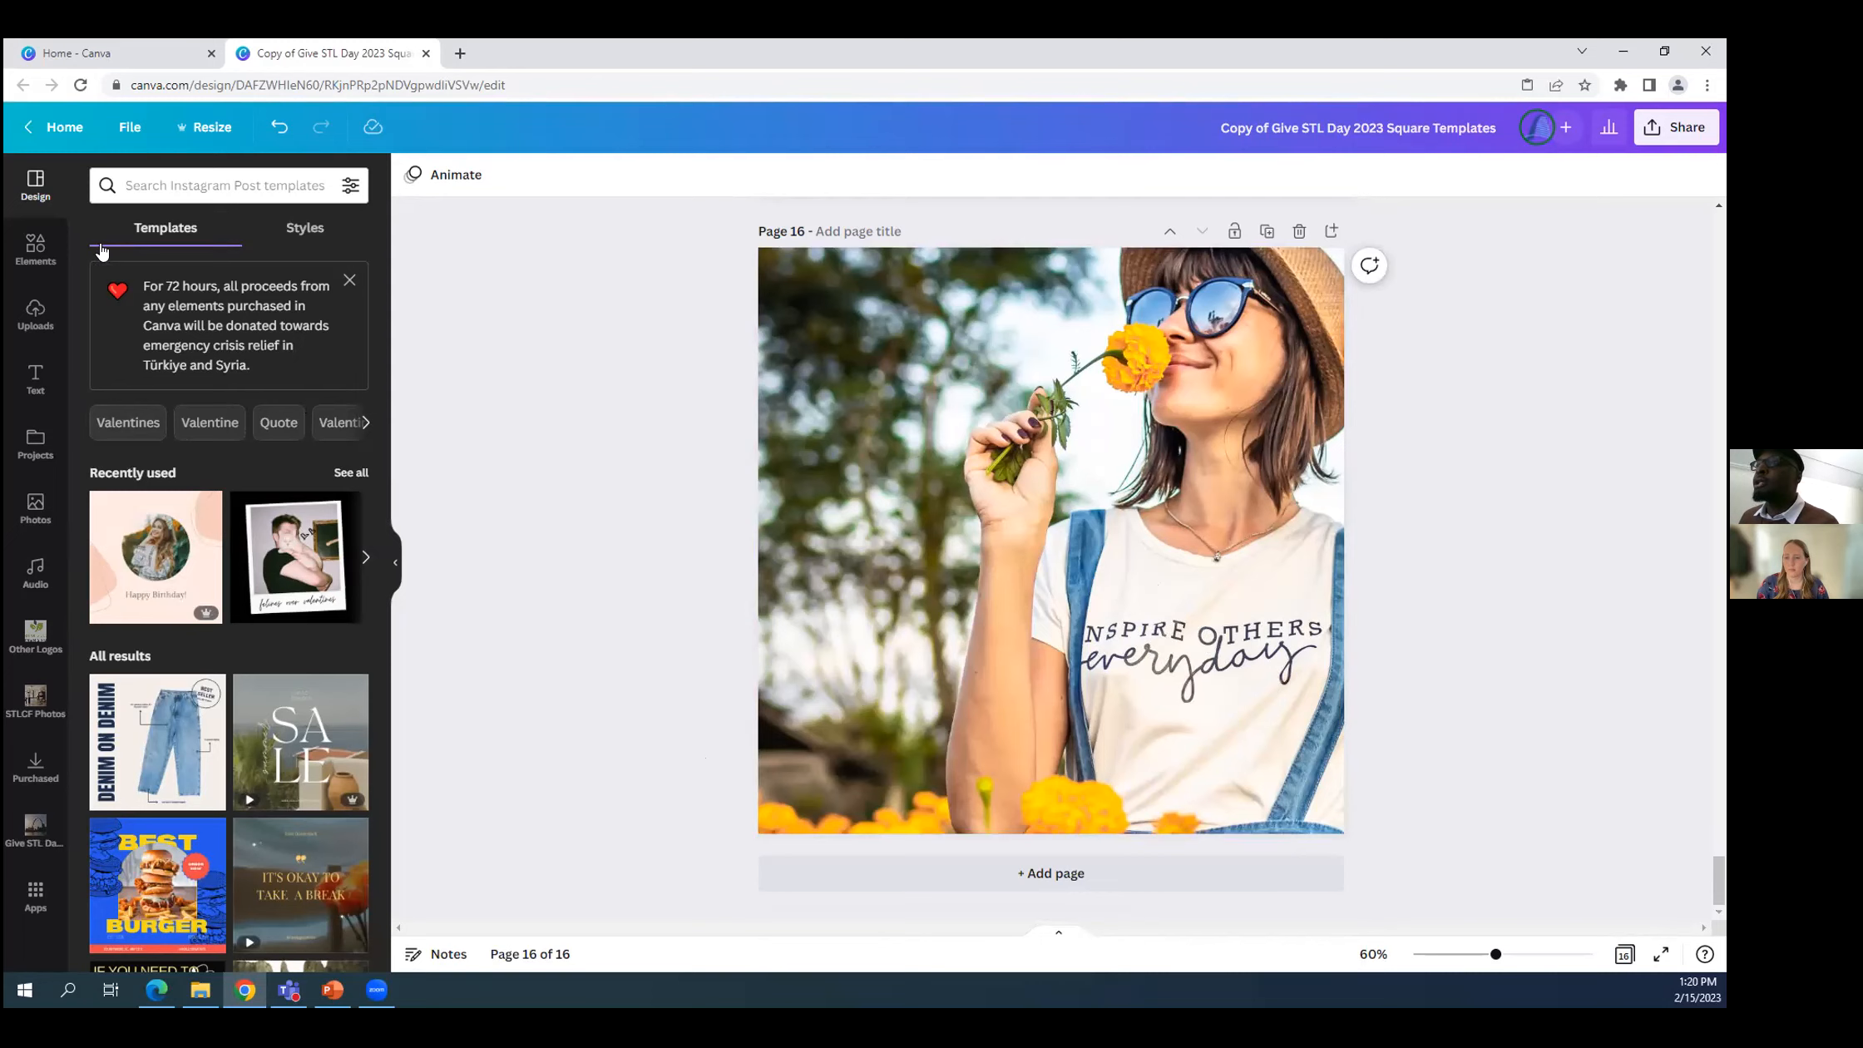
Add a square shape to page 16, place it in the photo's lower-left corner and widen it to about twice its width.
left_click(29, 254)
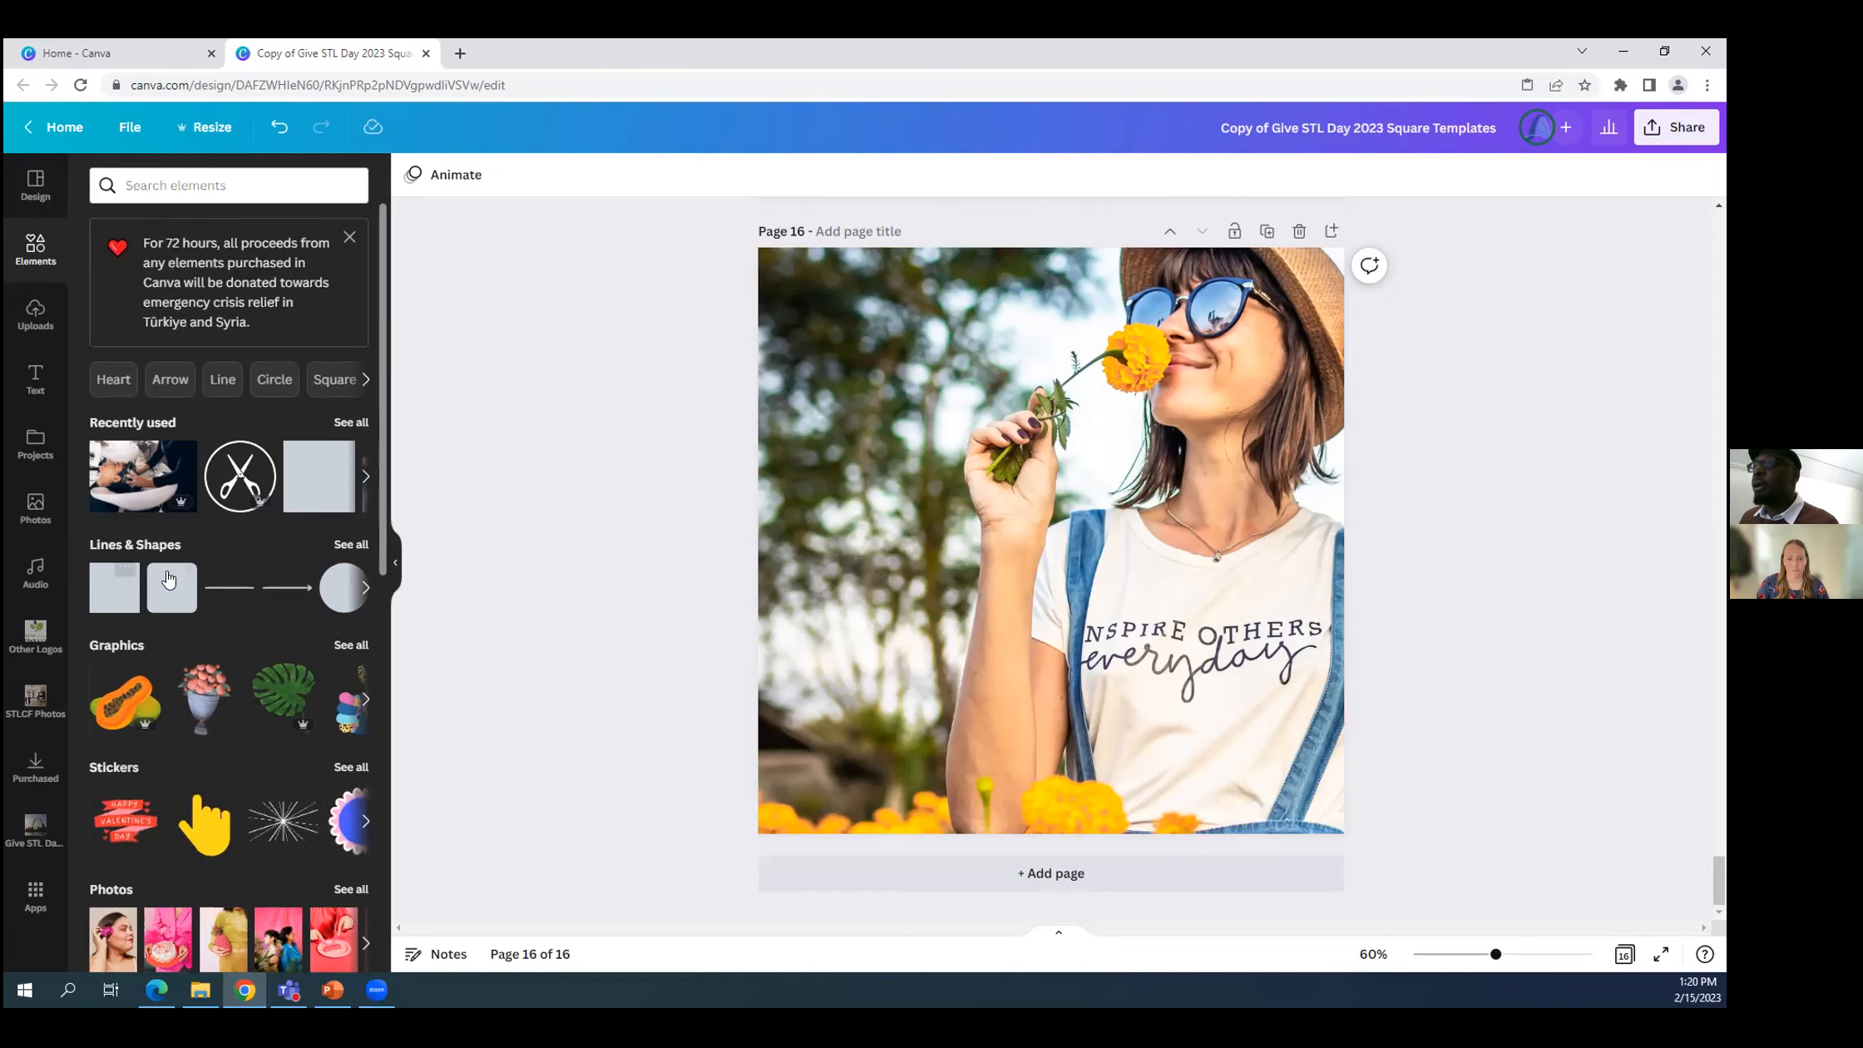
left_click(112, 602)
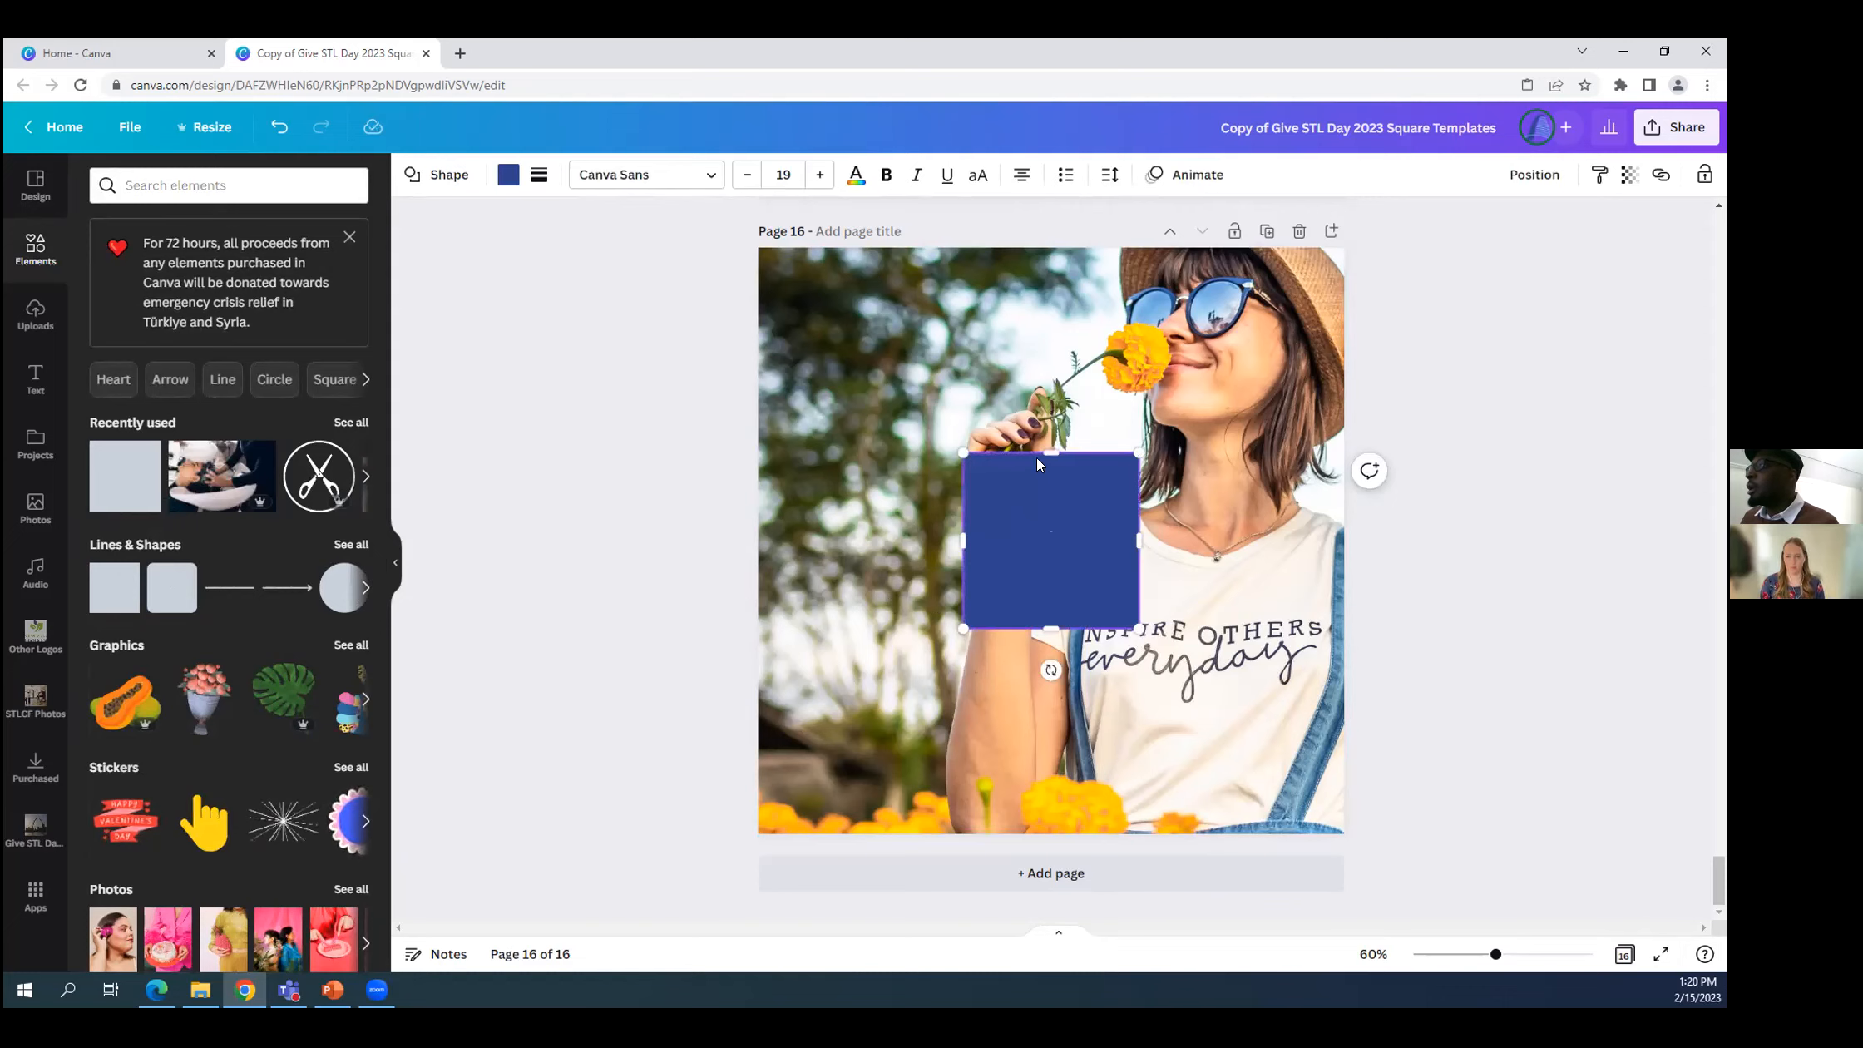
left_click_drag(1040, 517, 836, 715)
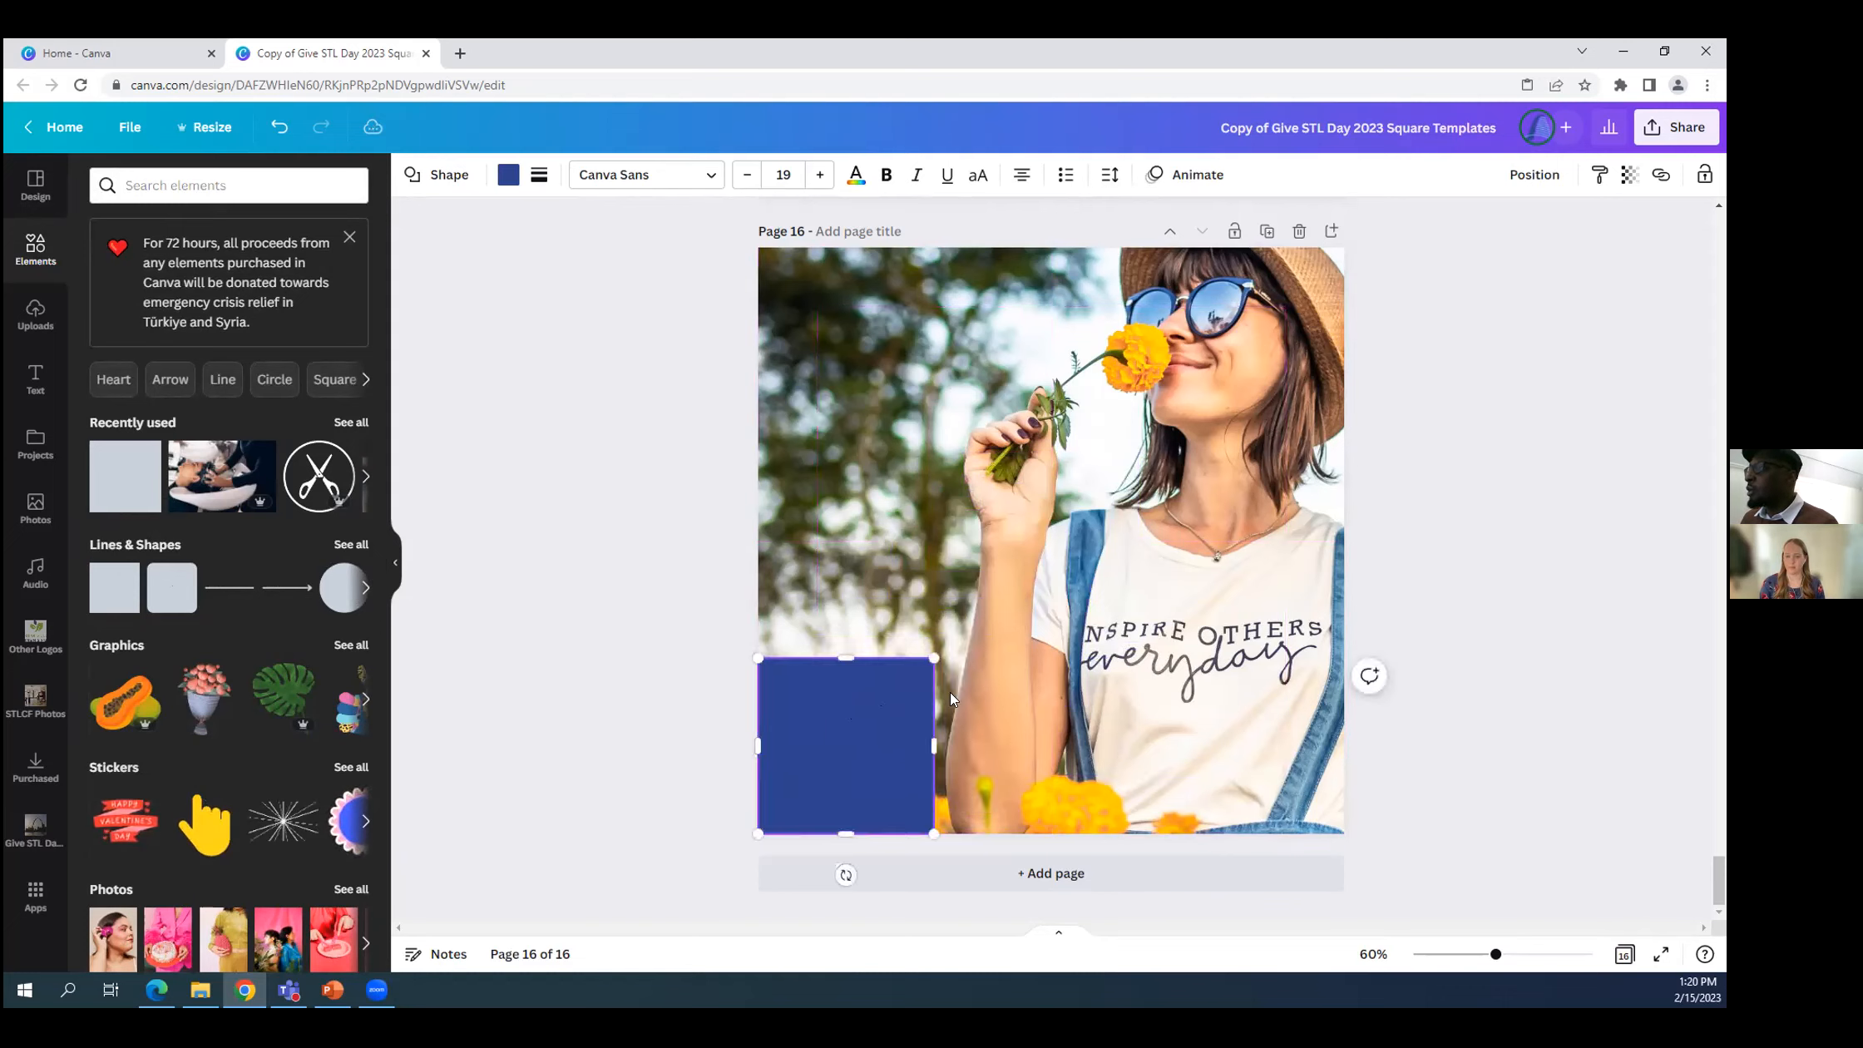
double_click(907, 730)
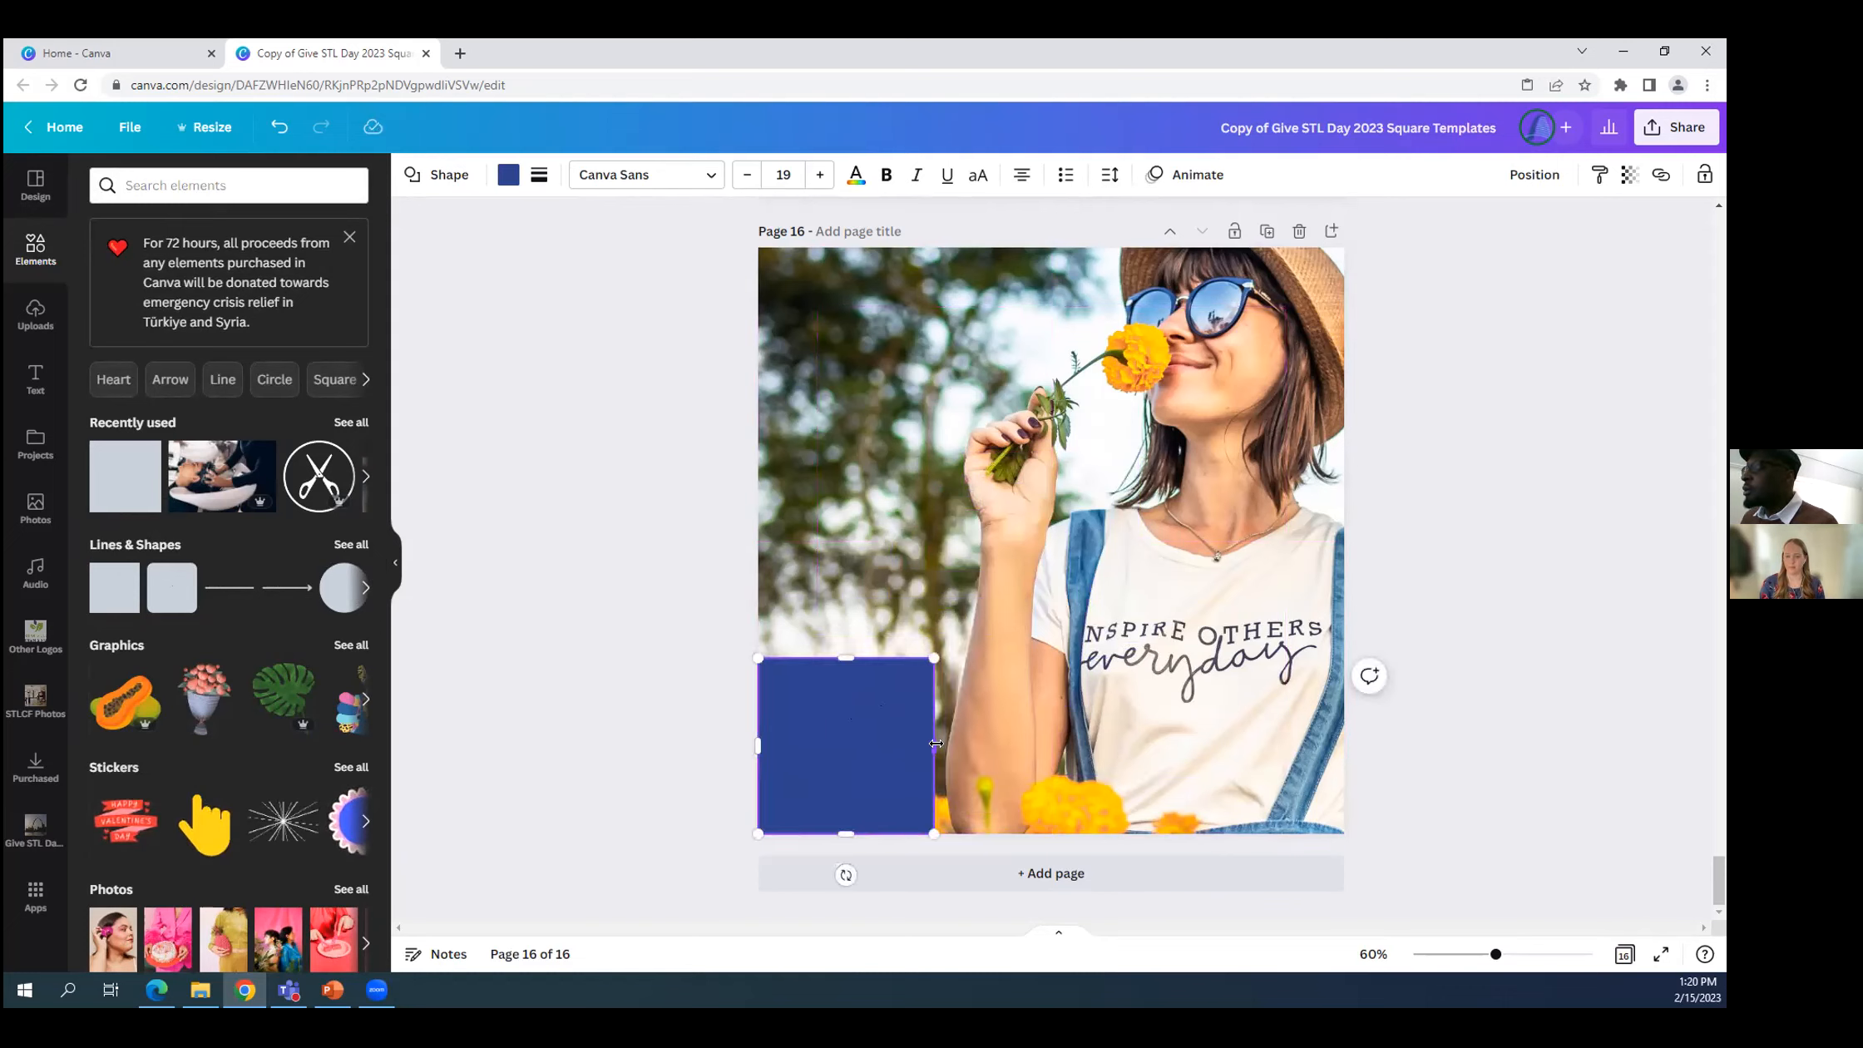
left_click_drag(978, 741, 1127, 737)
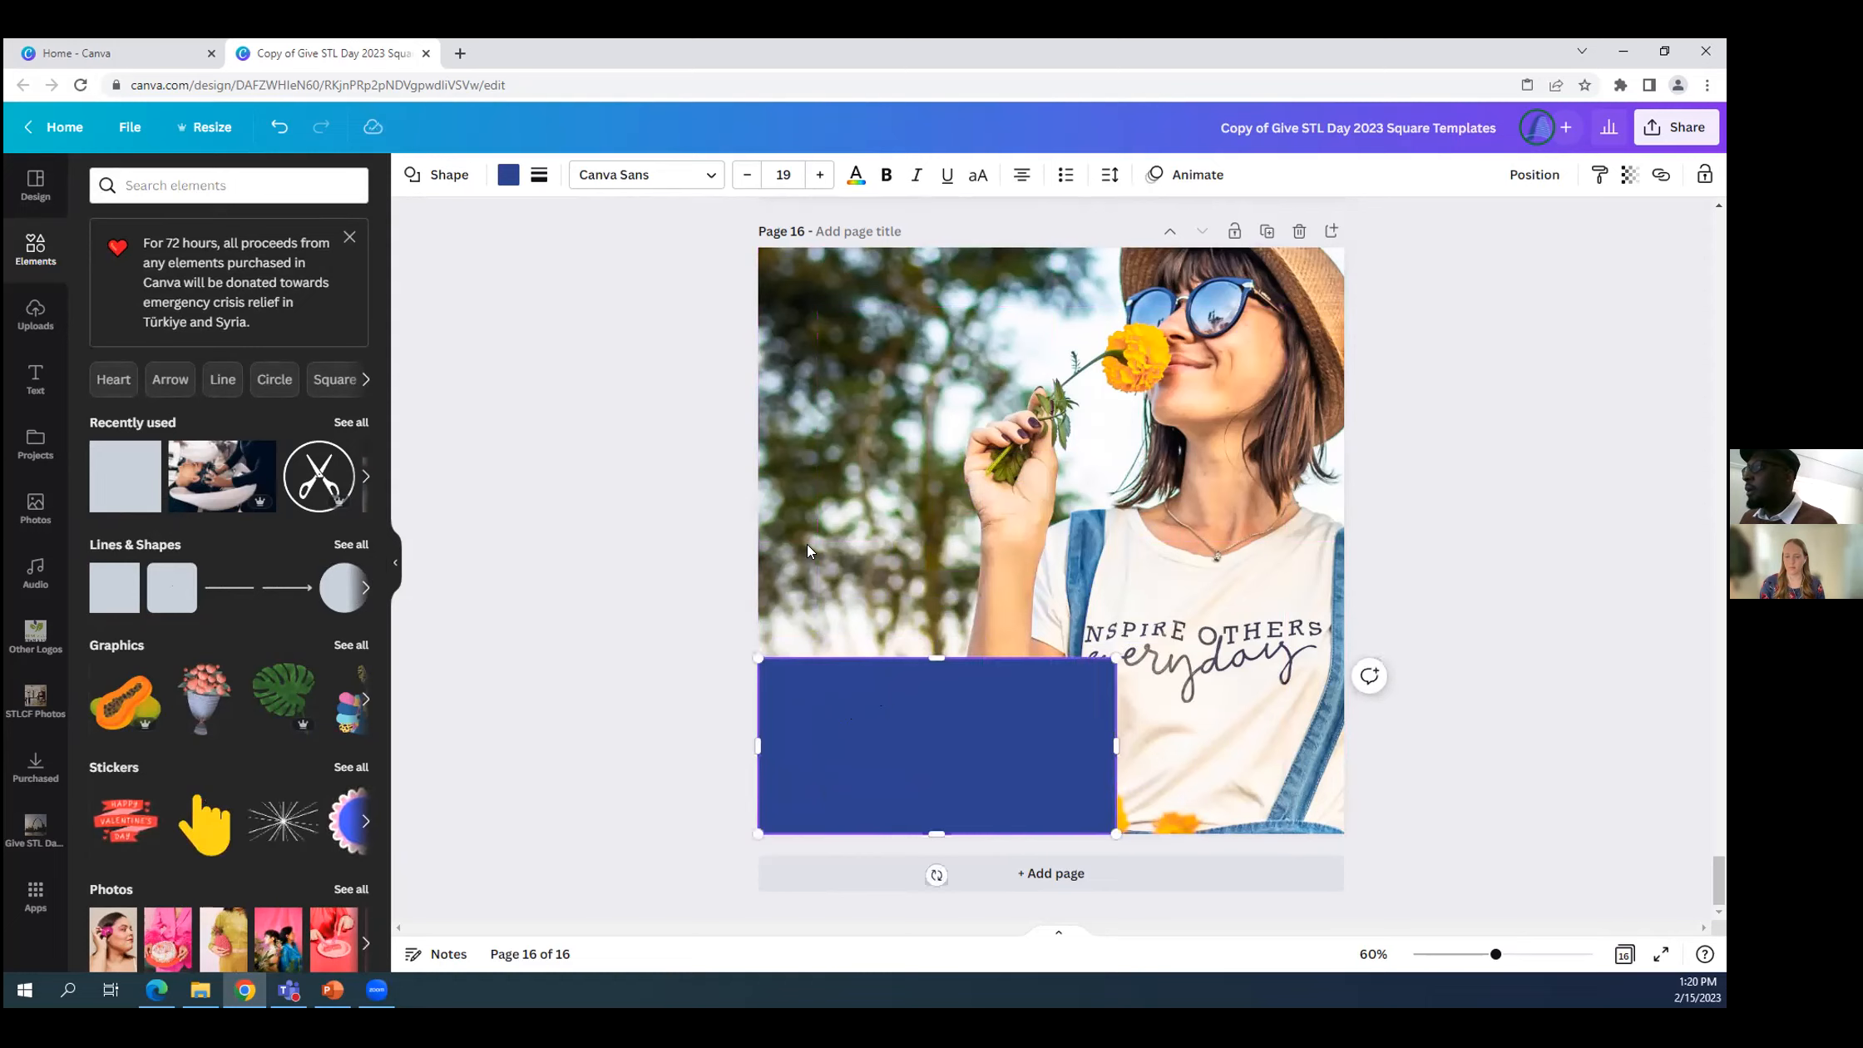
Try light blue, orange and other palette colors on the rectangle and settle on the green document color.
left_click(507, 180)
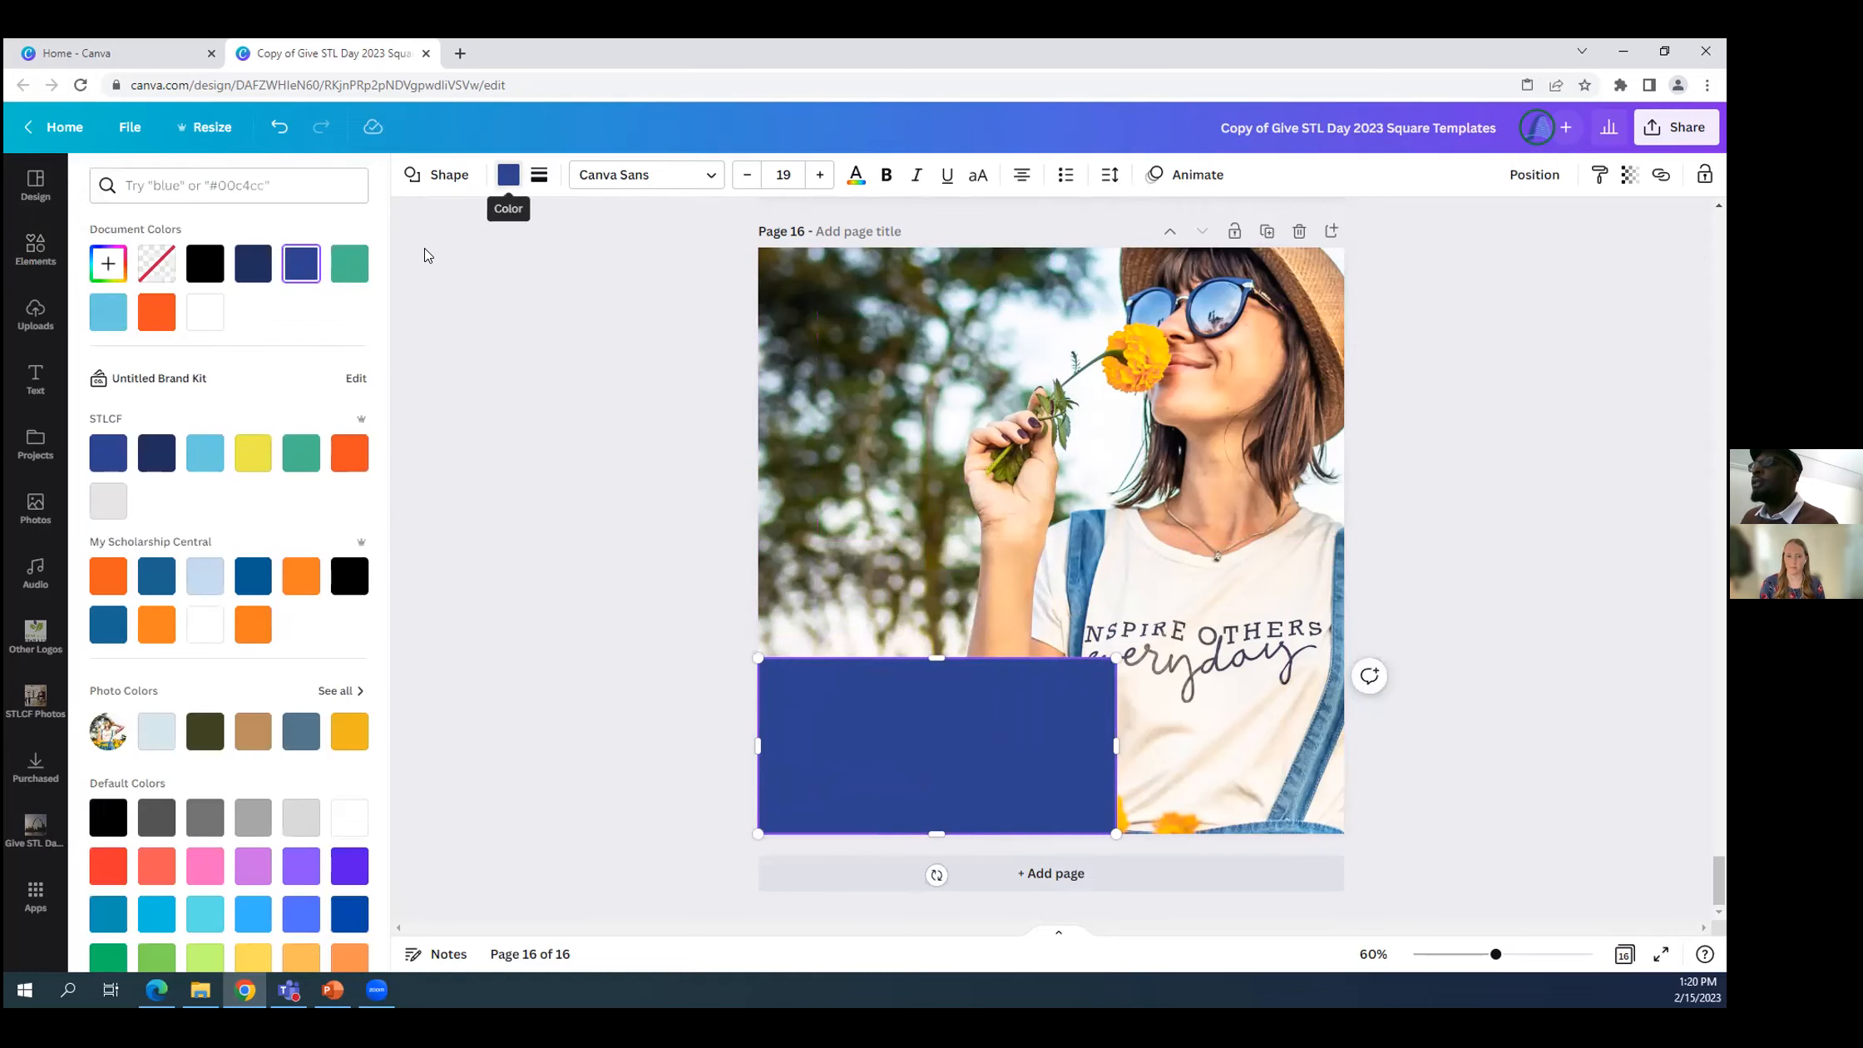
scroll(238, 626, "down", 1)
scroll(238, 626, "up", 1)
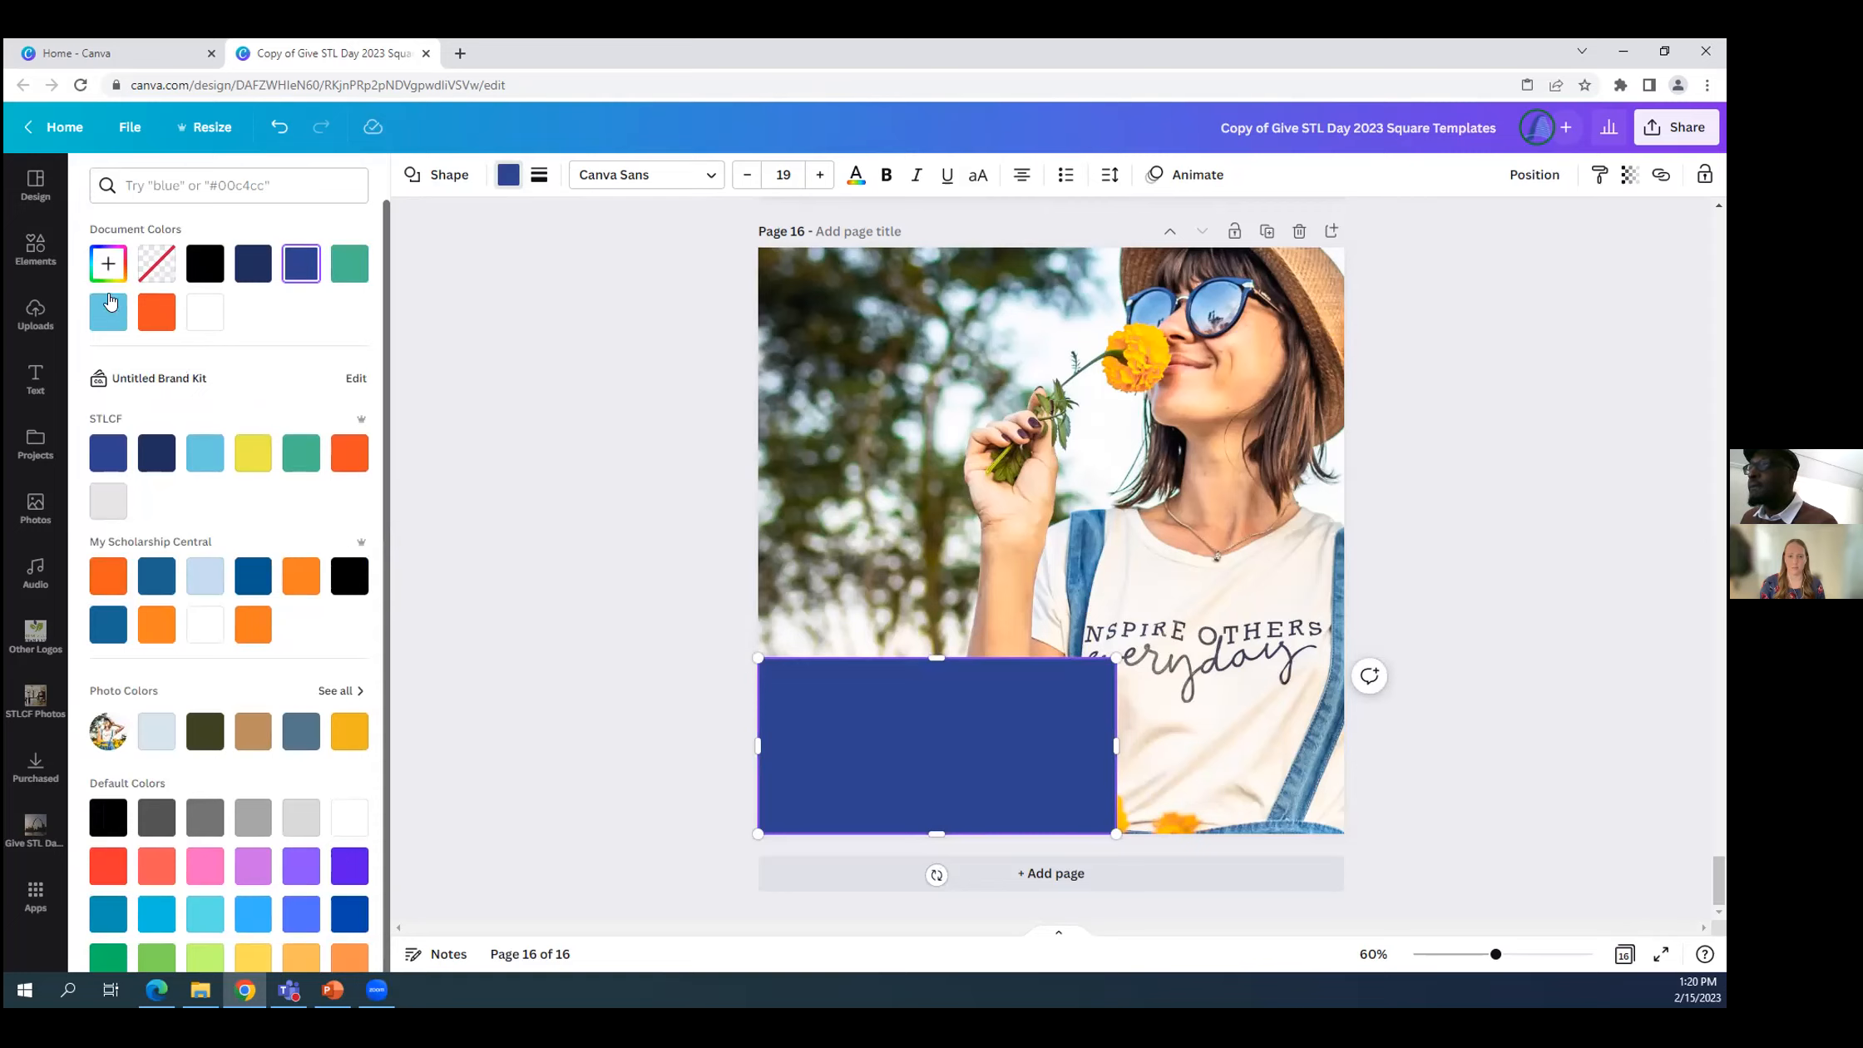
left_click(117, 322)
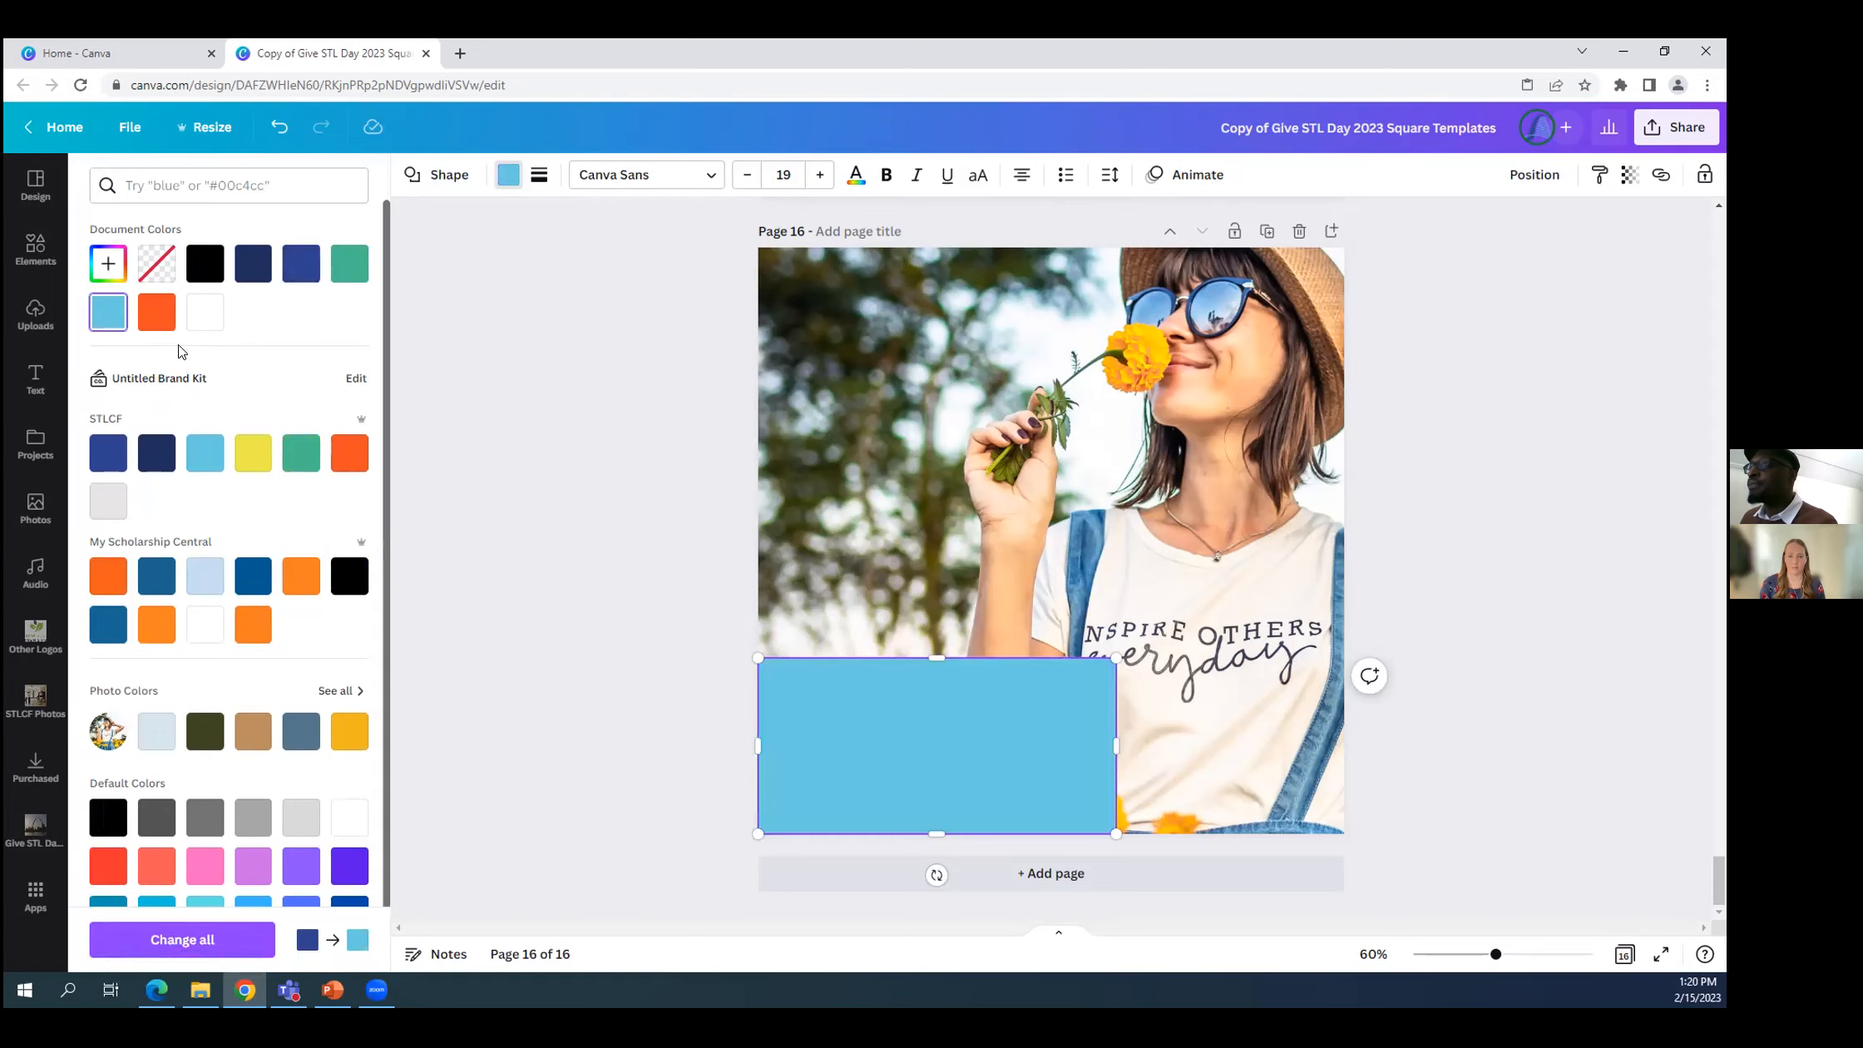
left_click(161, 323)
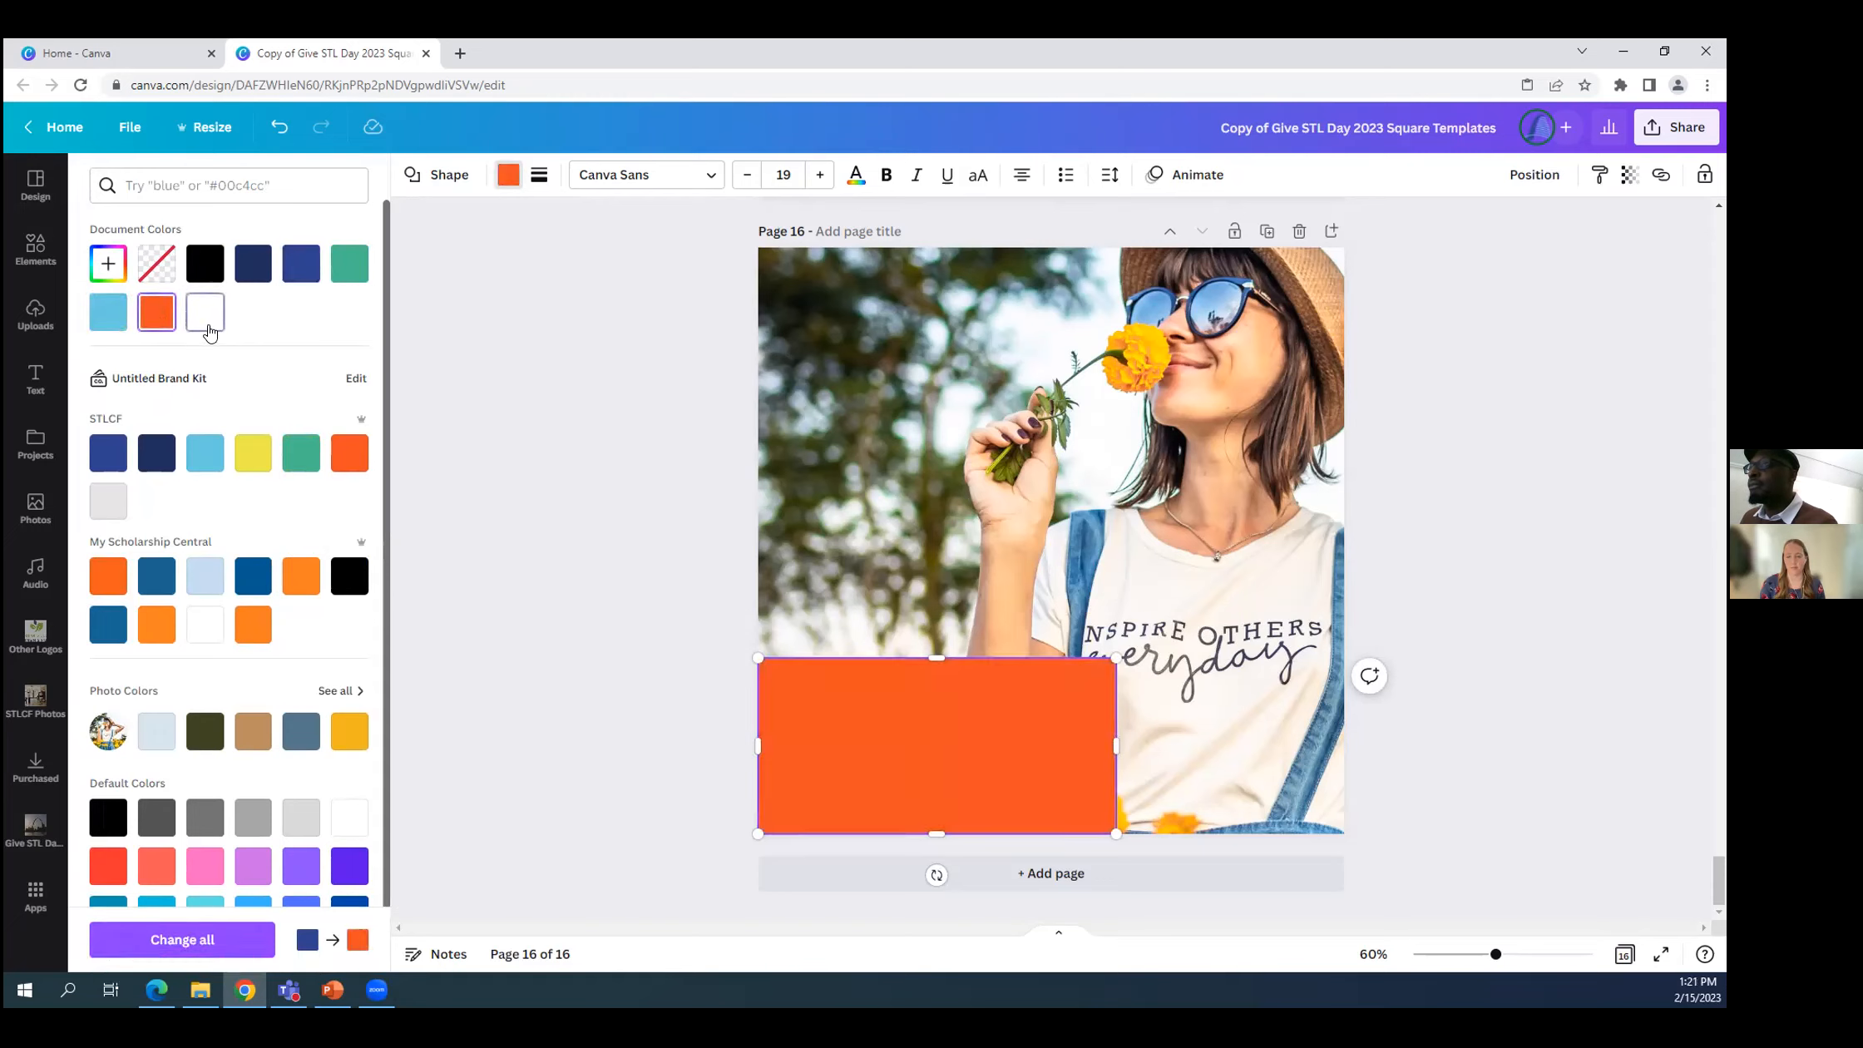
left_click(210, 319)
left_click(347, 266)
left_click(301, 264)
left_click(253, 264)
left_click(154, 576)
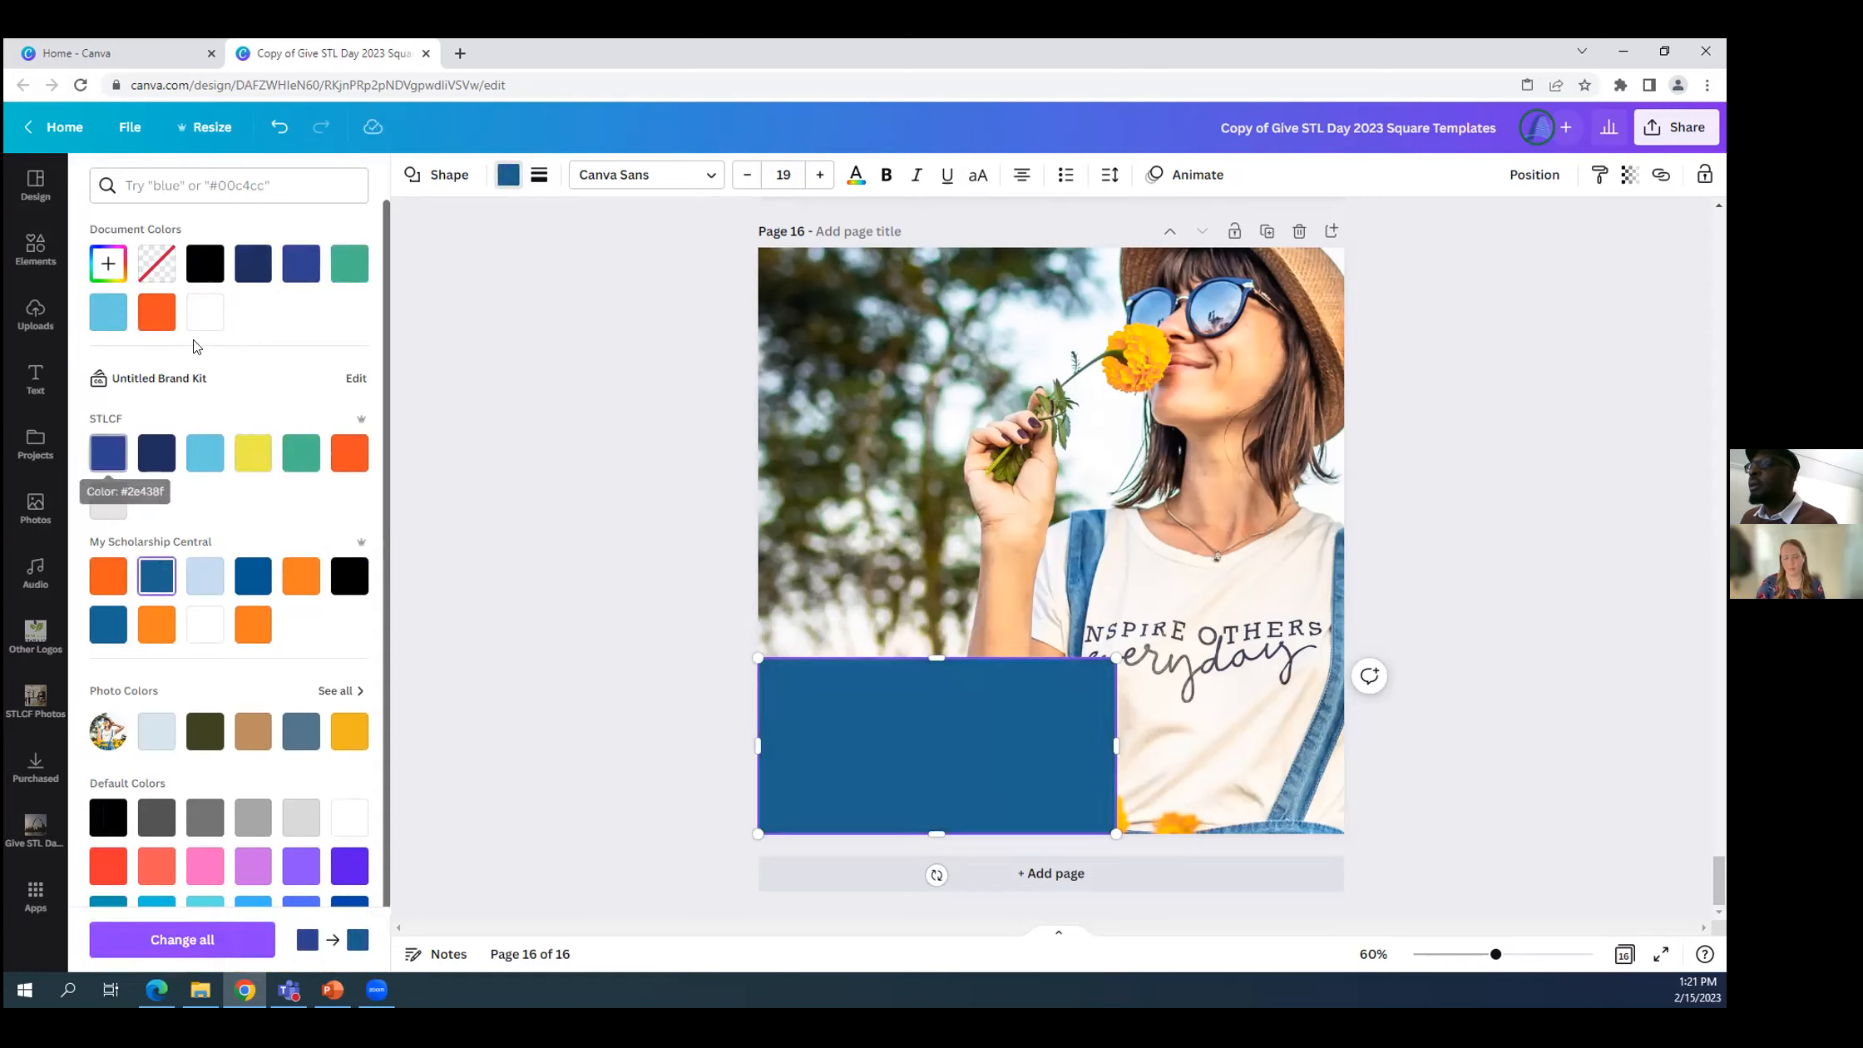
left_click(349, 266)
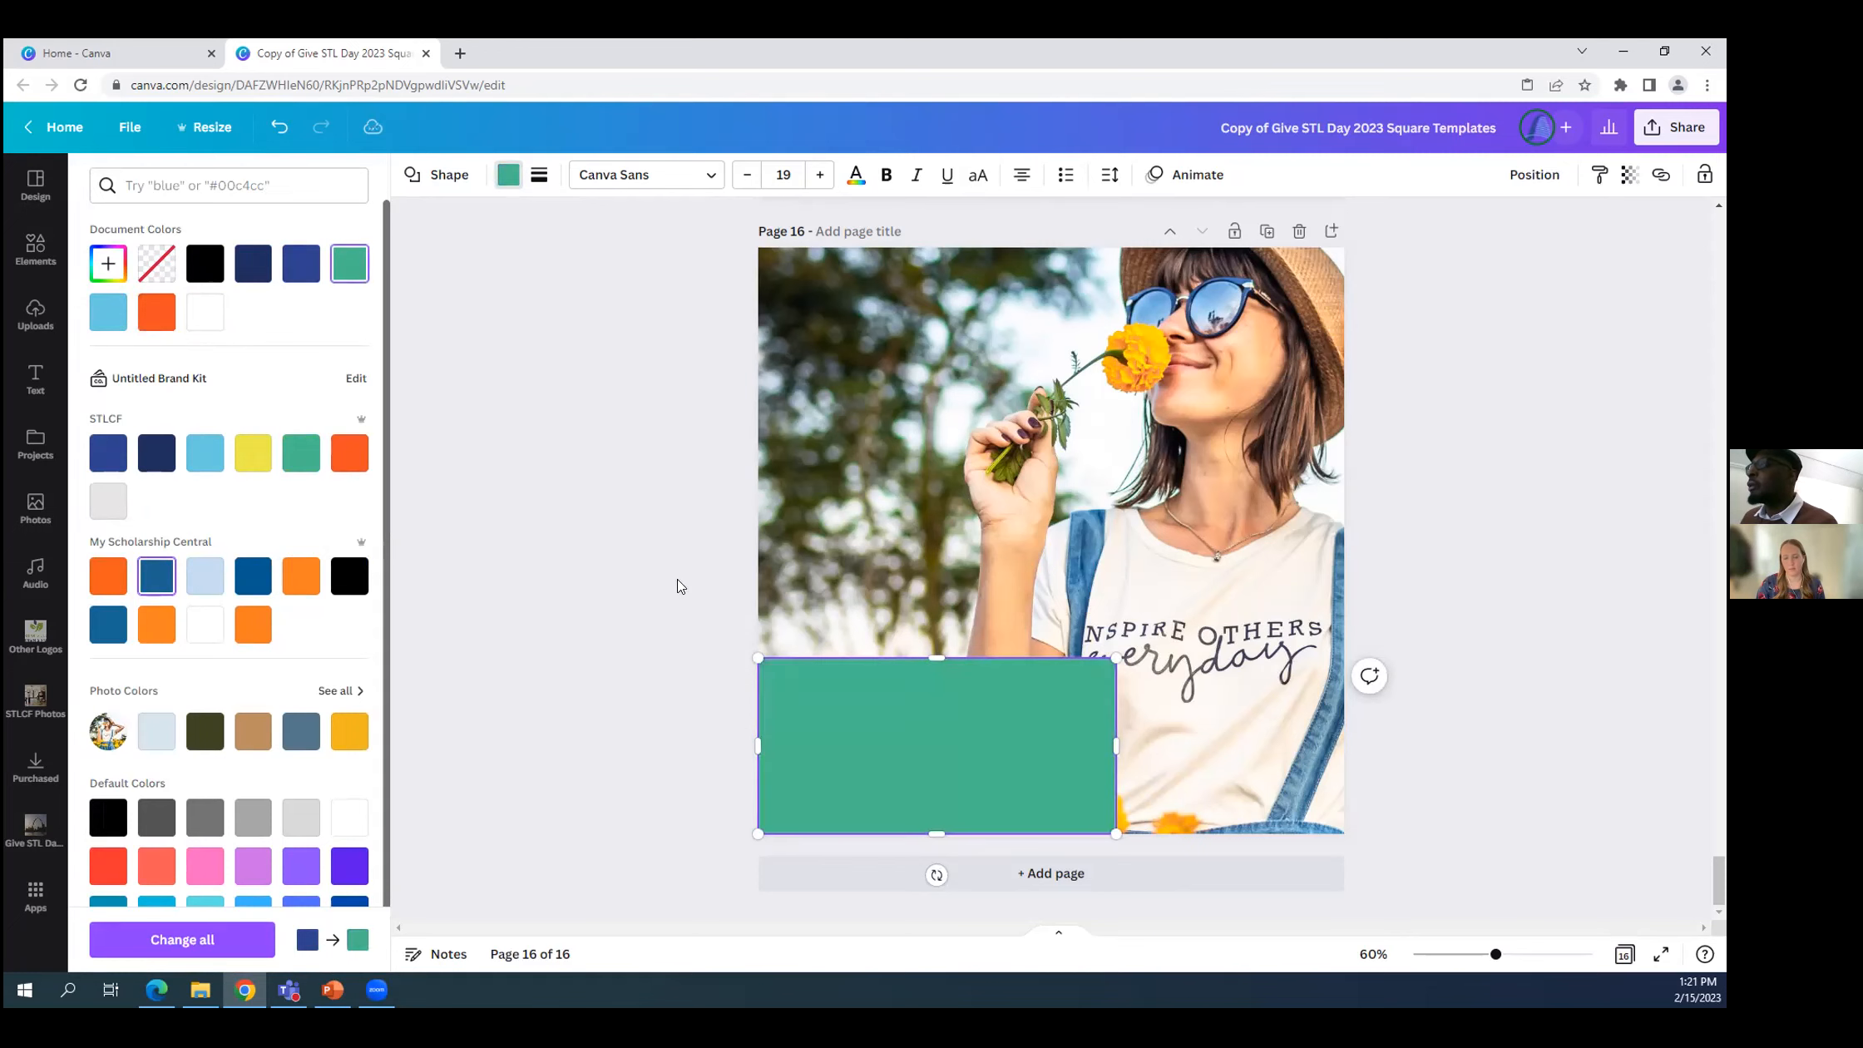
Add the text "Donate Today" inside the green rectangle.
left_click(908, 730)
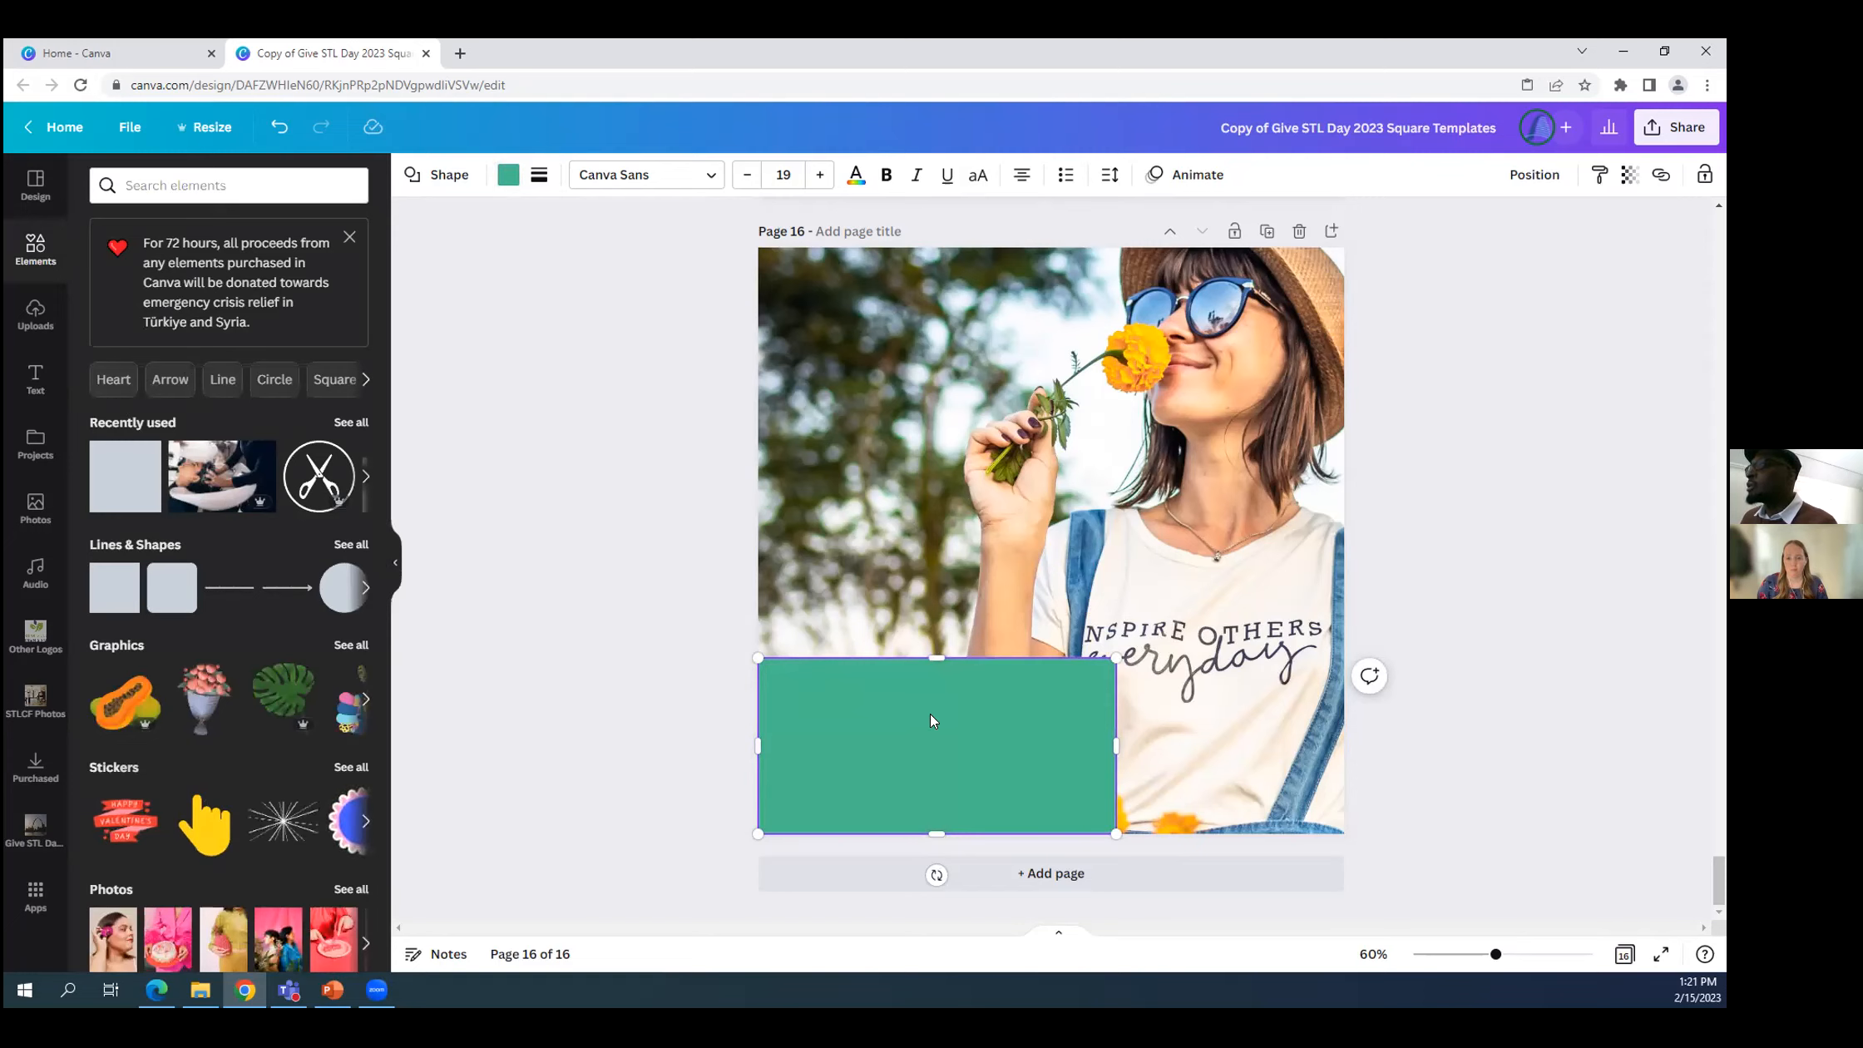
double_click(886, 705)
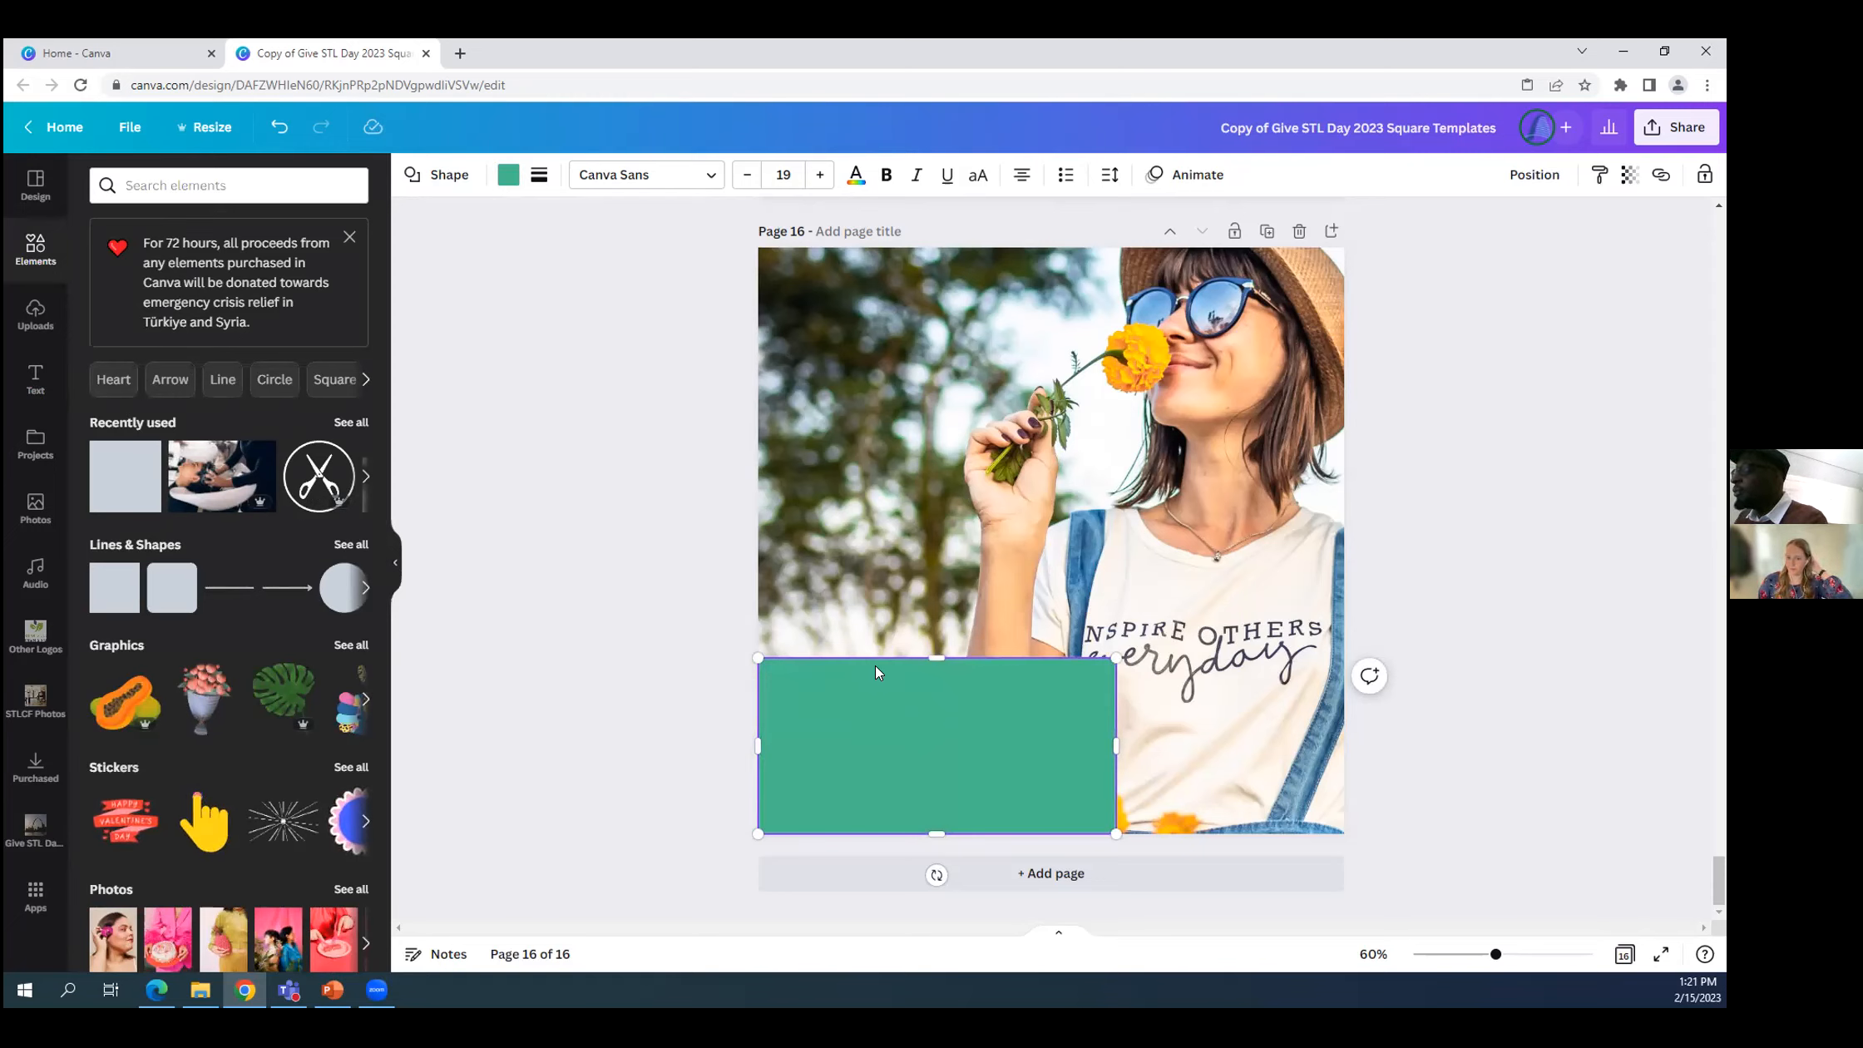
type("Donate Today")
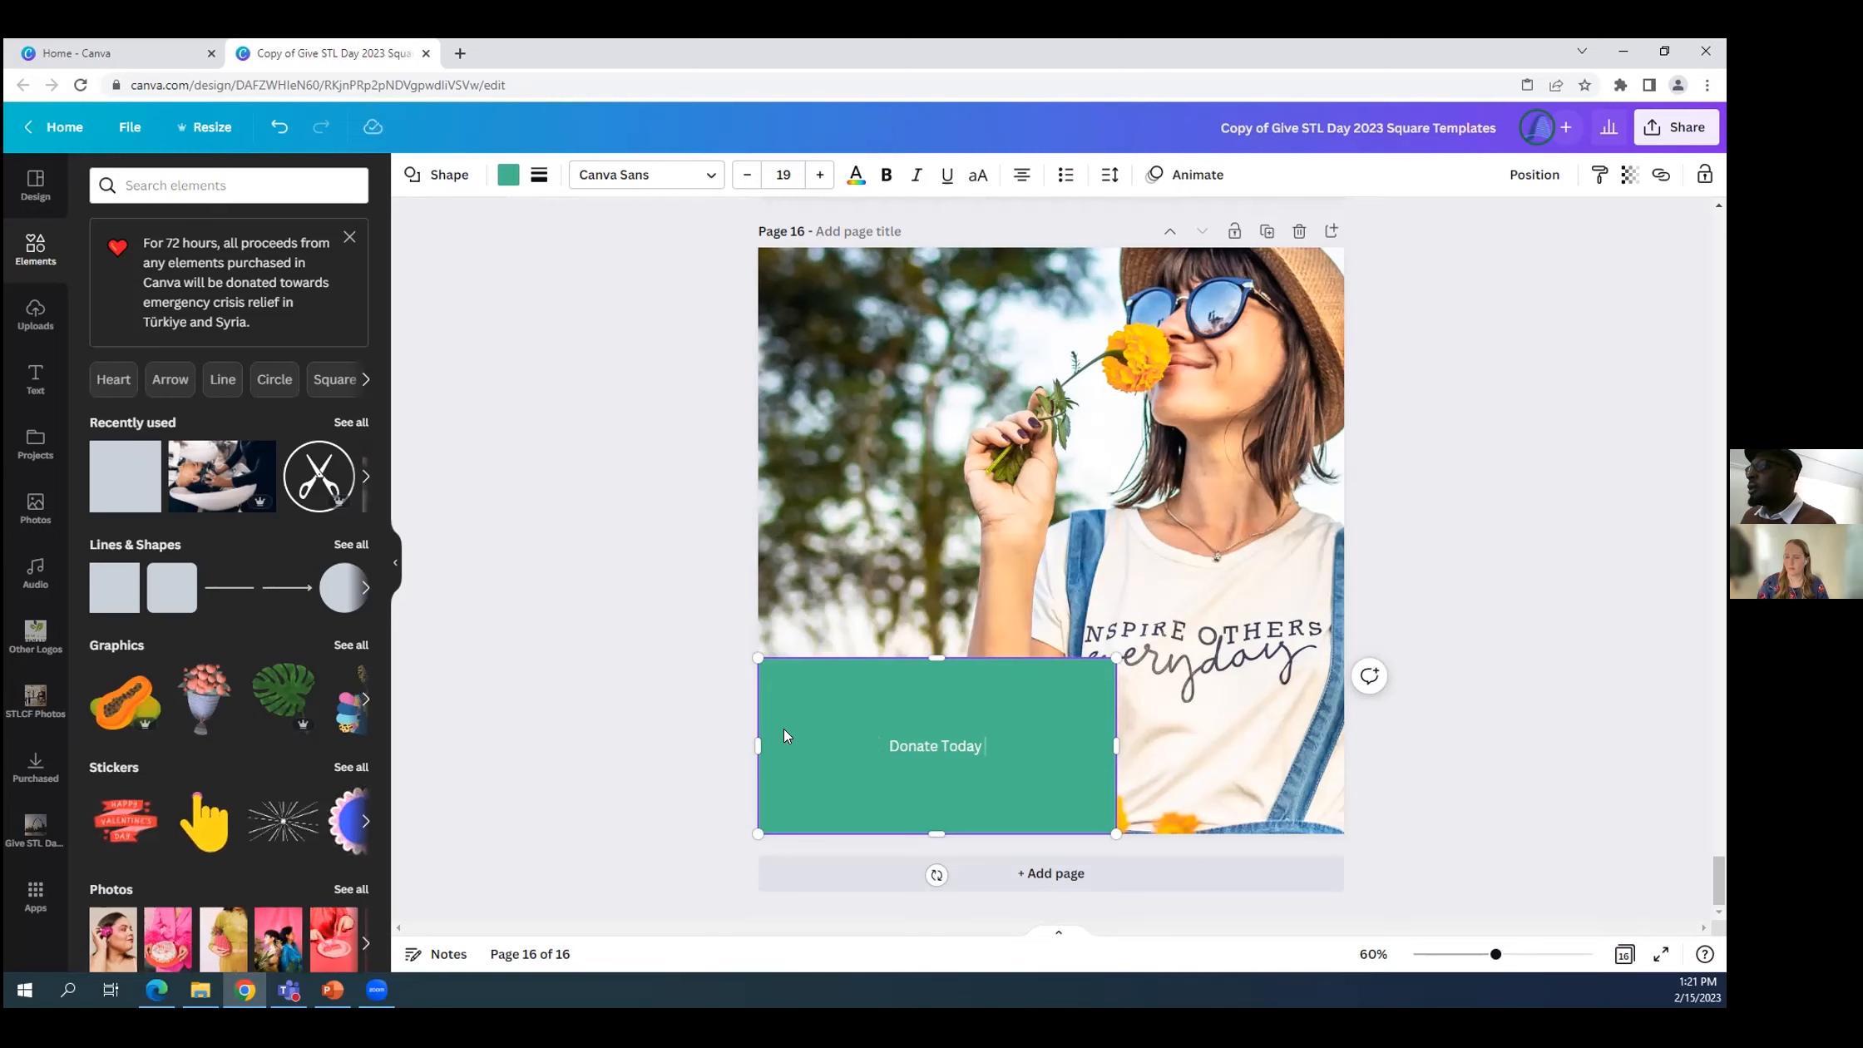
Increase the font size of the "Donate Today" text to 40.
left_click(984, 742)
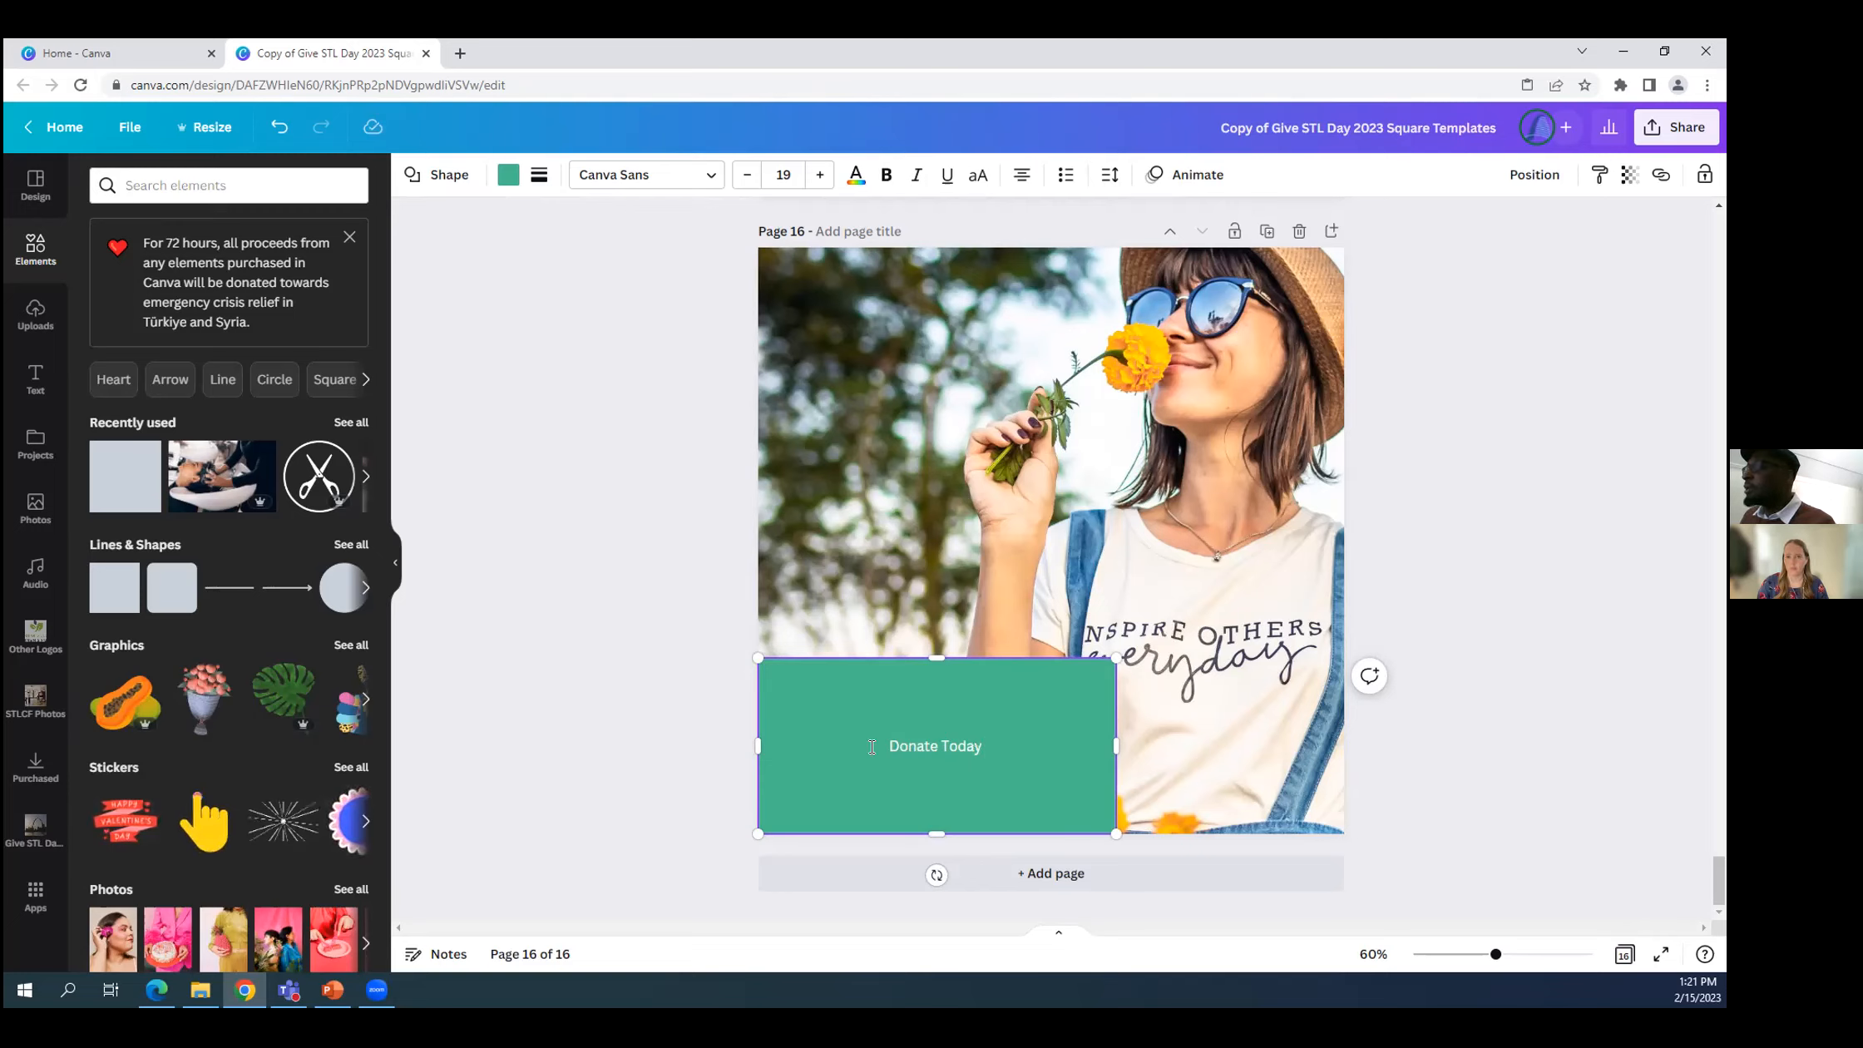
left_click_drag(994, 758, 854, 742)
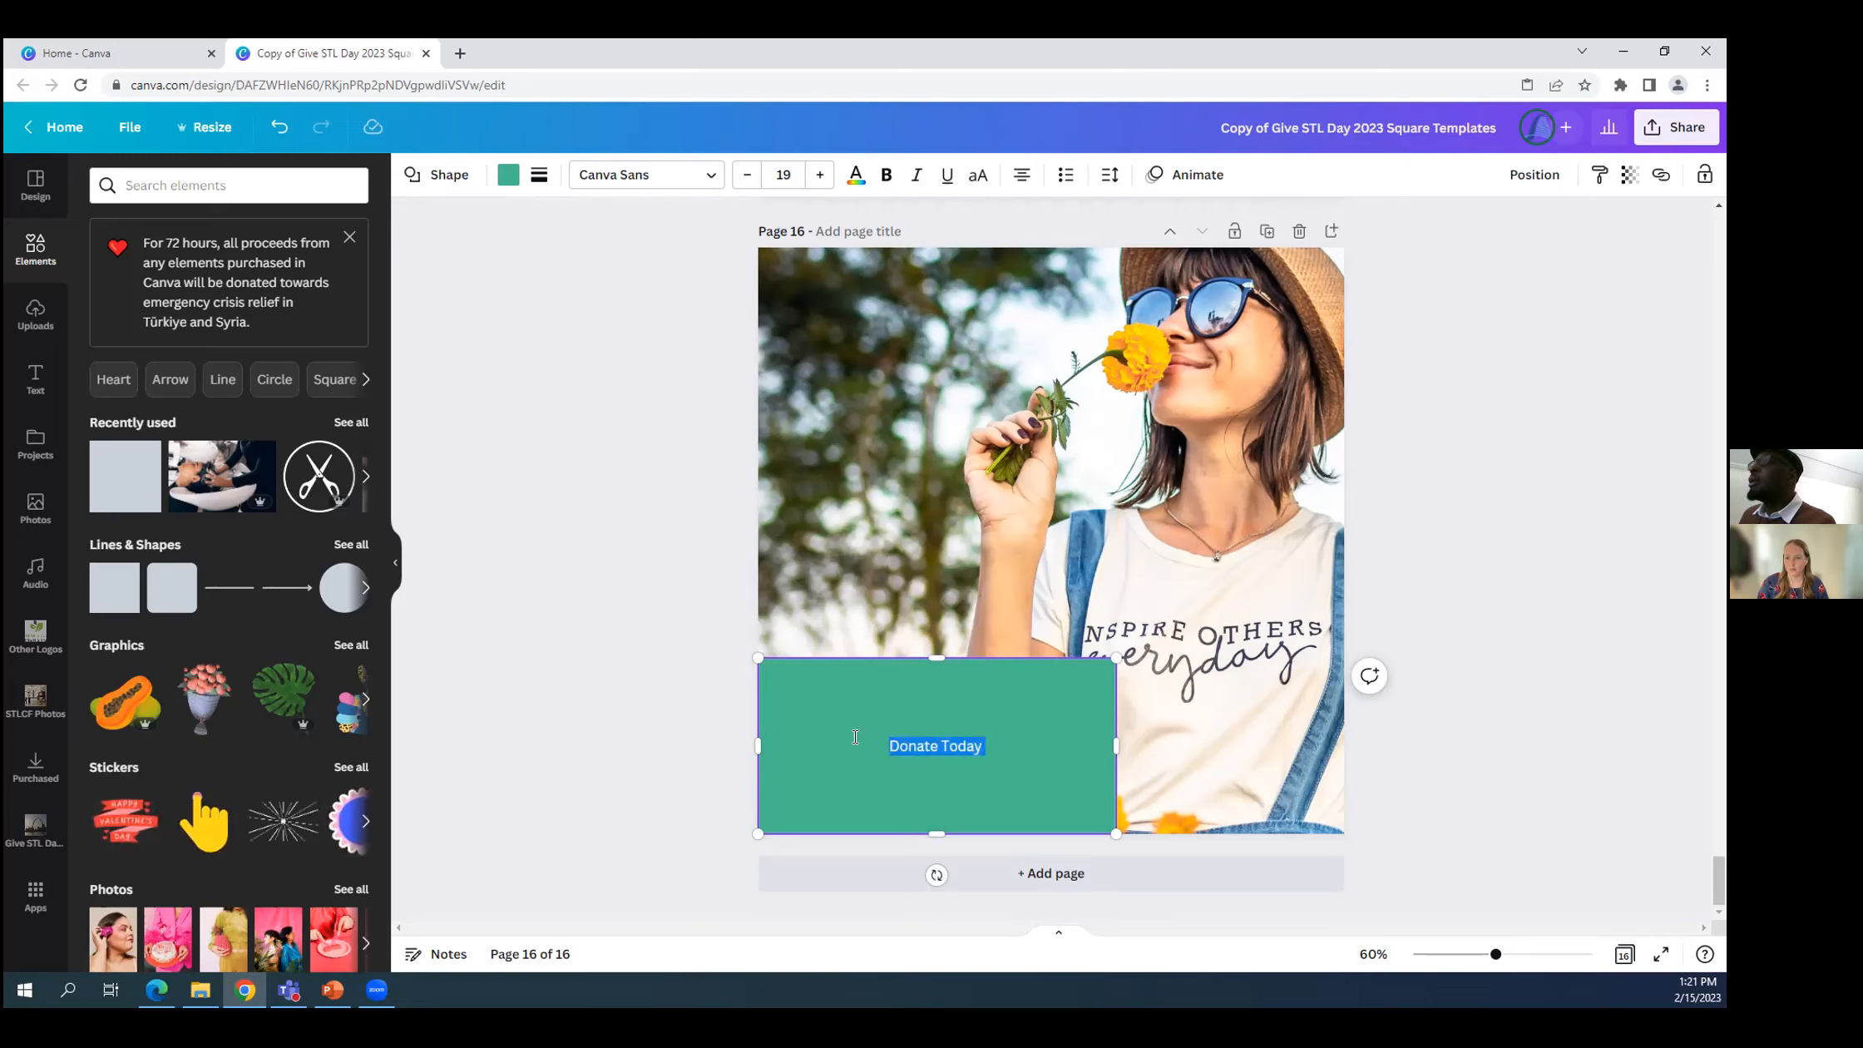
left_click(820, 176)
left_click(819, 178)
left_click(820, 177)
left_click(819, 177)
left_click(819, 176)
left_click(819, 176)
left_click(819, 177)
left_click(820, 176)
left_click(820, 177)
left_click(819, 177)
left_click(819, 177)
left_click(819, 176)
left_click(820, 176)
left_click(820, 177)
left_click(558, 238)
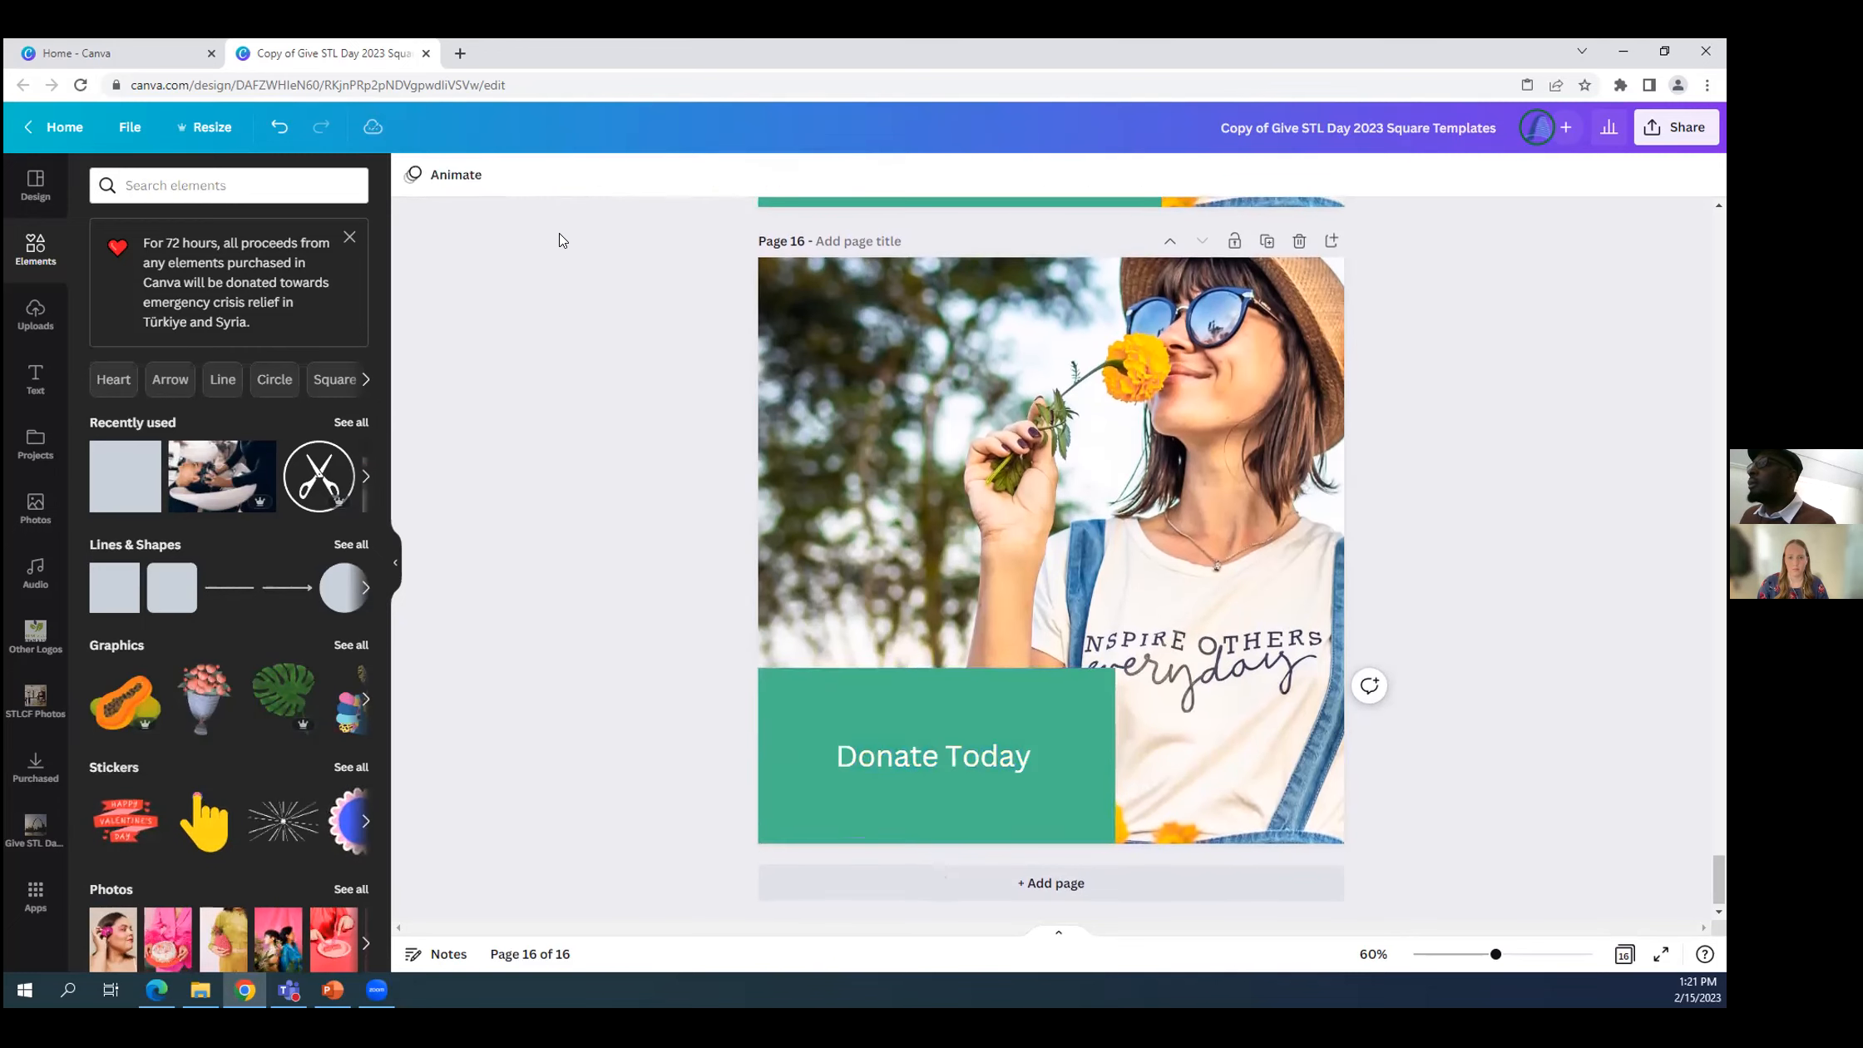
Change the font of the whole "Donate Today" text to Volte Bold.
left_click(815, 753)
double_click(845, 758)
left_click(841, 759)
triple_click(838, 761)
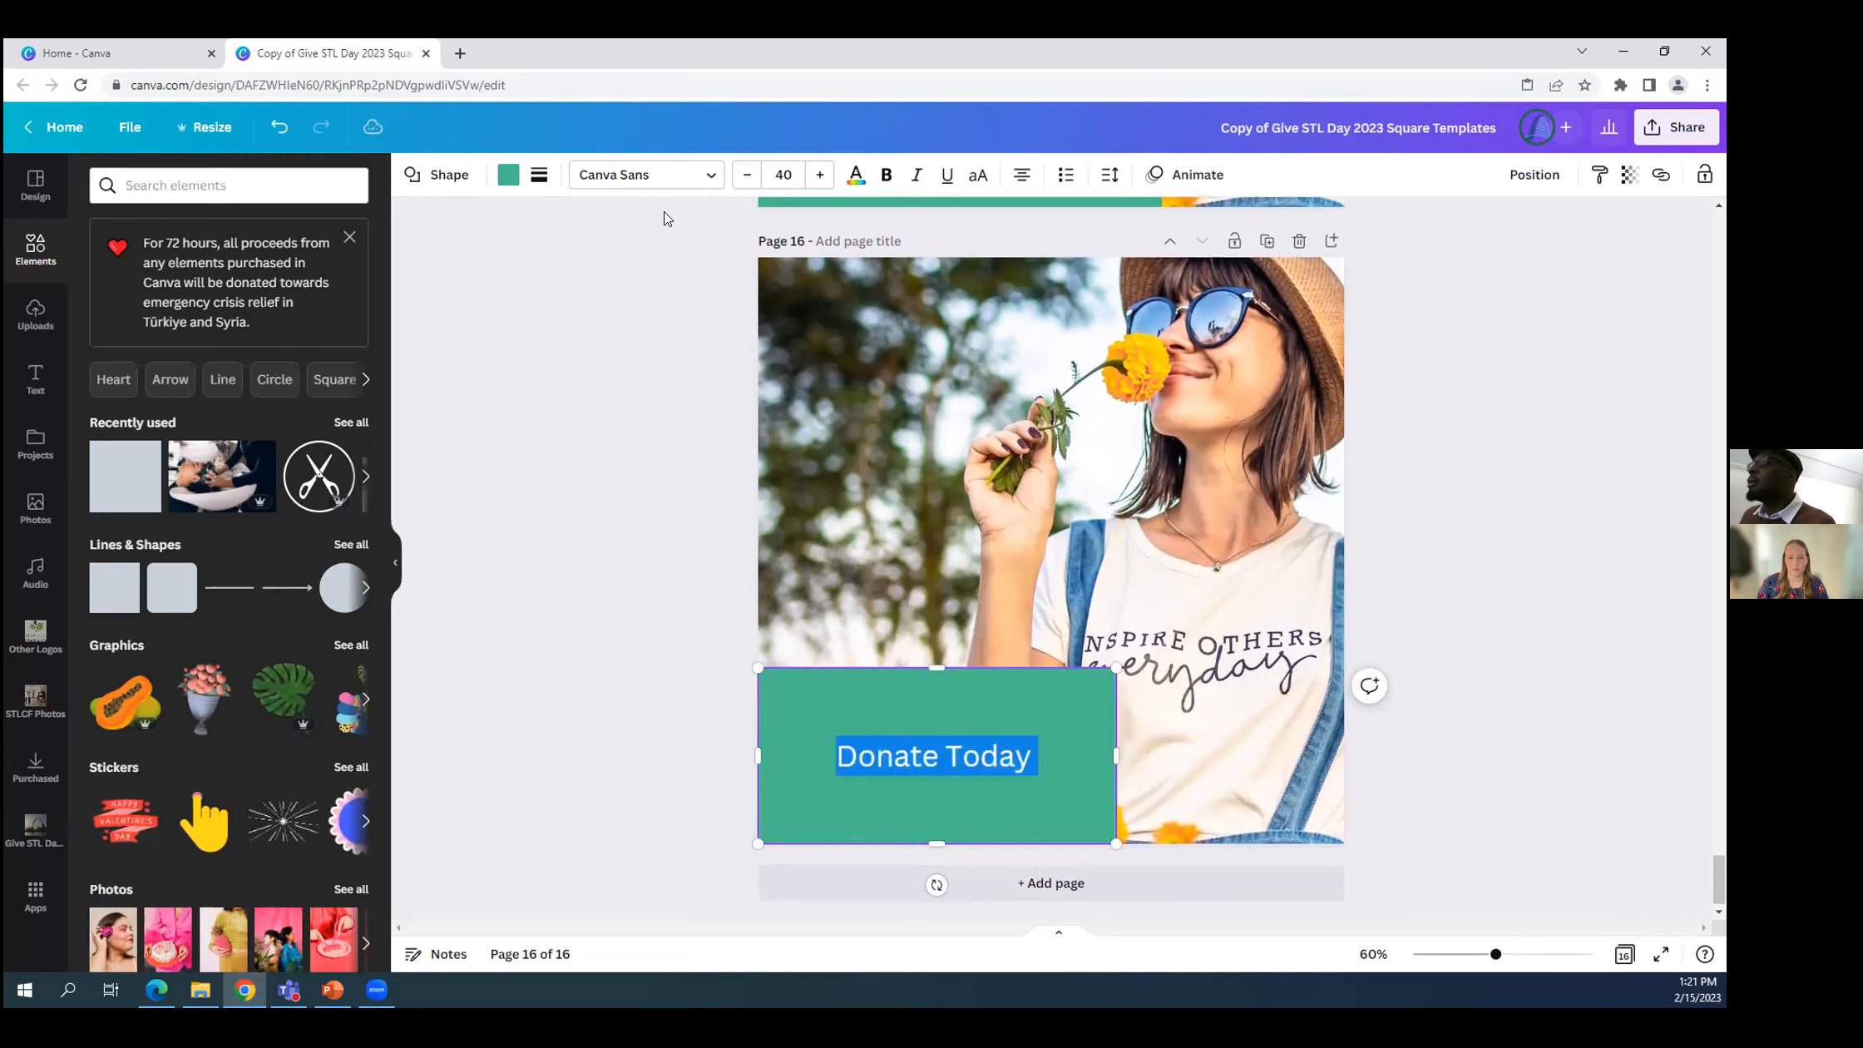
left_click(713, 183)
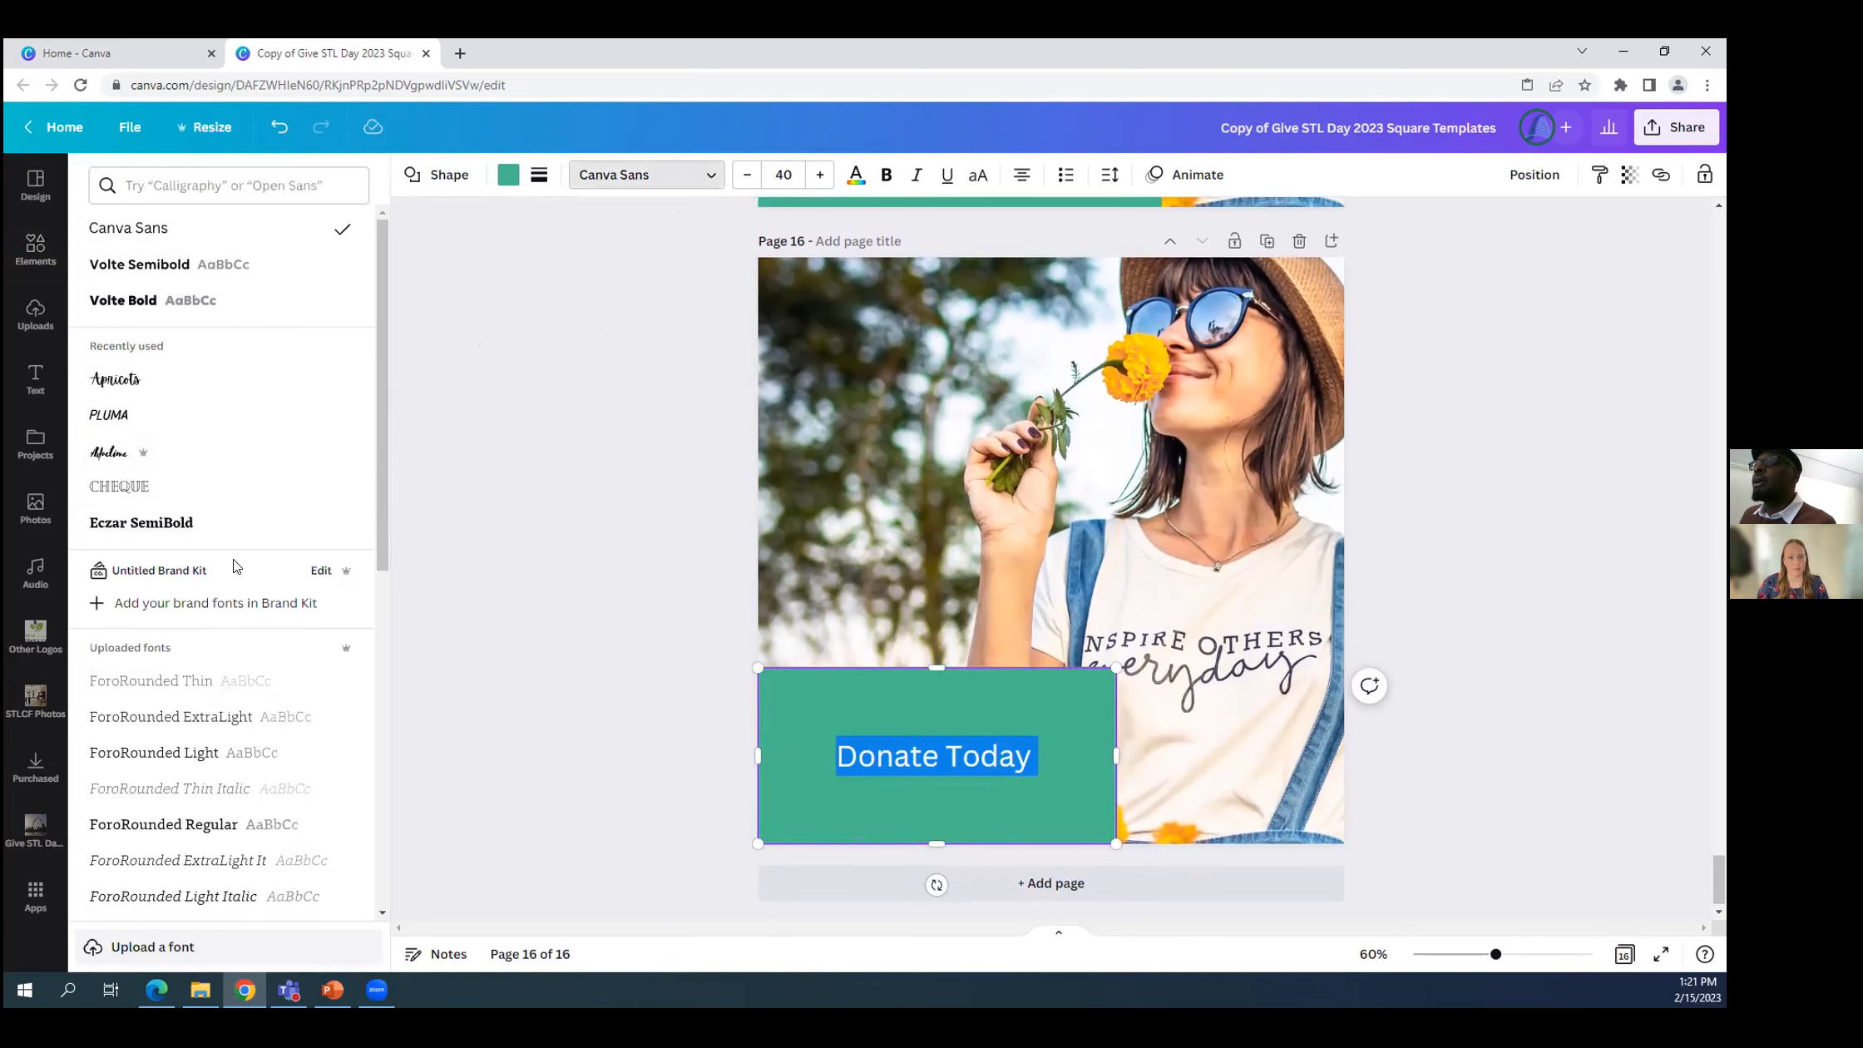
scroll(236, 555, "down", 1)
scroll(236, 529, "up", 1)
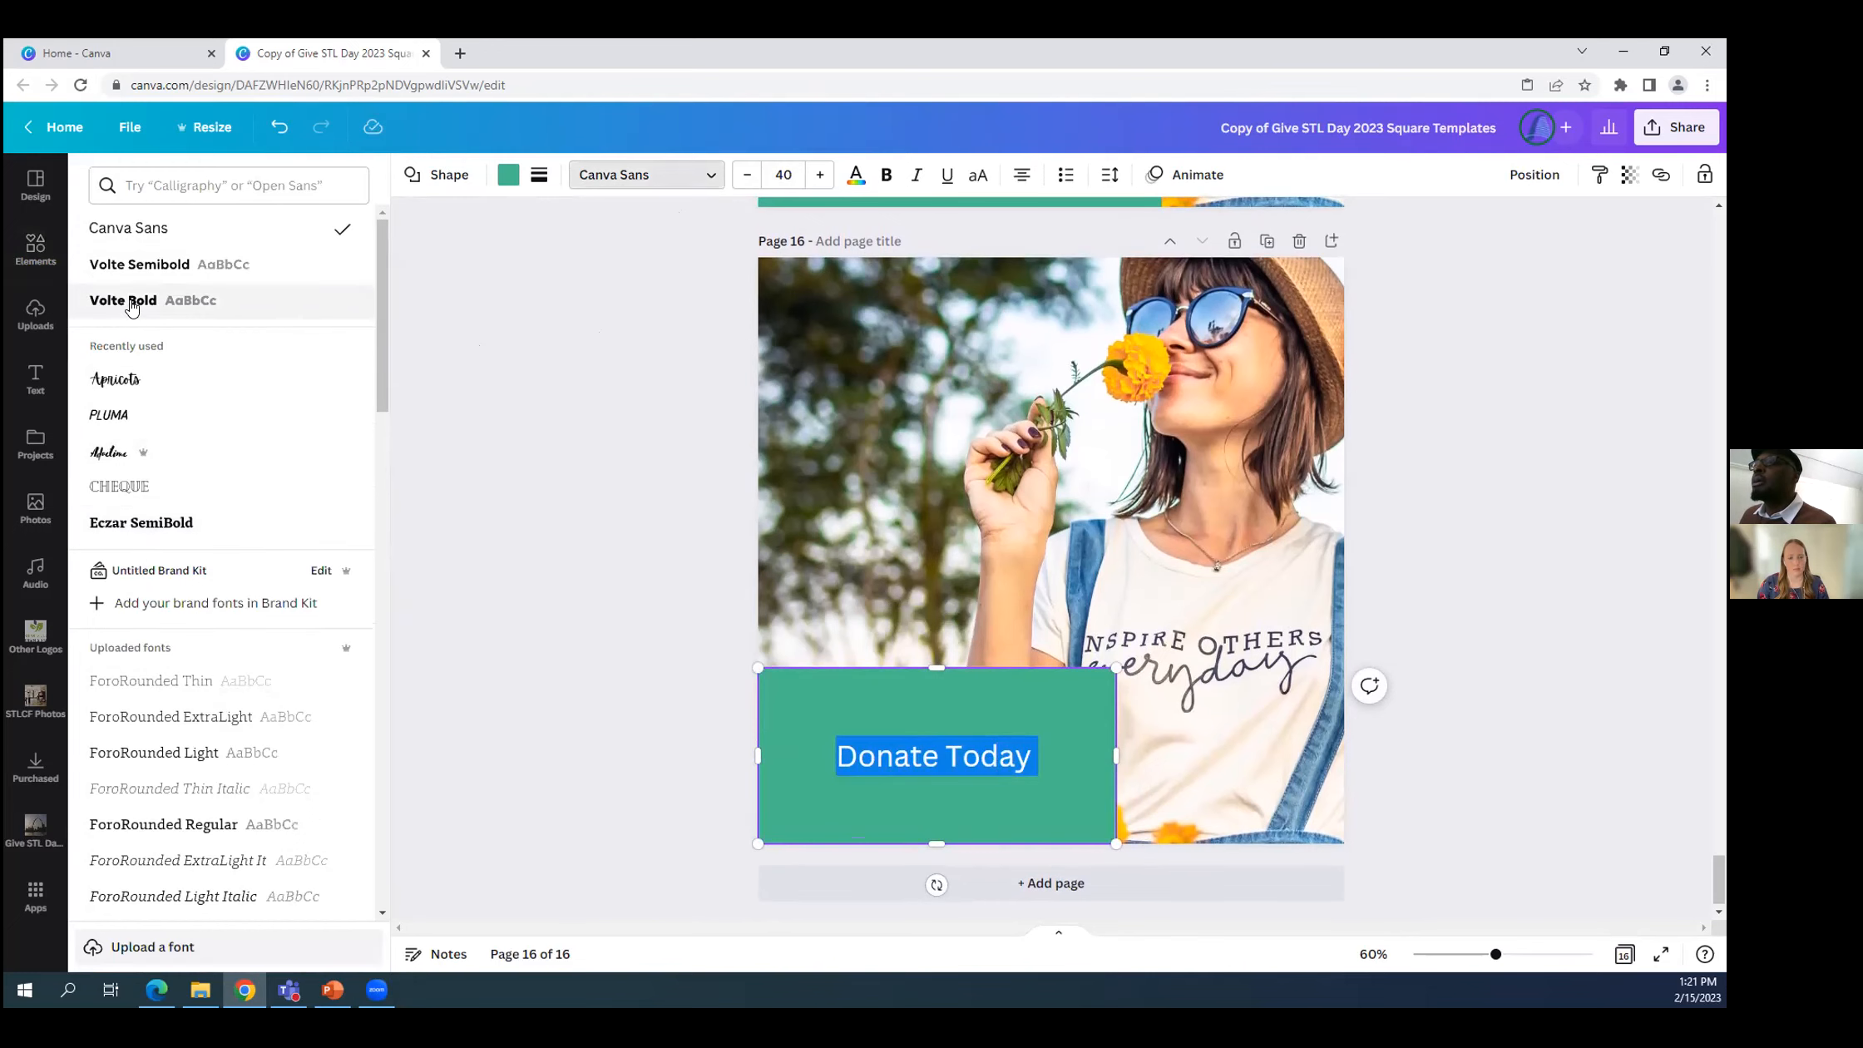
left_click(130, 301)
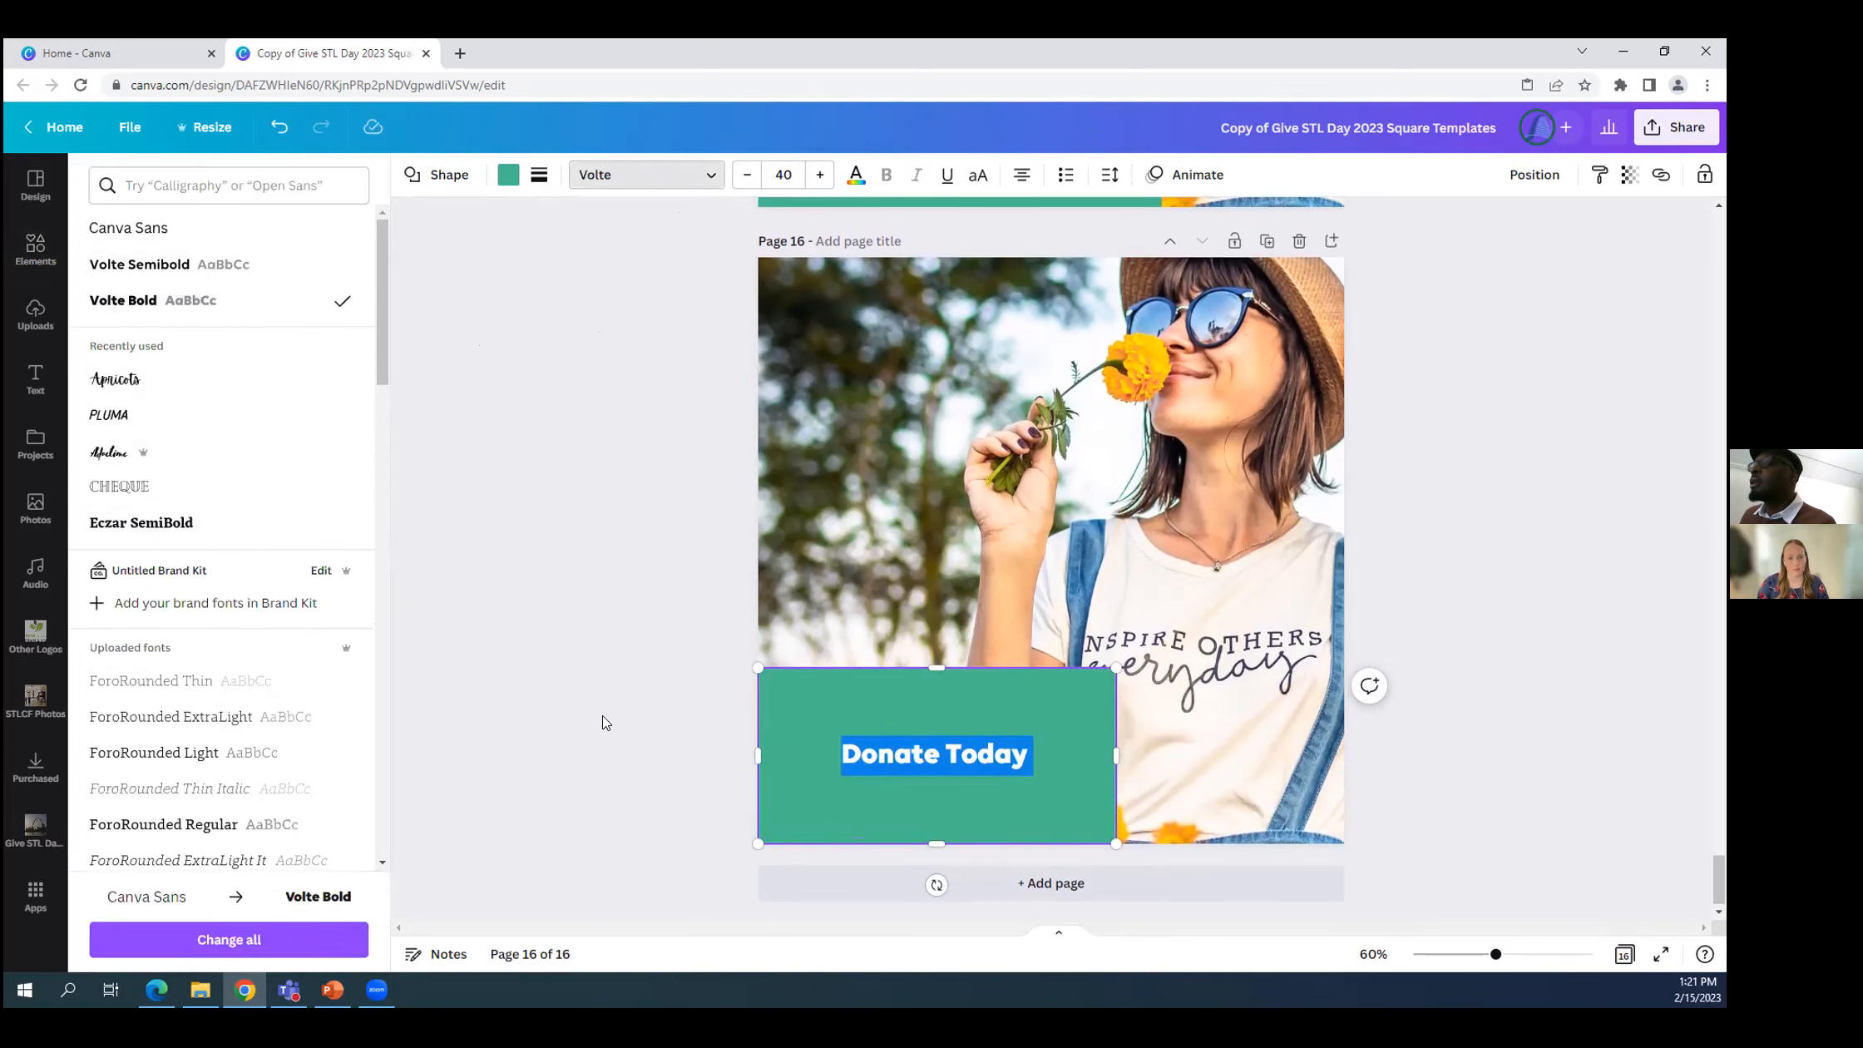
left_click(820, 745)
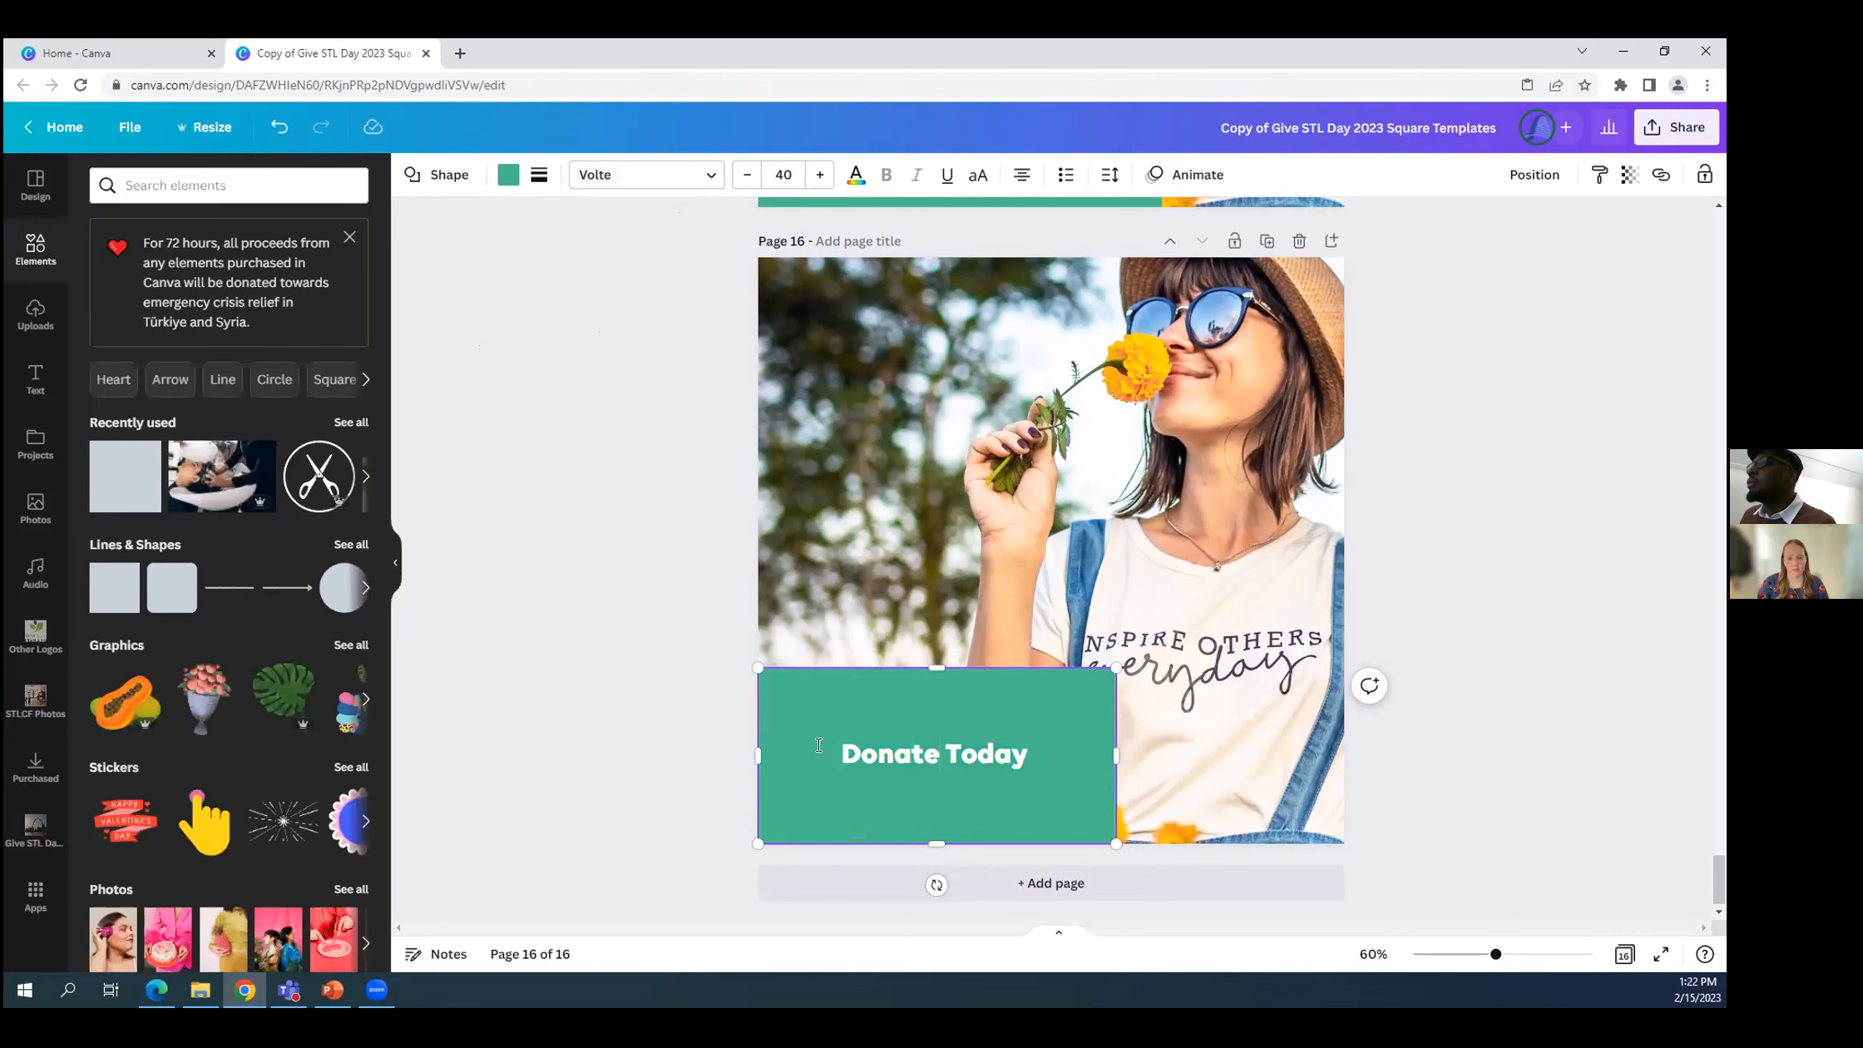
Enlarge the bold "Donate Today" text further so it fills more of the green rectangle's width.
left_click_drag(841, 754, 1052, 761)
left_click(977, 753)
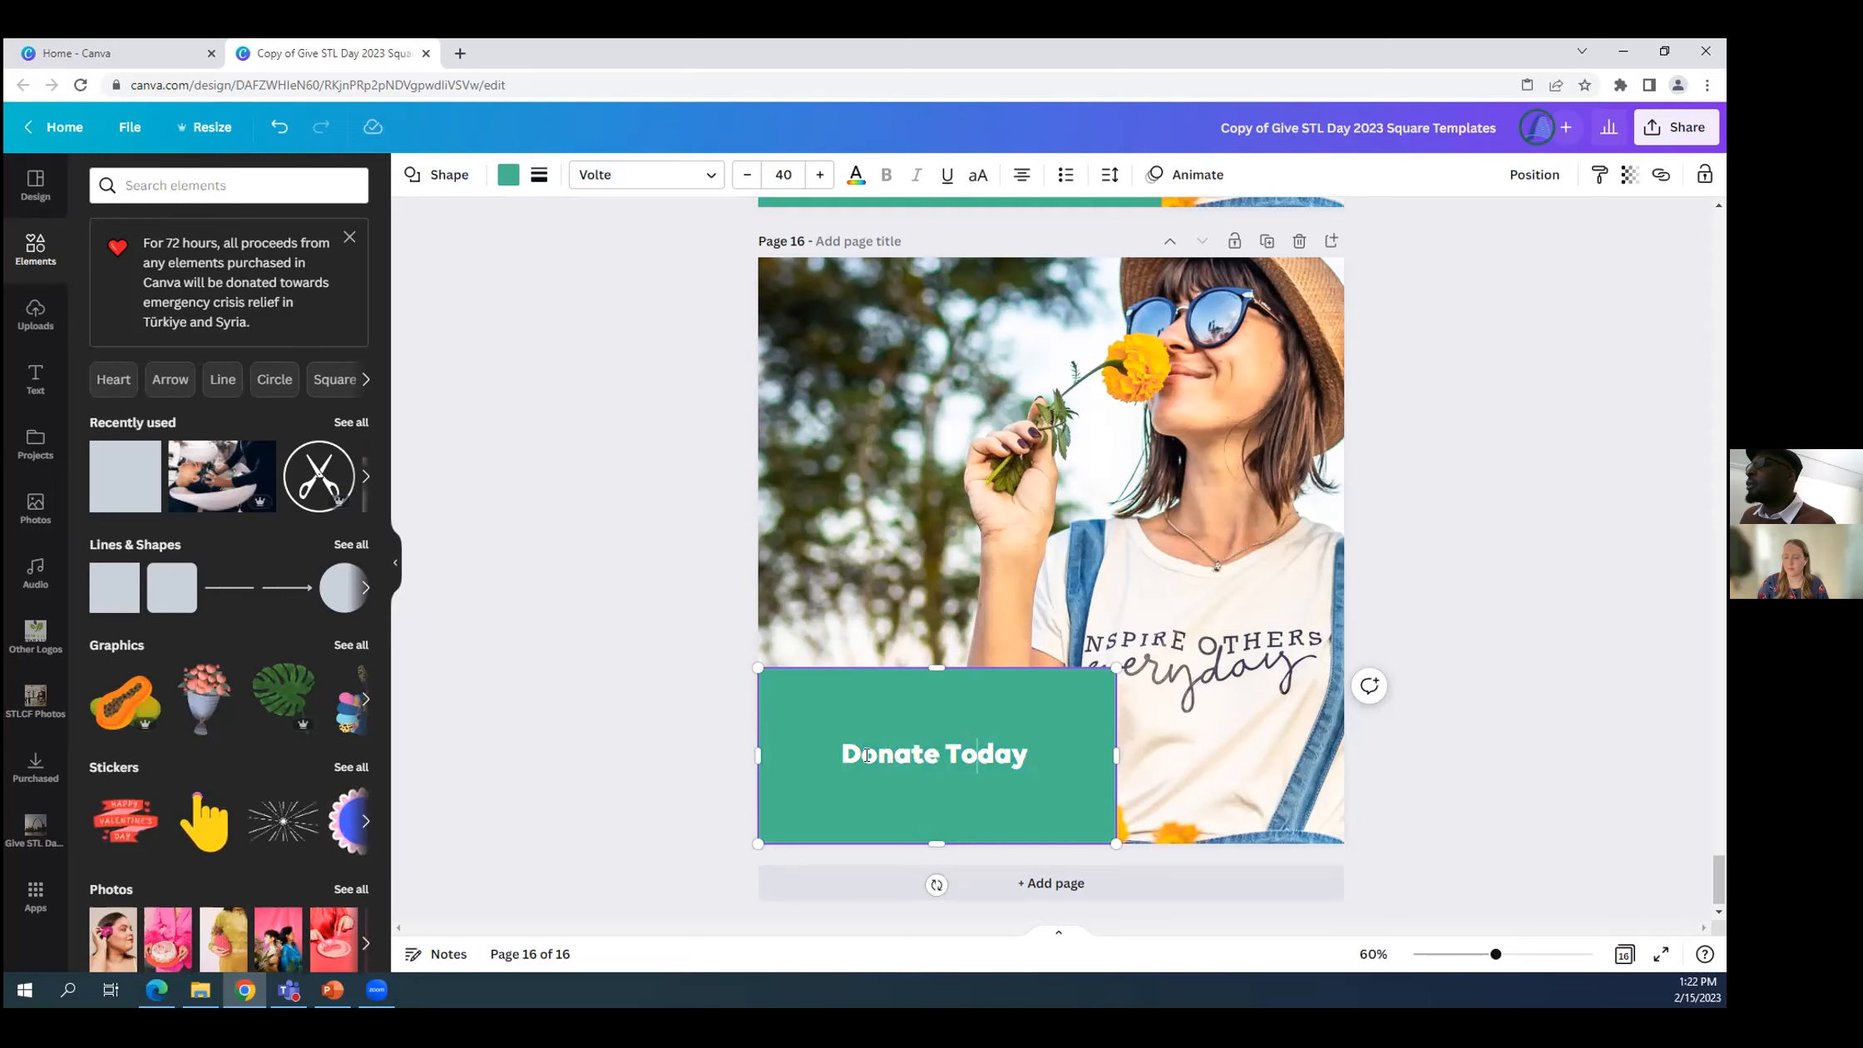
left_click_drag(841, 756, 1047, 763)
left_click(820, 174)
left_click(820, 174)
left_click(820, 175)
left_click(820, 174)
left_click(820, 174)
left_click(820, 175)
left_click(820, 175)
left_click(821, 175)
left_click(820, 175)
left_click(820, 175)
left_click(599, 384)
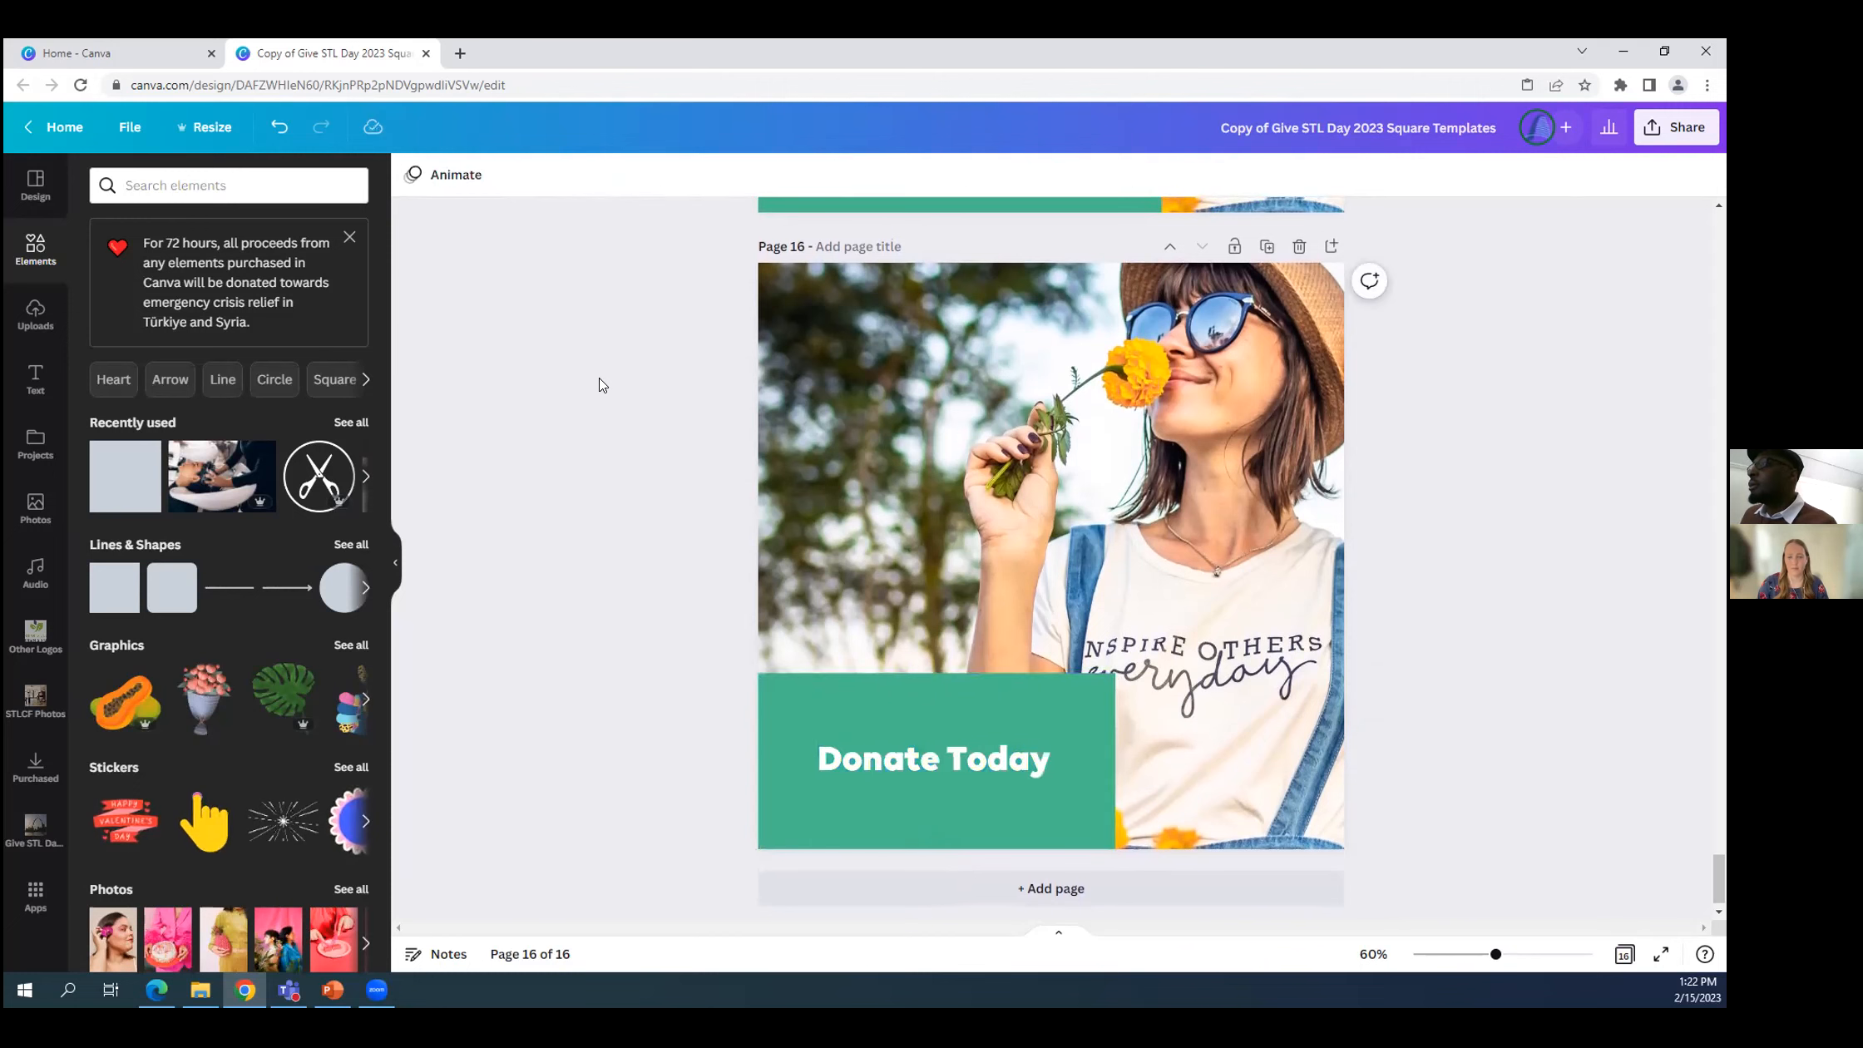
scroll(673, 607, "up", 8)
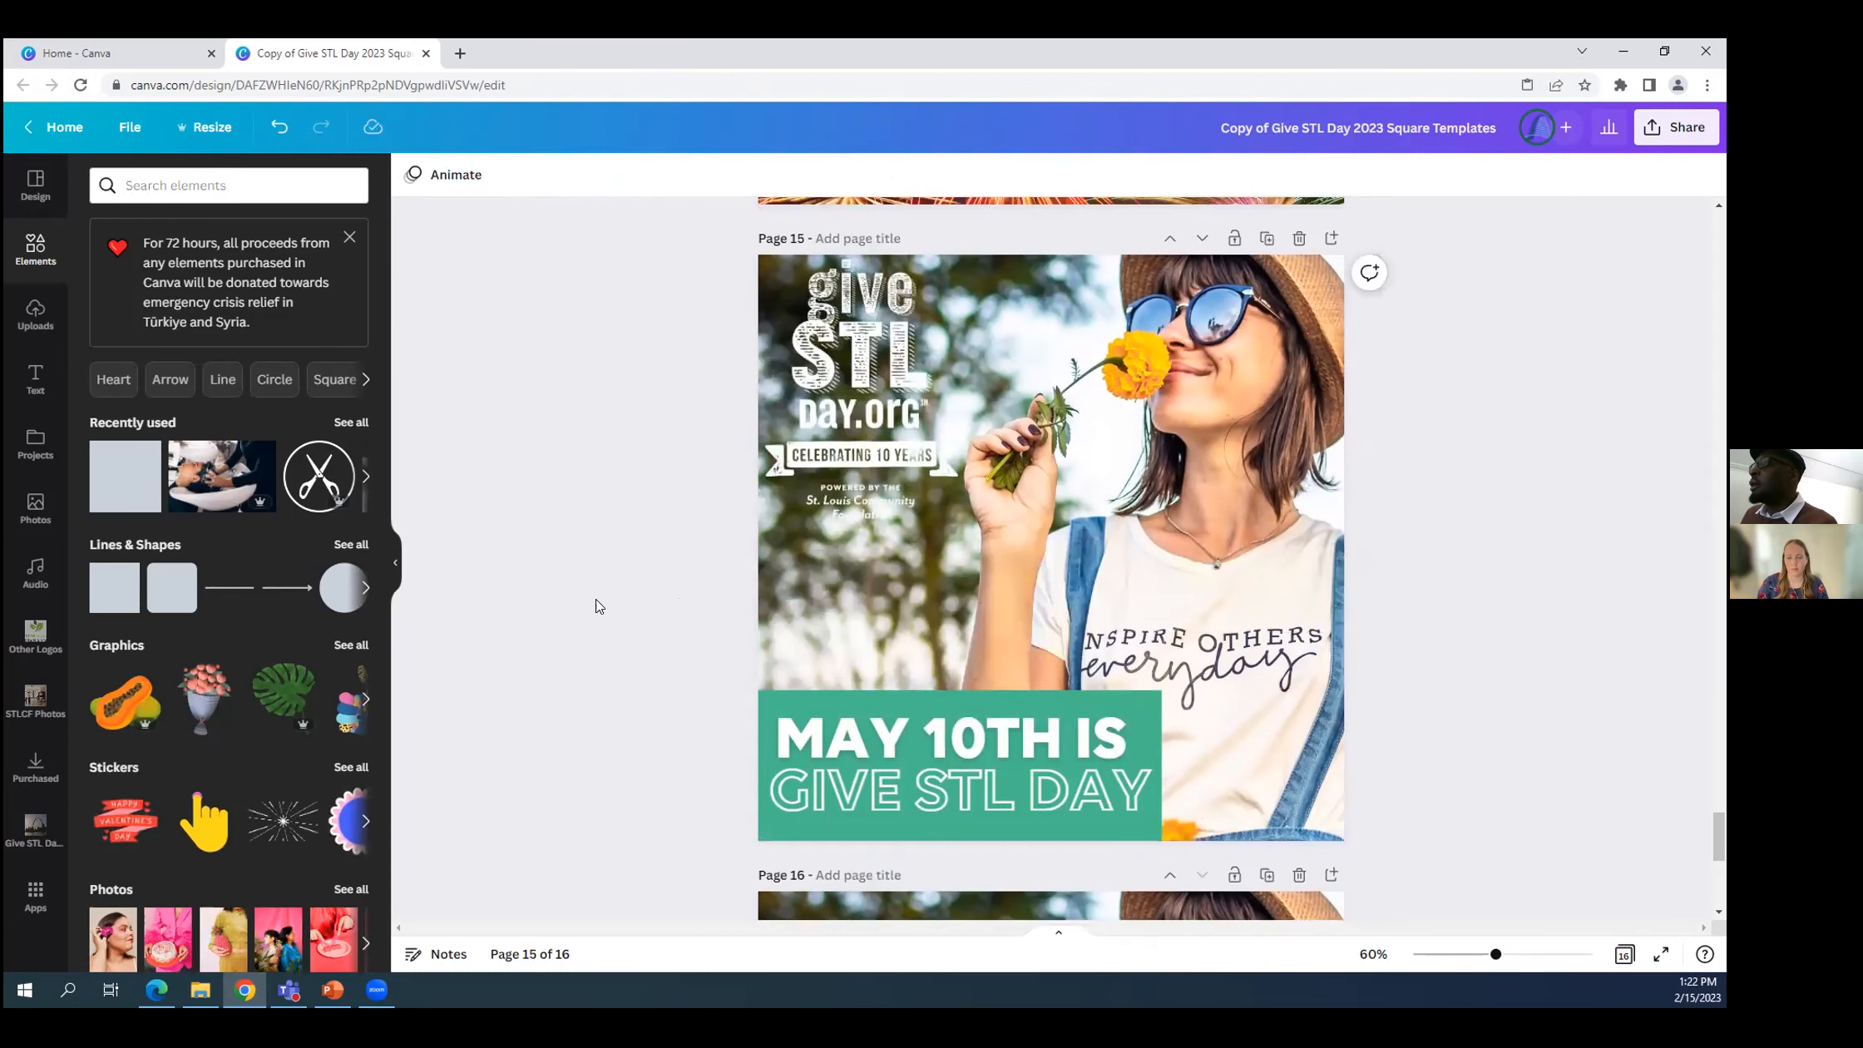
Copy the white Give STL Day logo from the graphic on page 15.
scroll(599, 599, "down", 1)
scroll(873, 549, "up", 3)
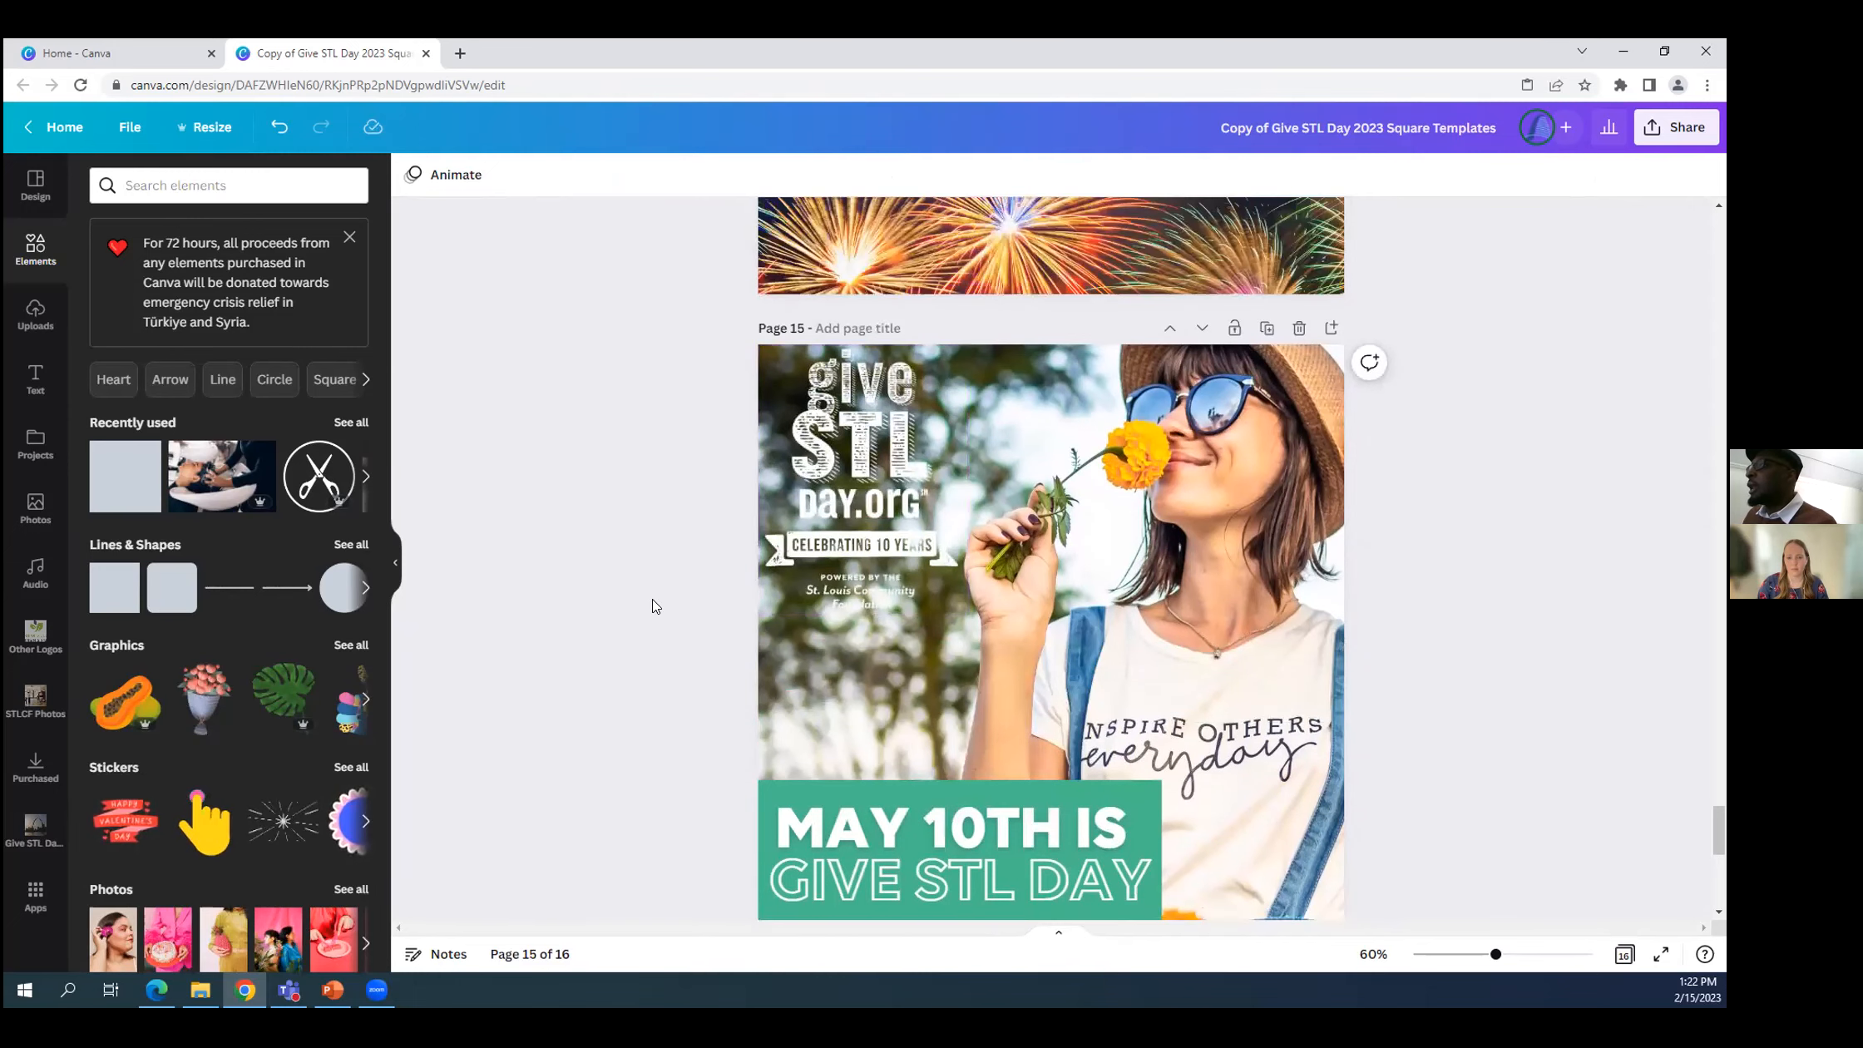
scroll(657, 603, "down", 1)
scroll(809, 599, "up", 2)
scroll(832, 499, "down", 2)
left_click(848, 377)
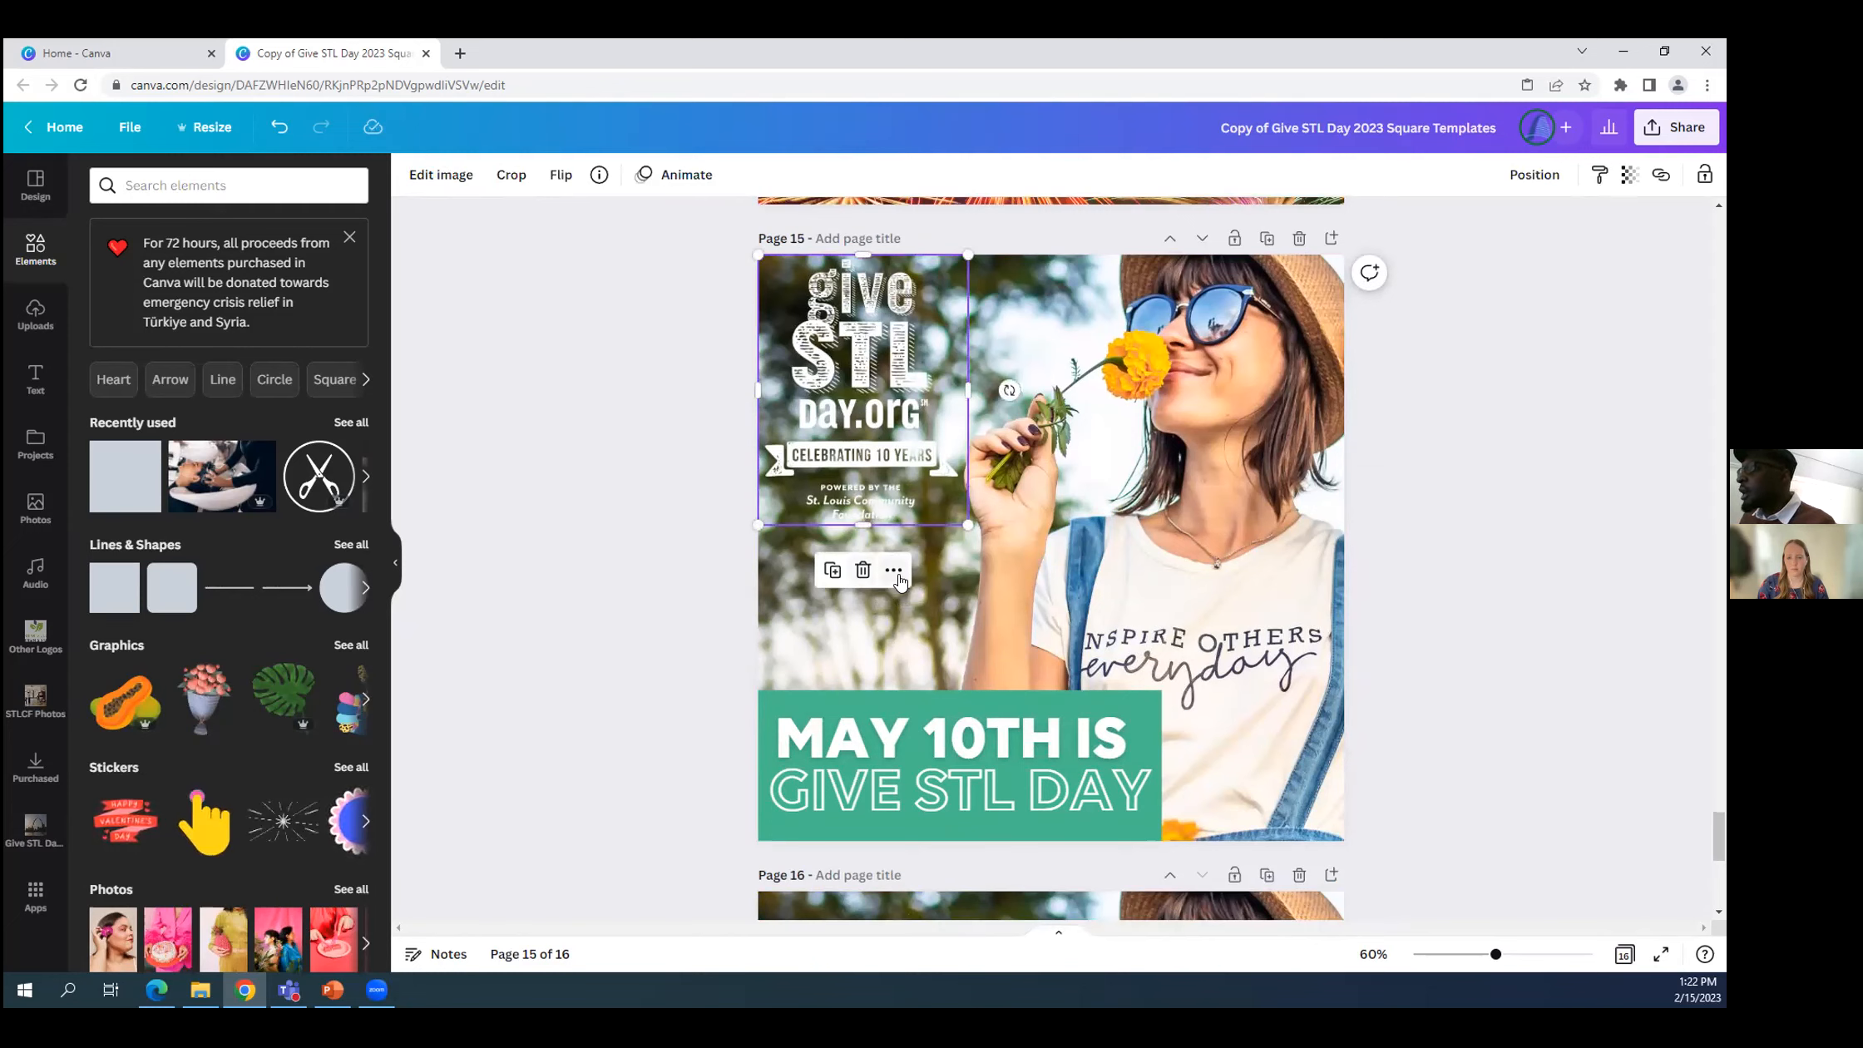
left_click(893, 574)
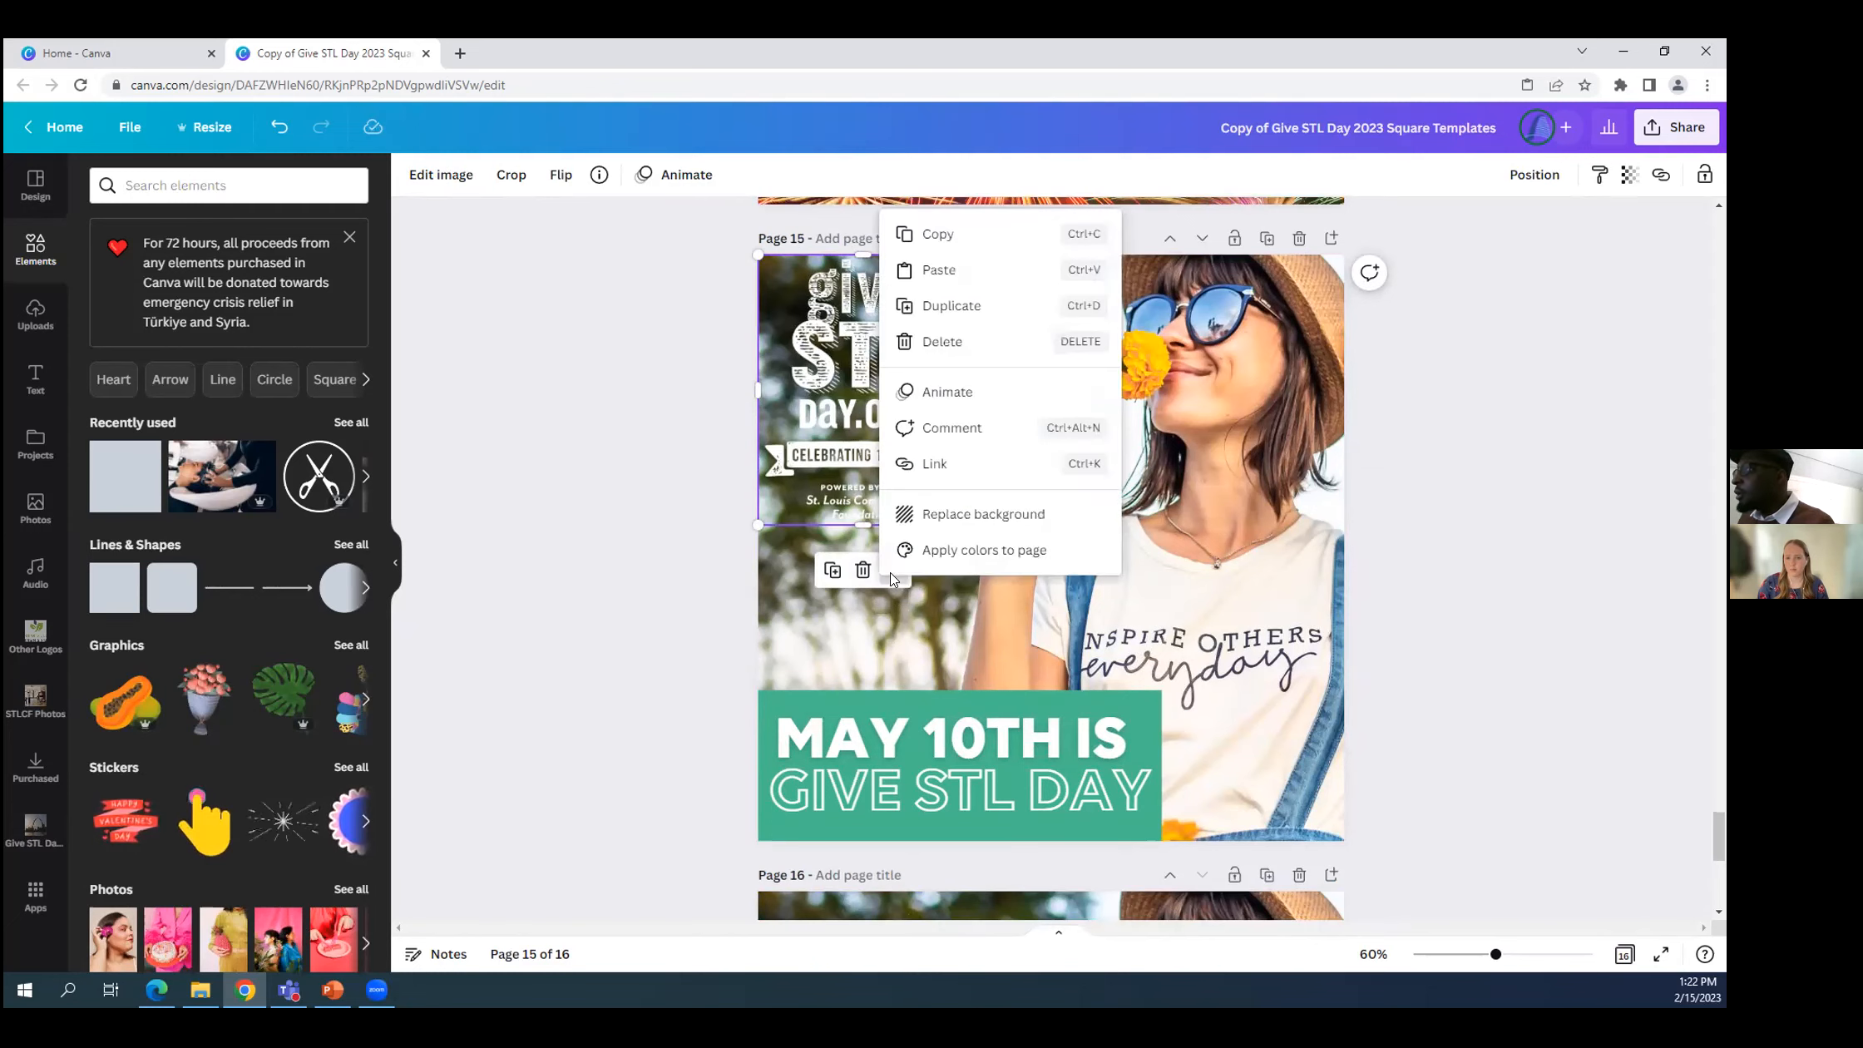
left_click(936, 235)
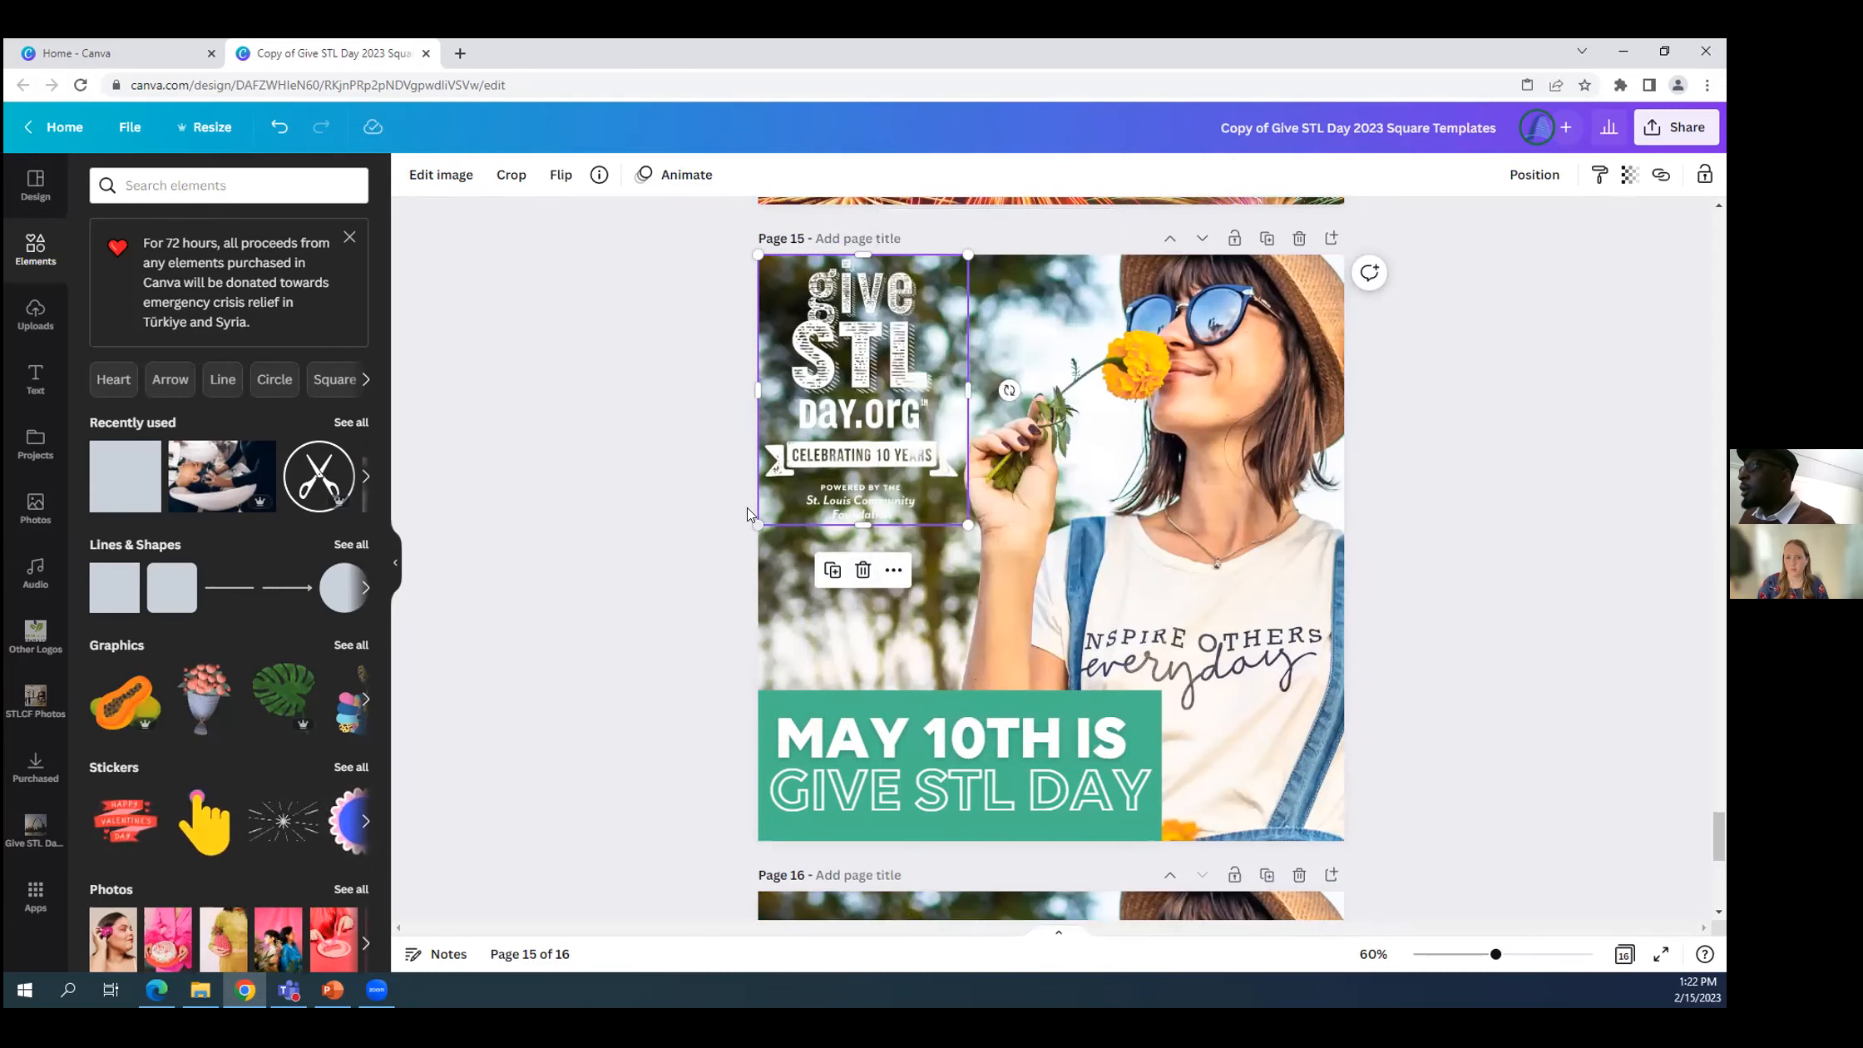
Paste the copied Give STL Day logo onto page 16 above the "Donate Today" rectangle.
scroll(644, 678, "down", 8)
left_click(824, 383)
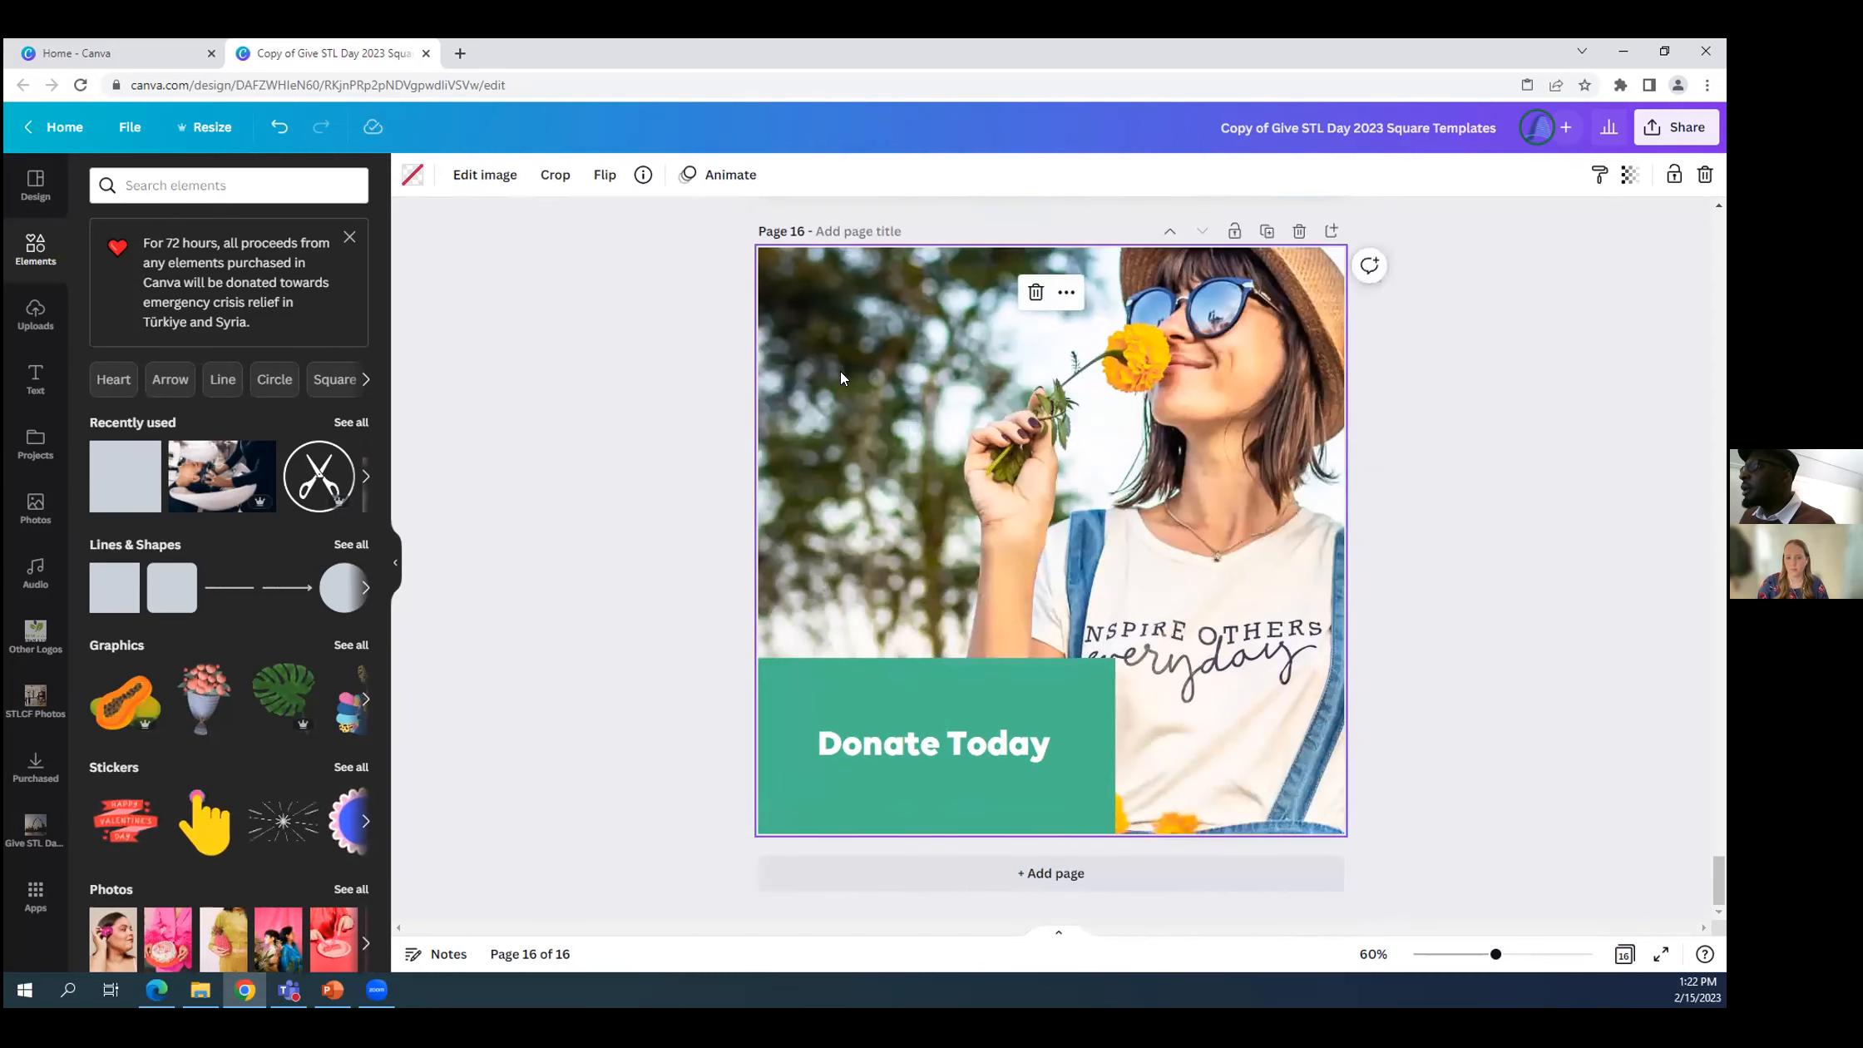
left_click(1066, 294)
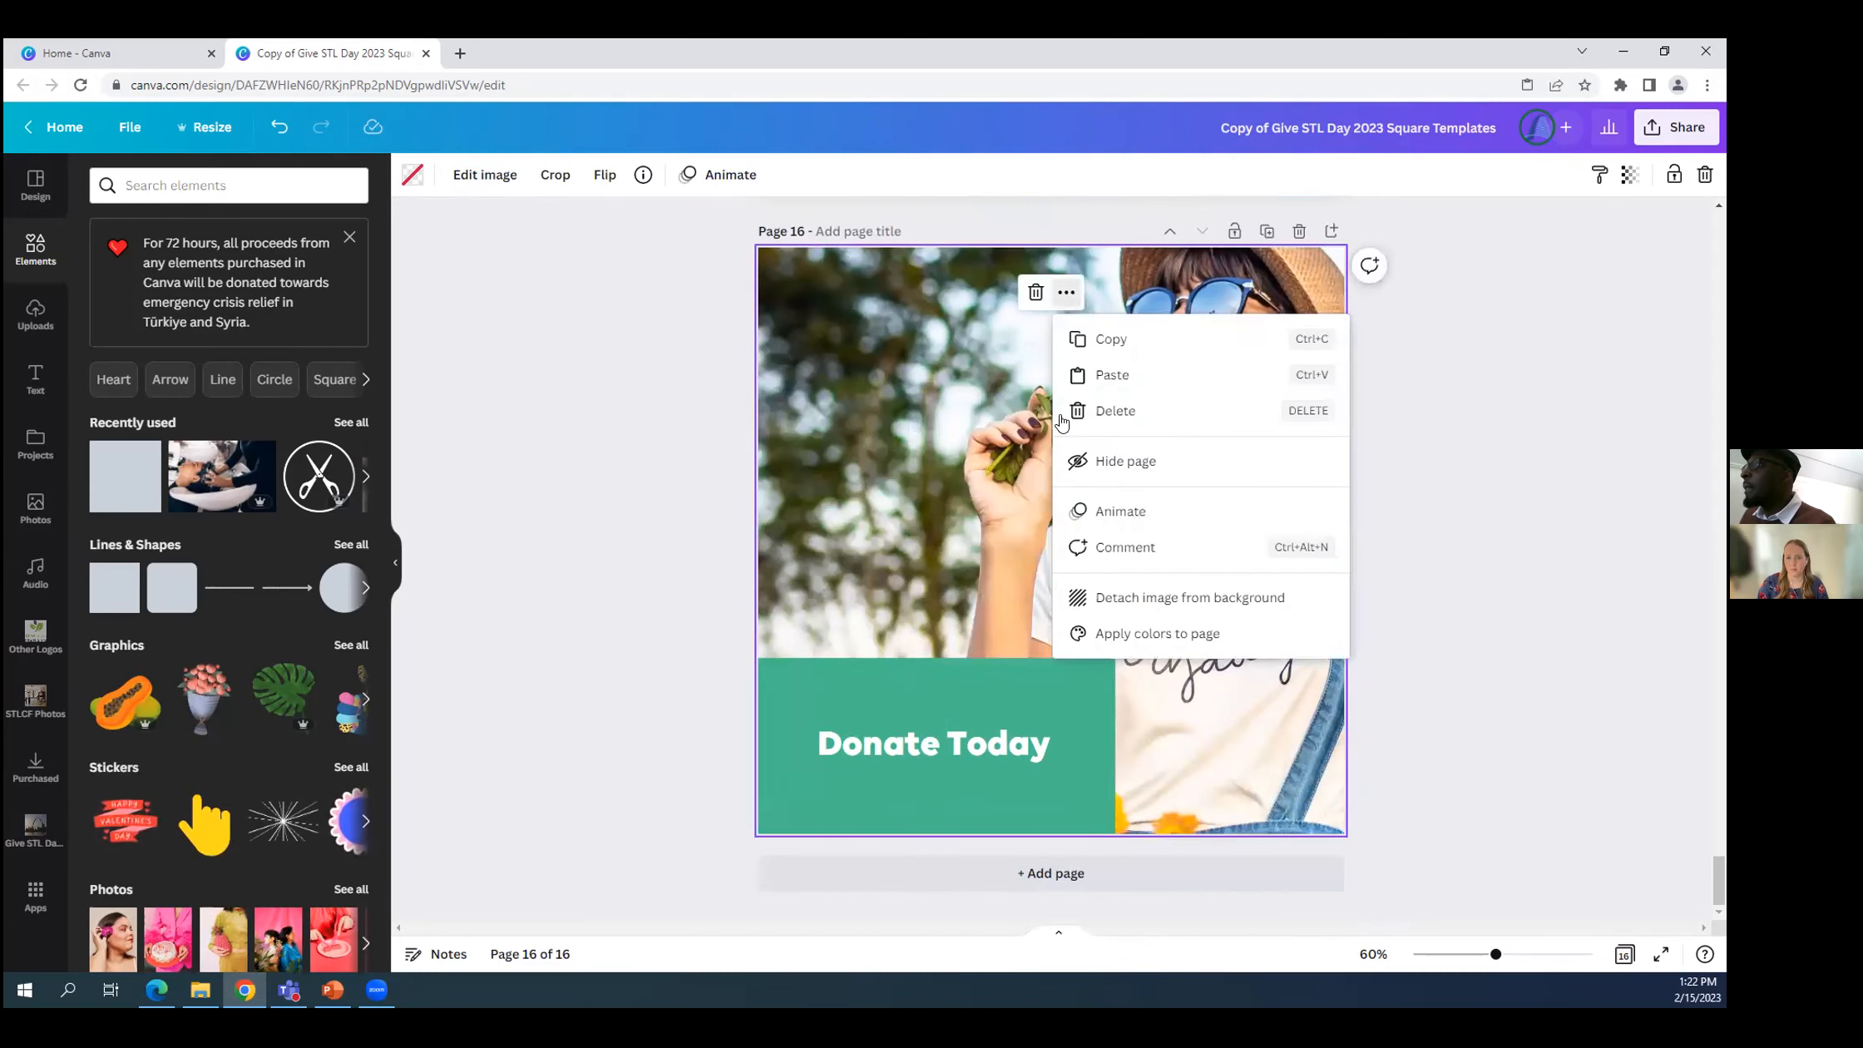
left_click(1127, 371)
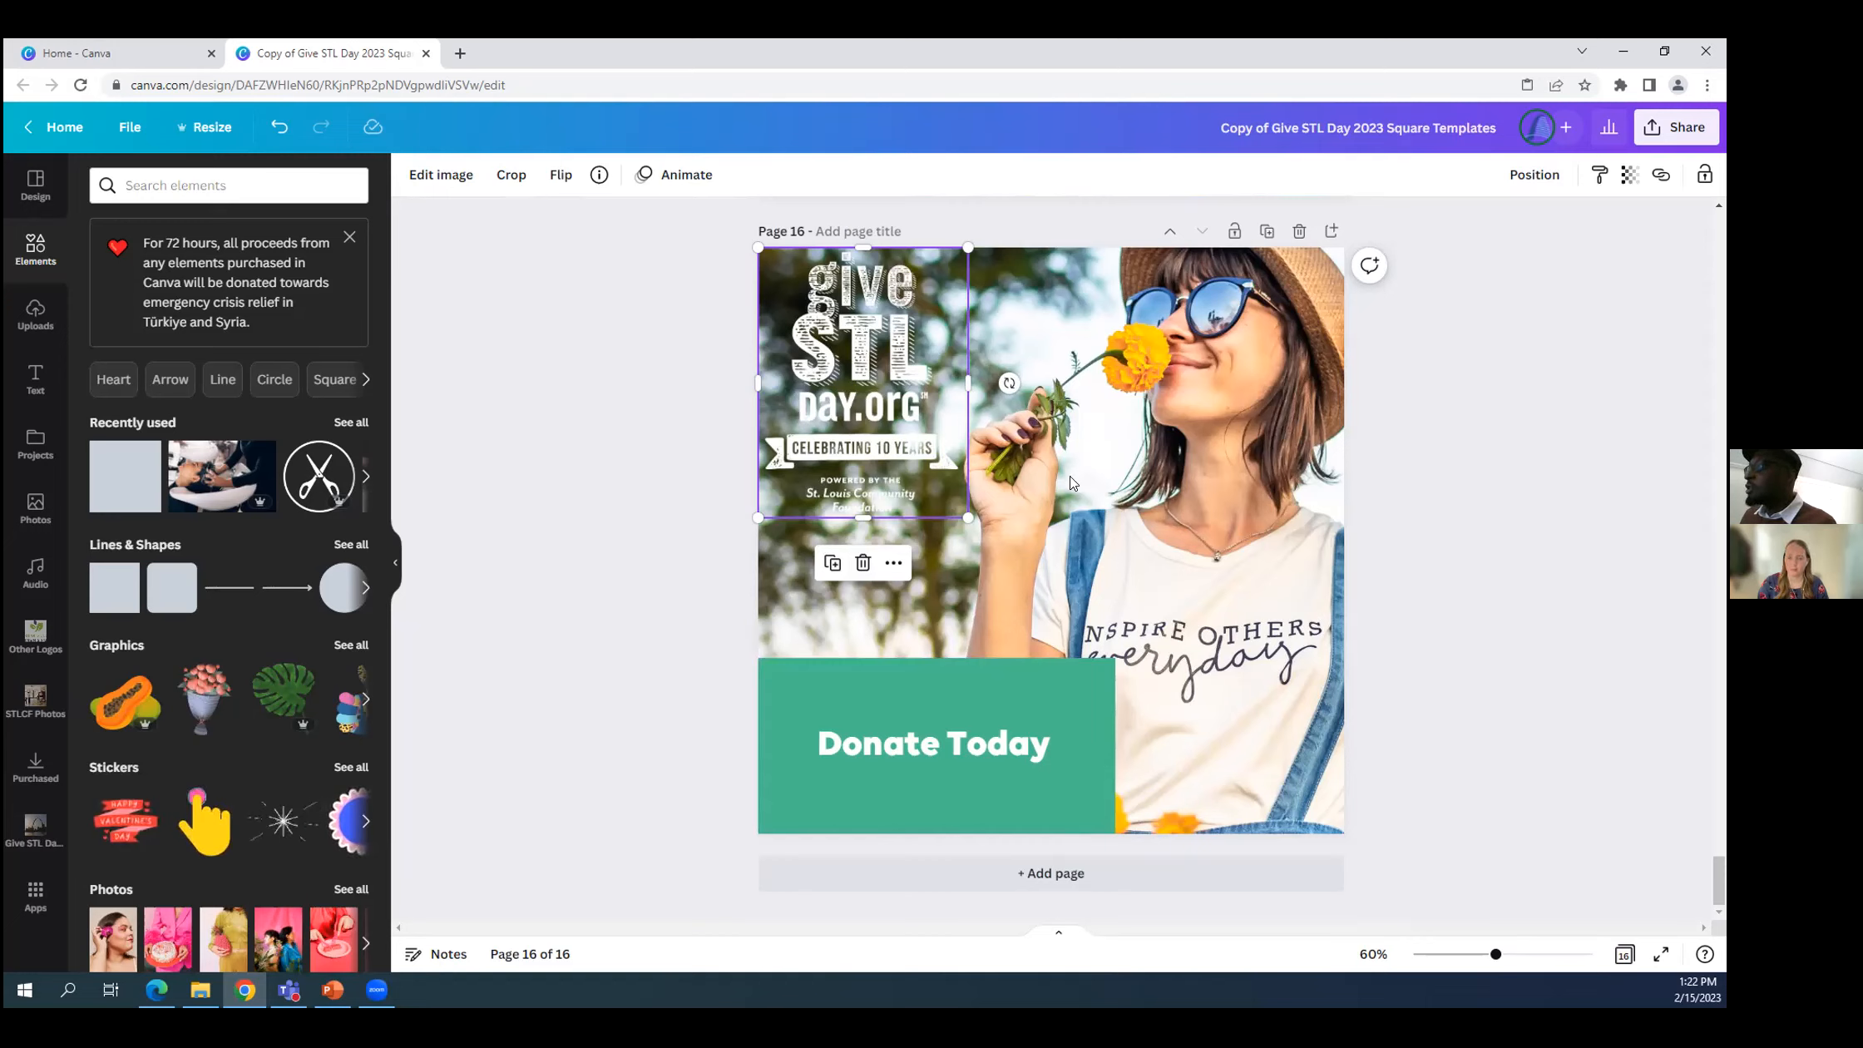
scroll(752, 737, "up", 2)
scroll(765, 744, "down", 2)
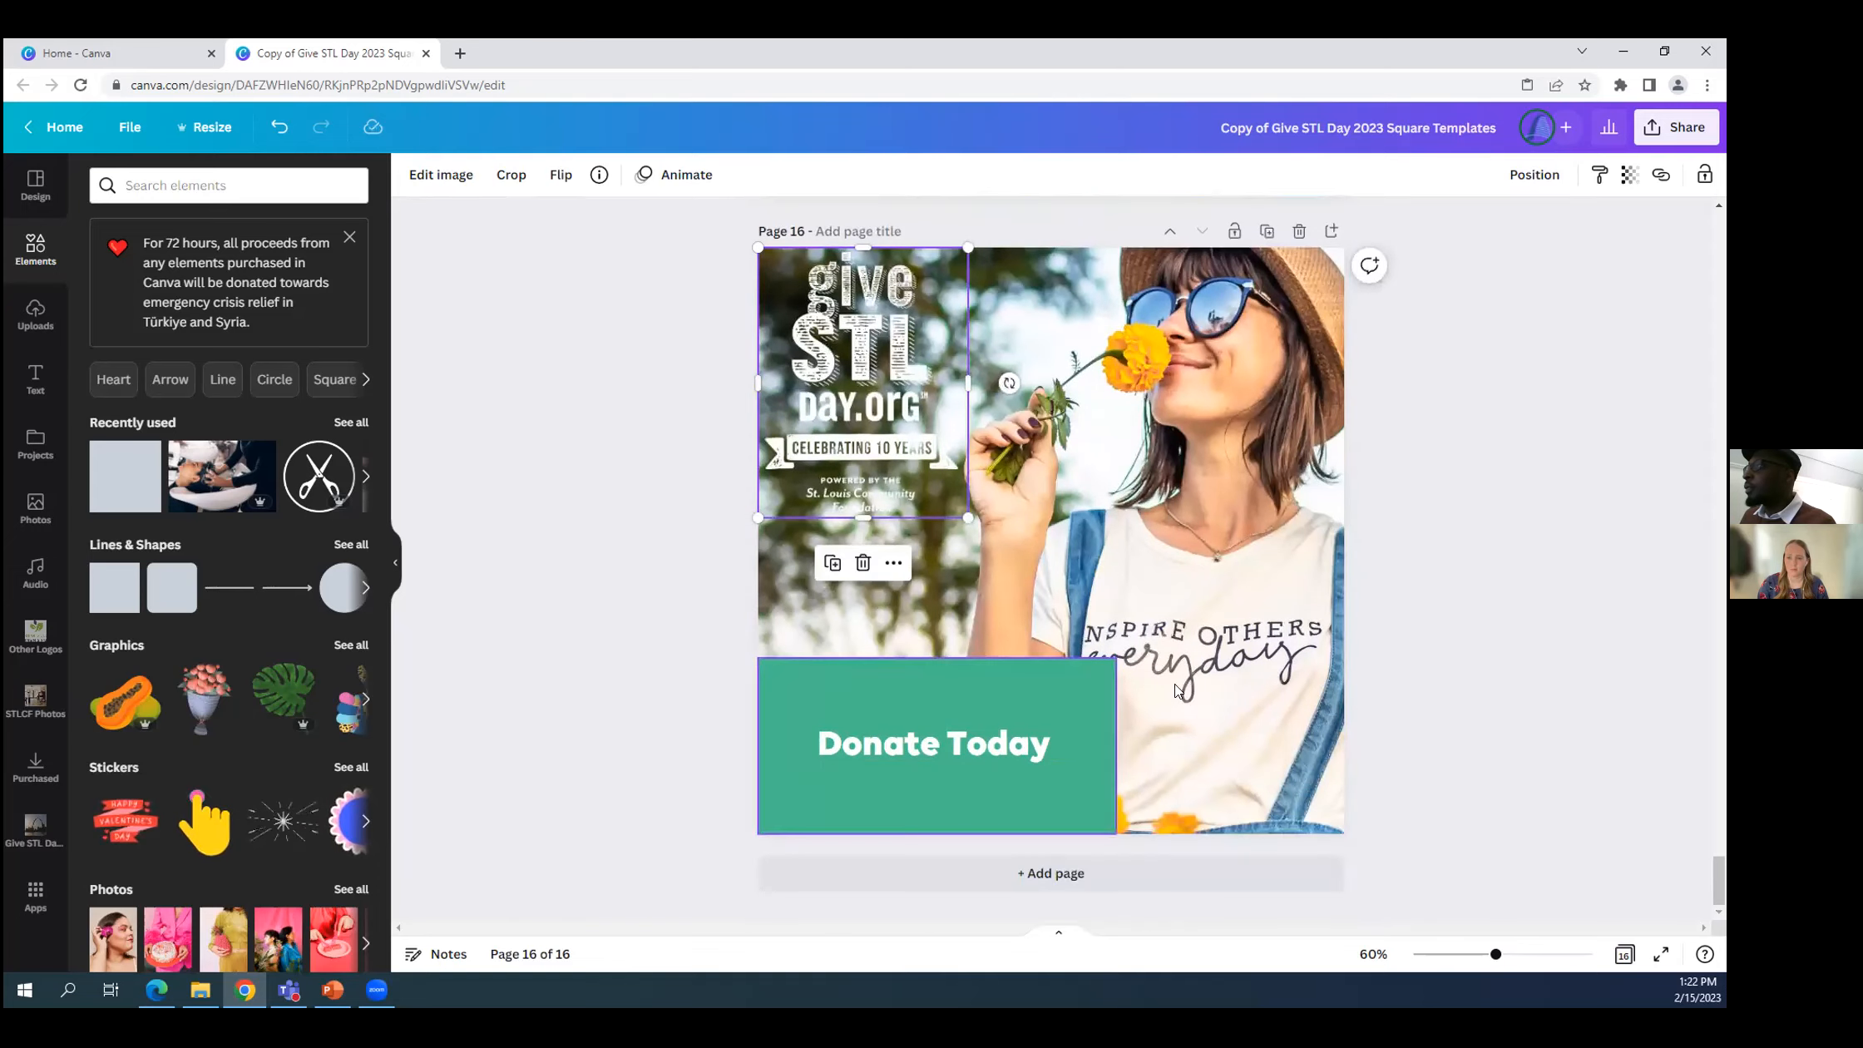
left_click(813, 595)
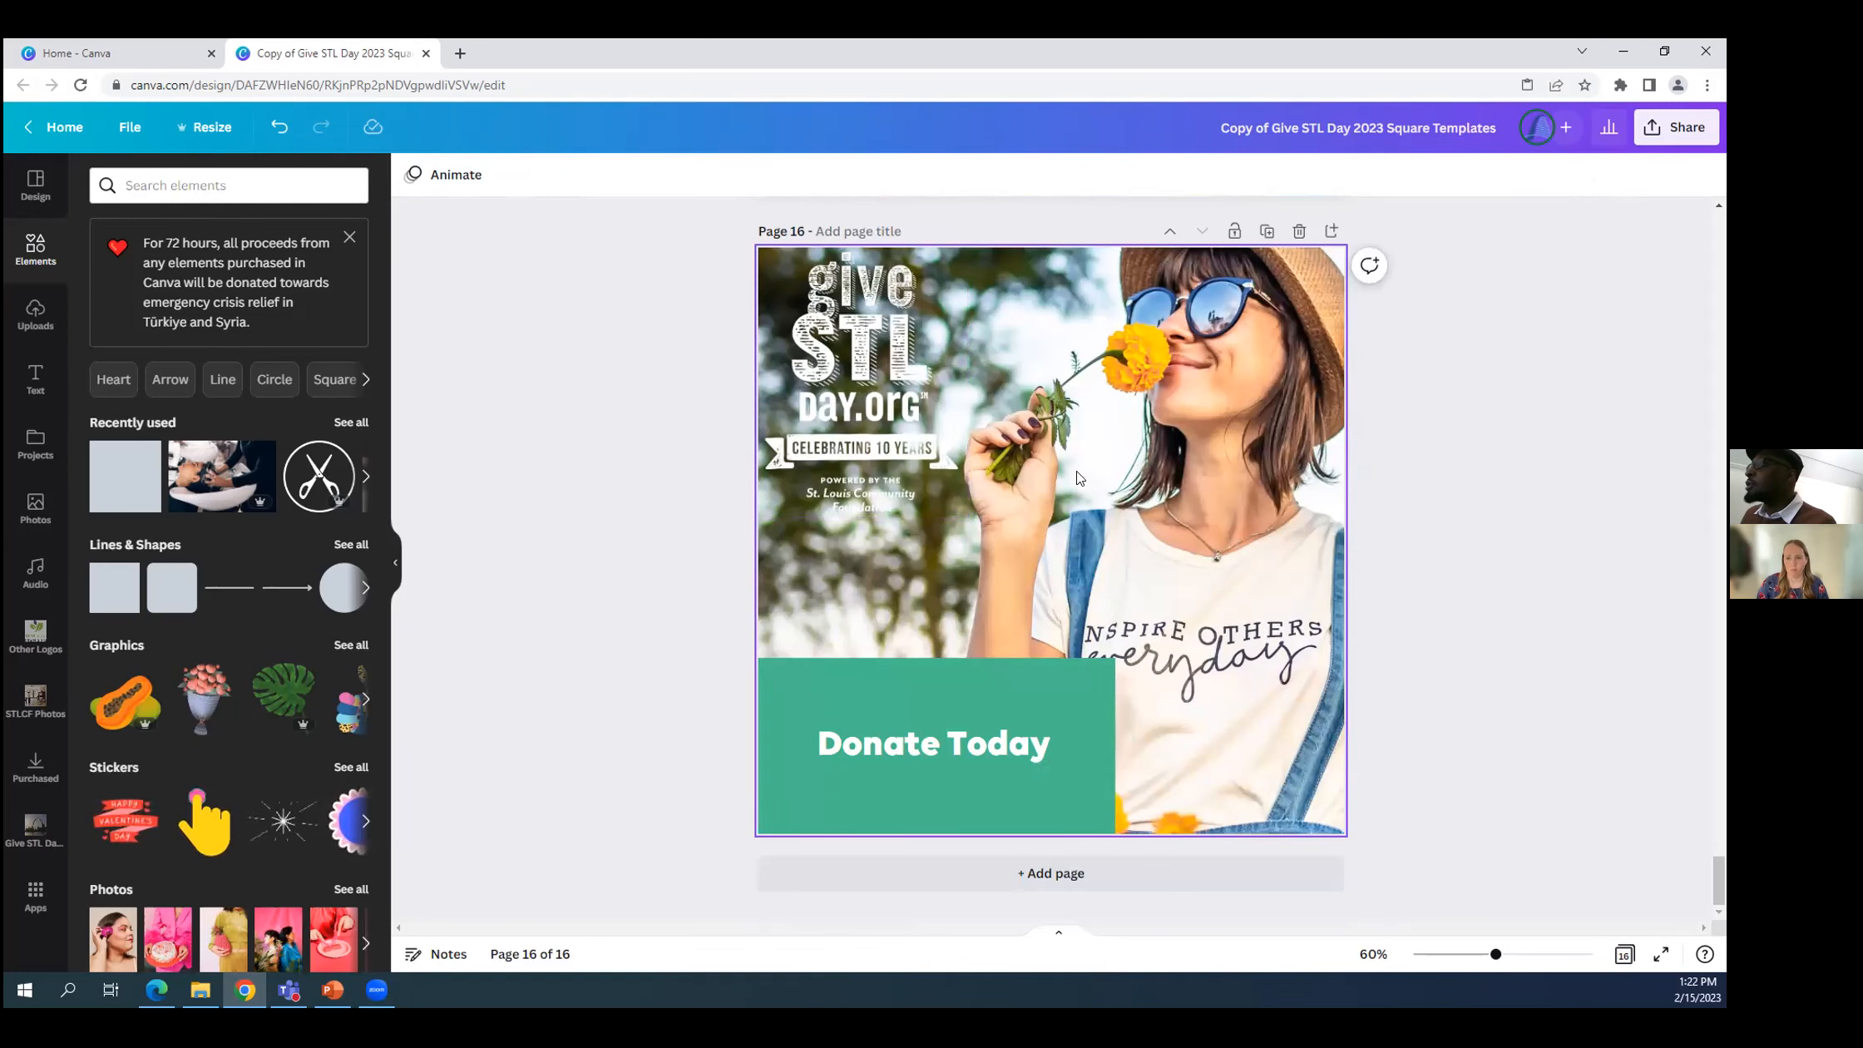
scroll(1209, 456, "up", 1)
scroll(1235, 380, "down", 1)
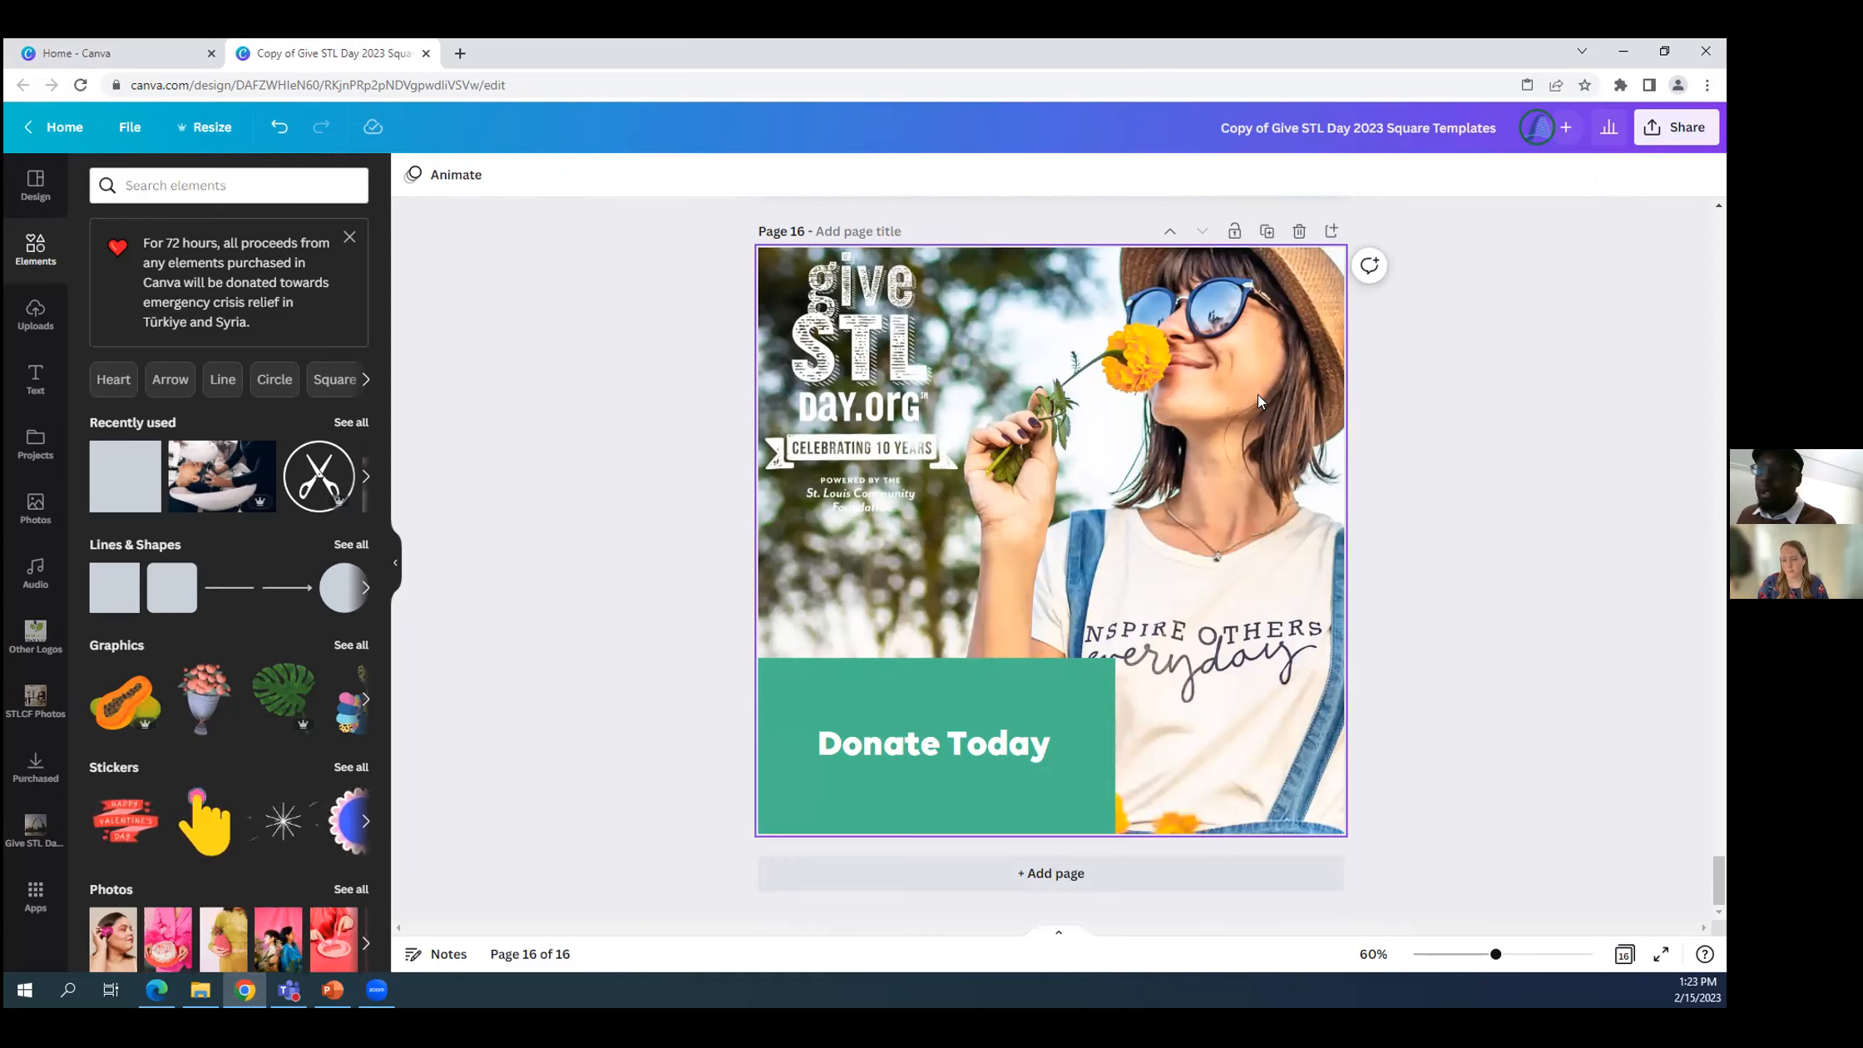
Detach the photo of the woman with the flower from the page 16 background and delete it.
left_click(1217, 356)
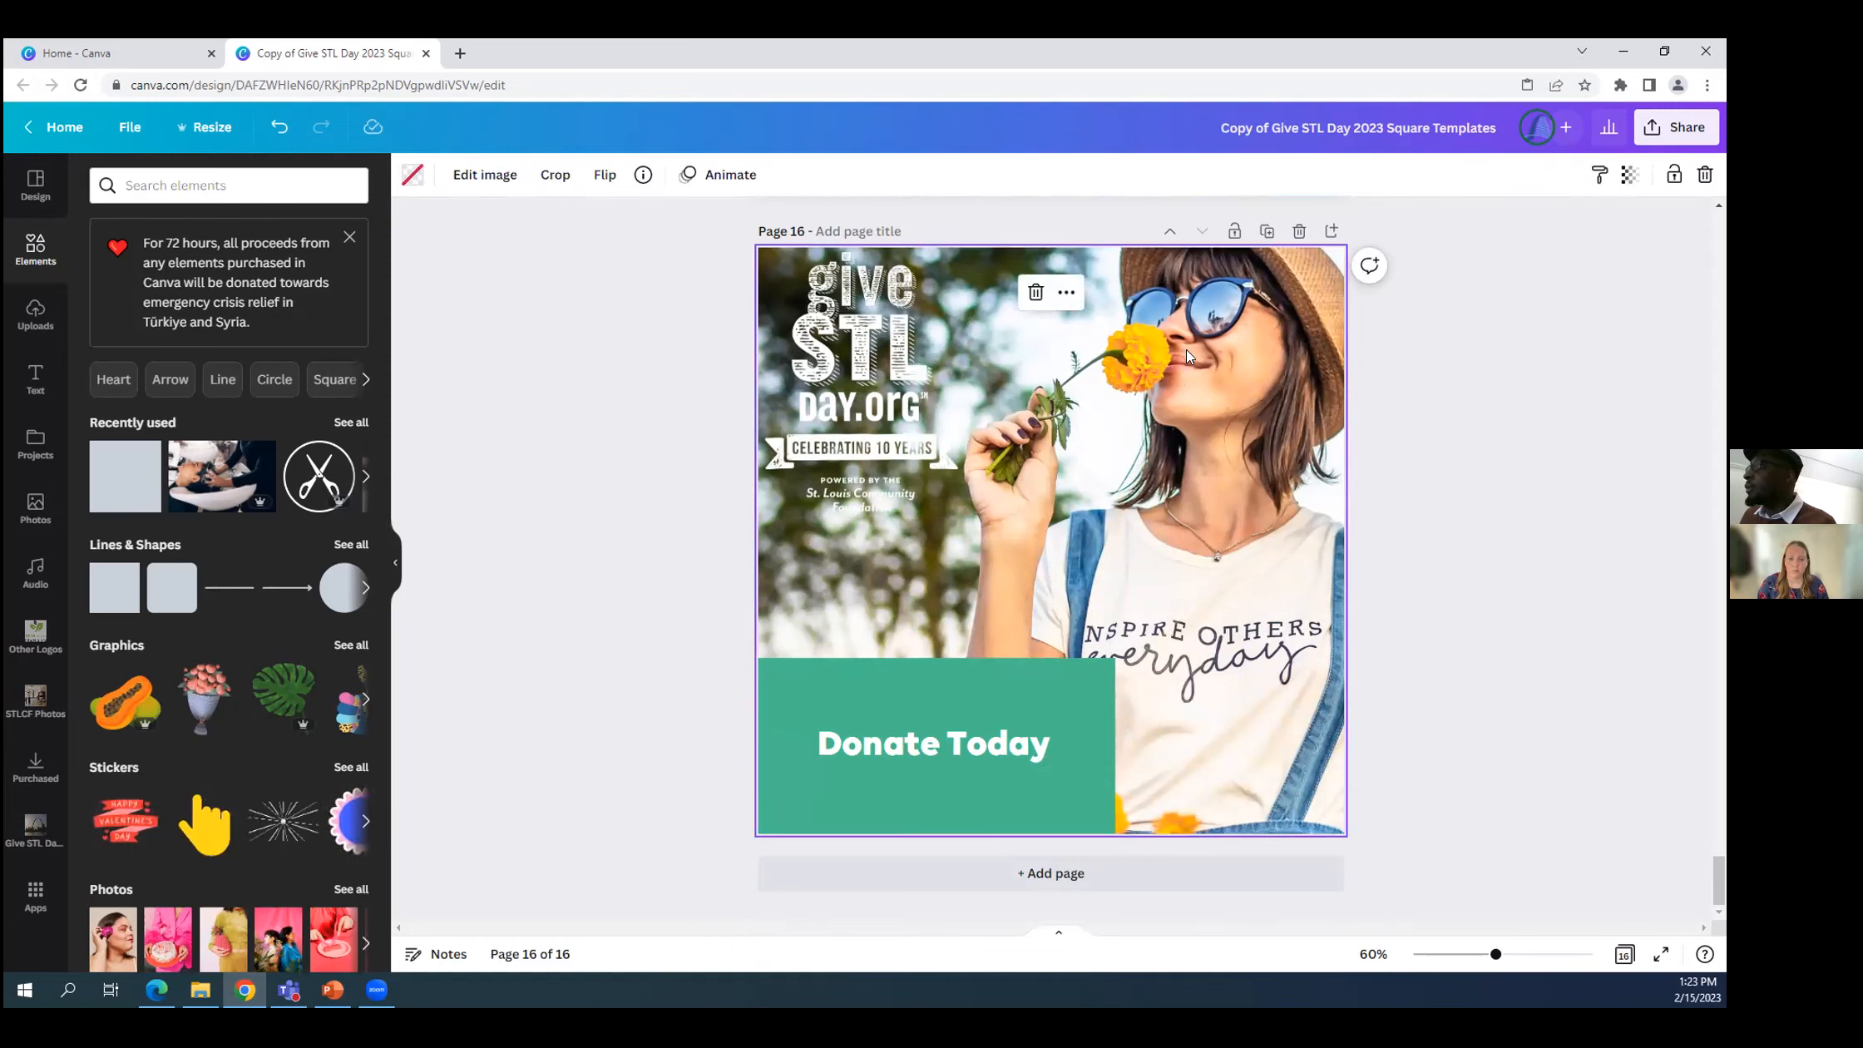
right_click(1092, 332)
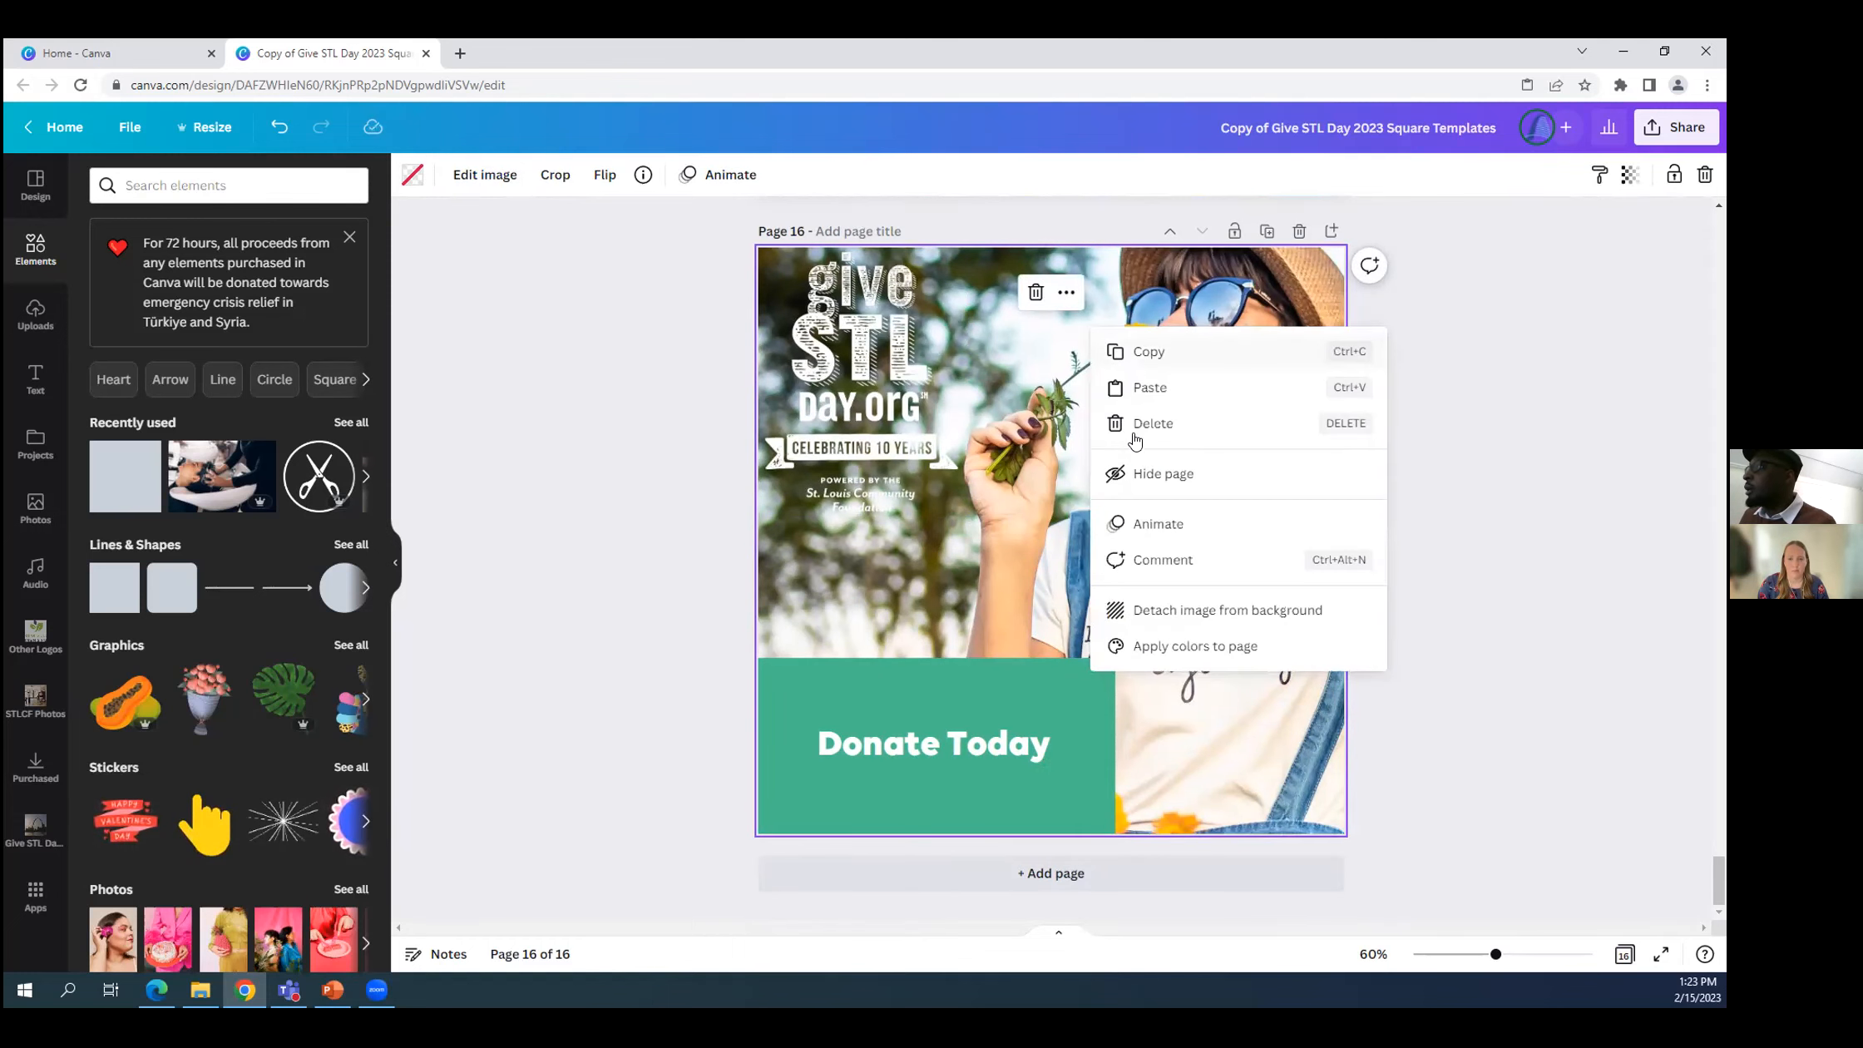
left_click(1186, 613)
left_click_drag(1118, 545, 1240, 595)
key("Delete")
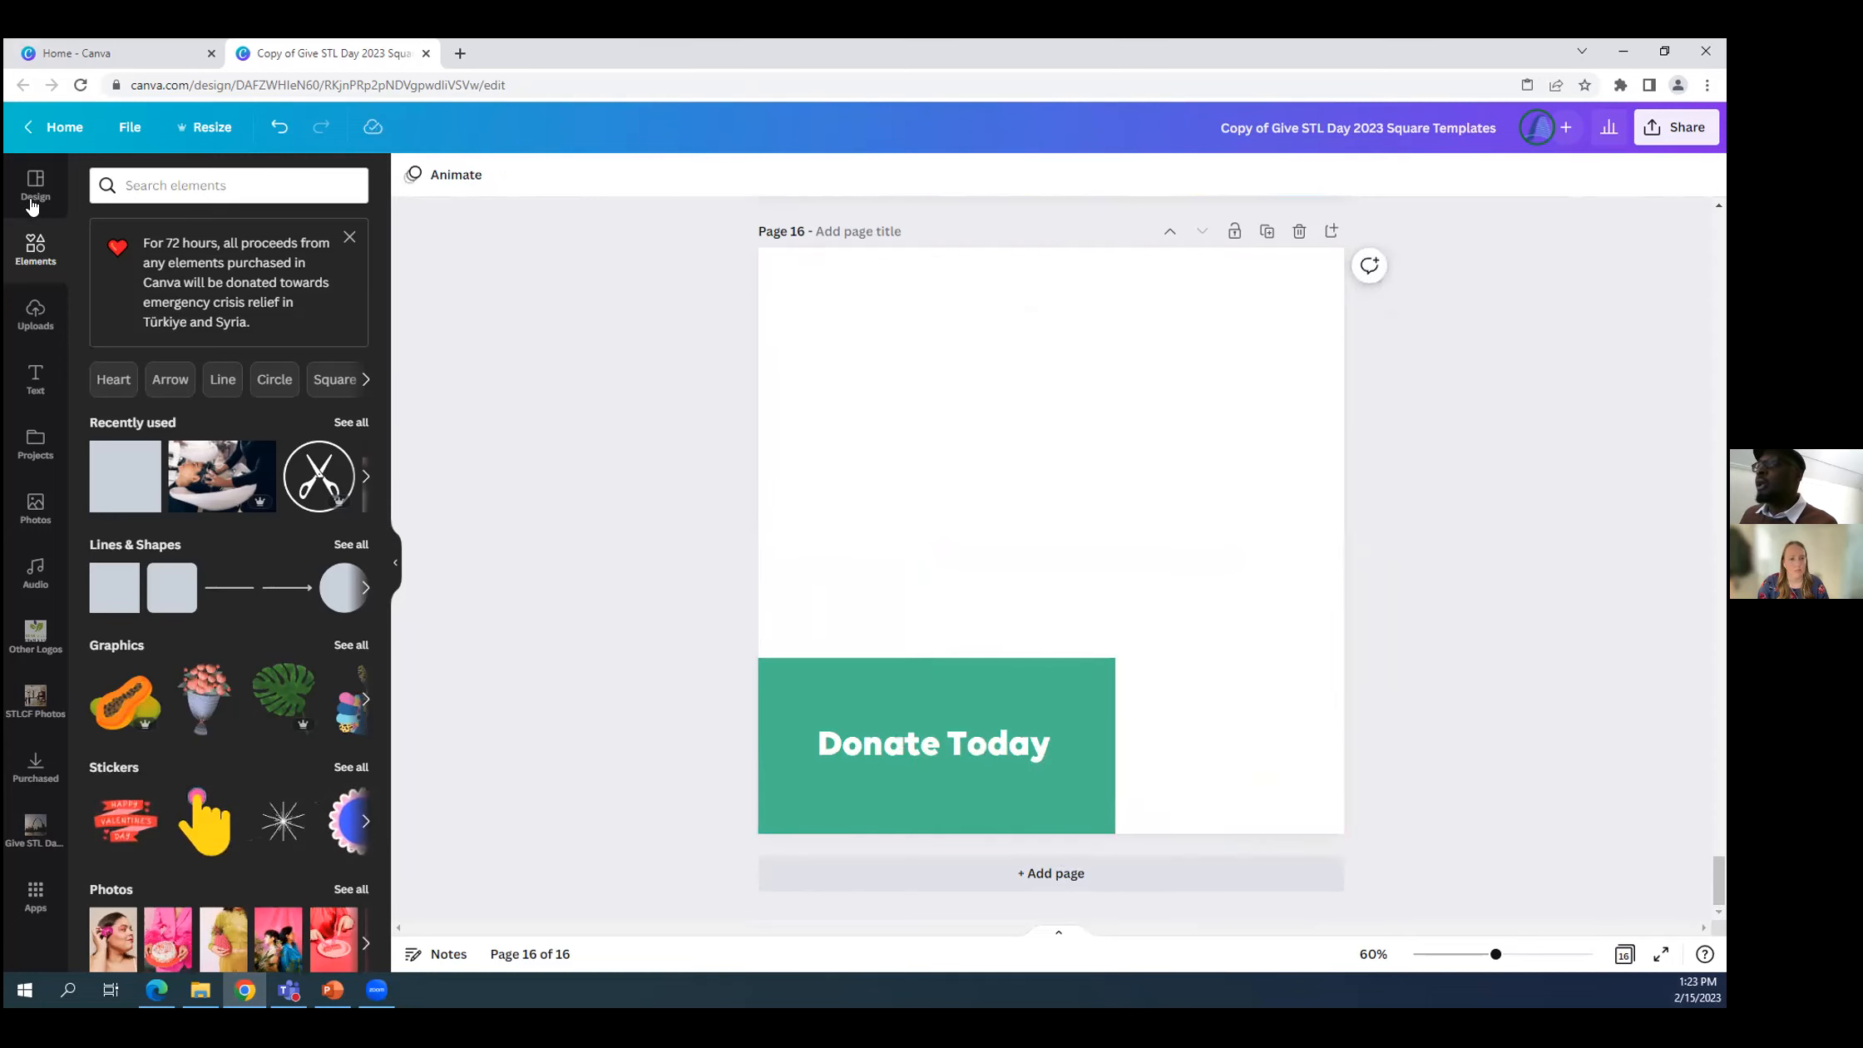
Dismiss the donation notice, search the elements for "community" and show only photos.
left_click(348, 238)
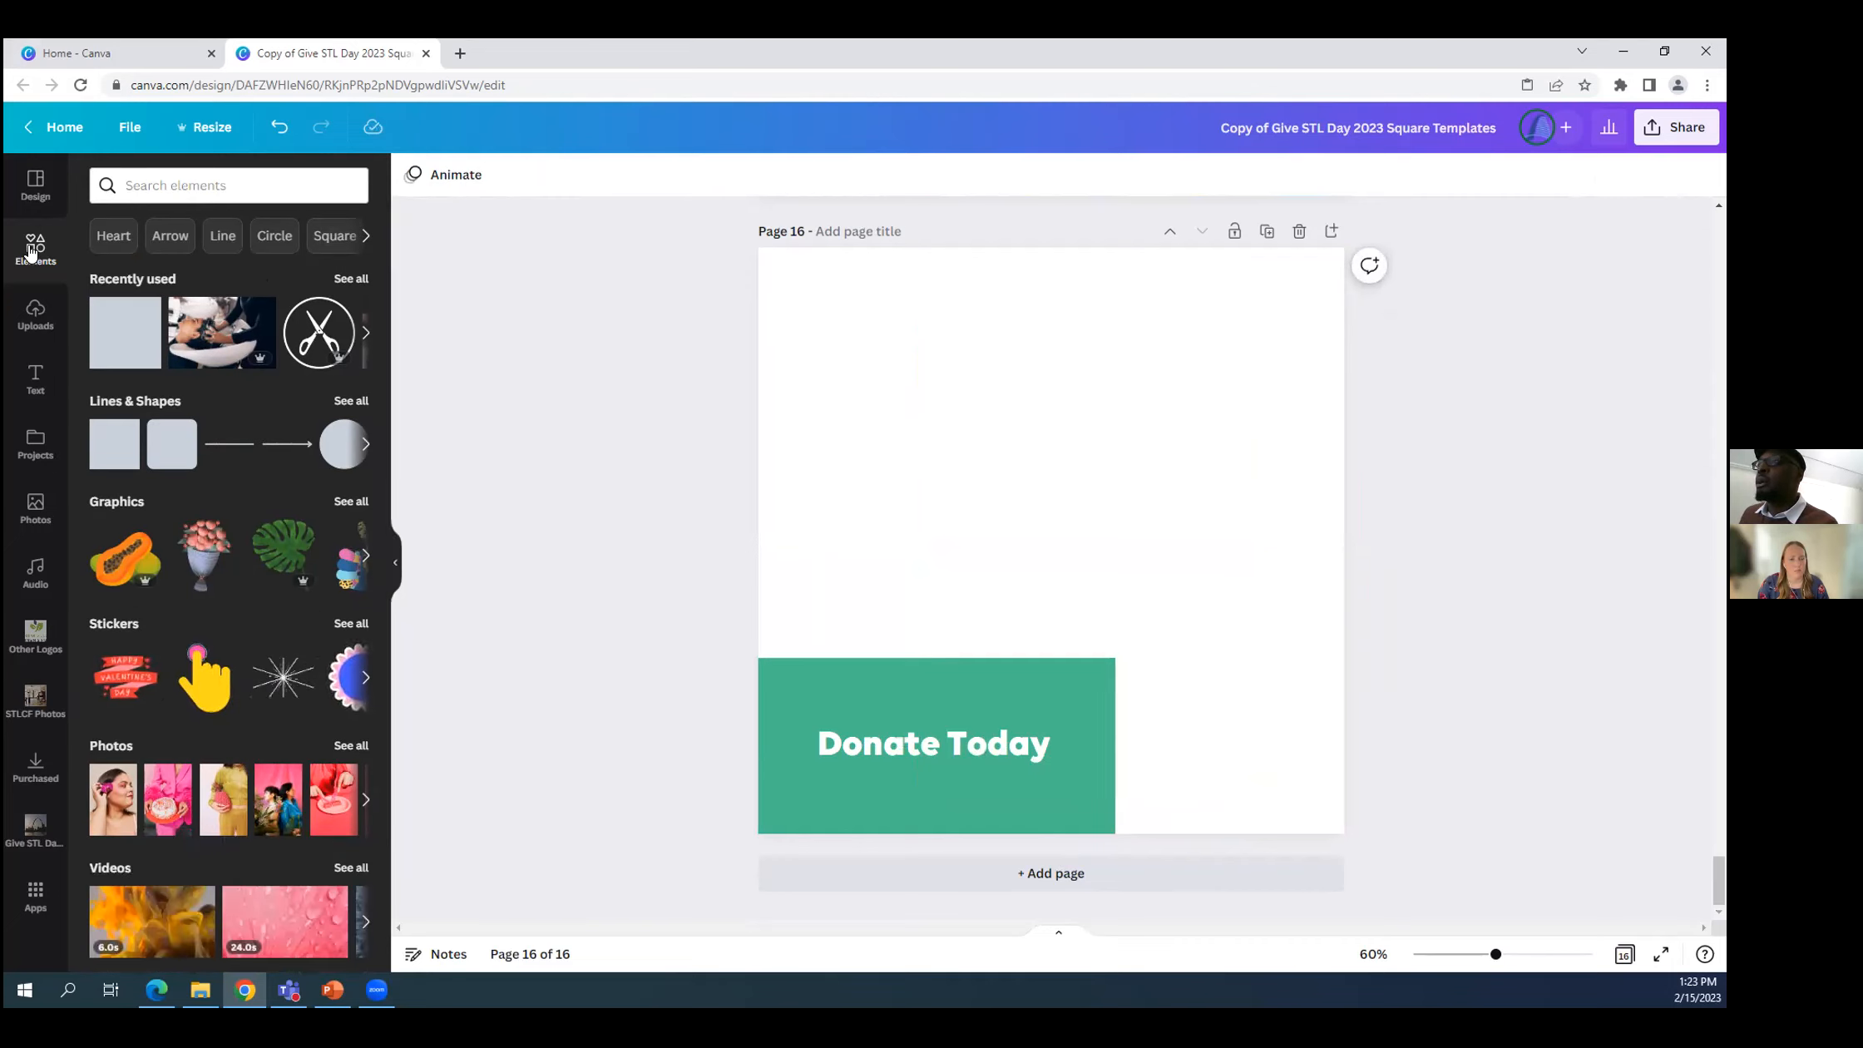
left_click(255, 184)
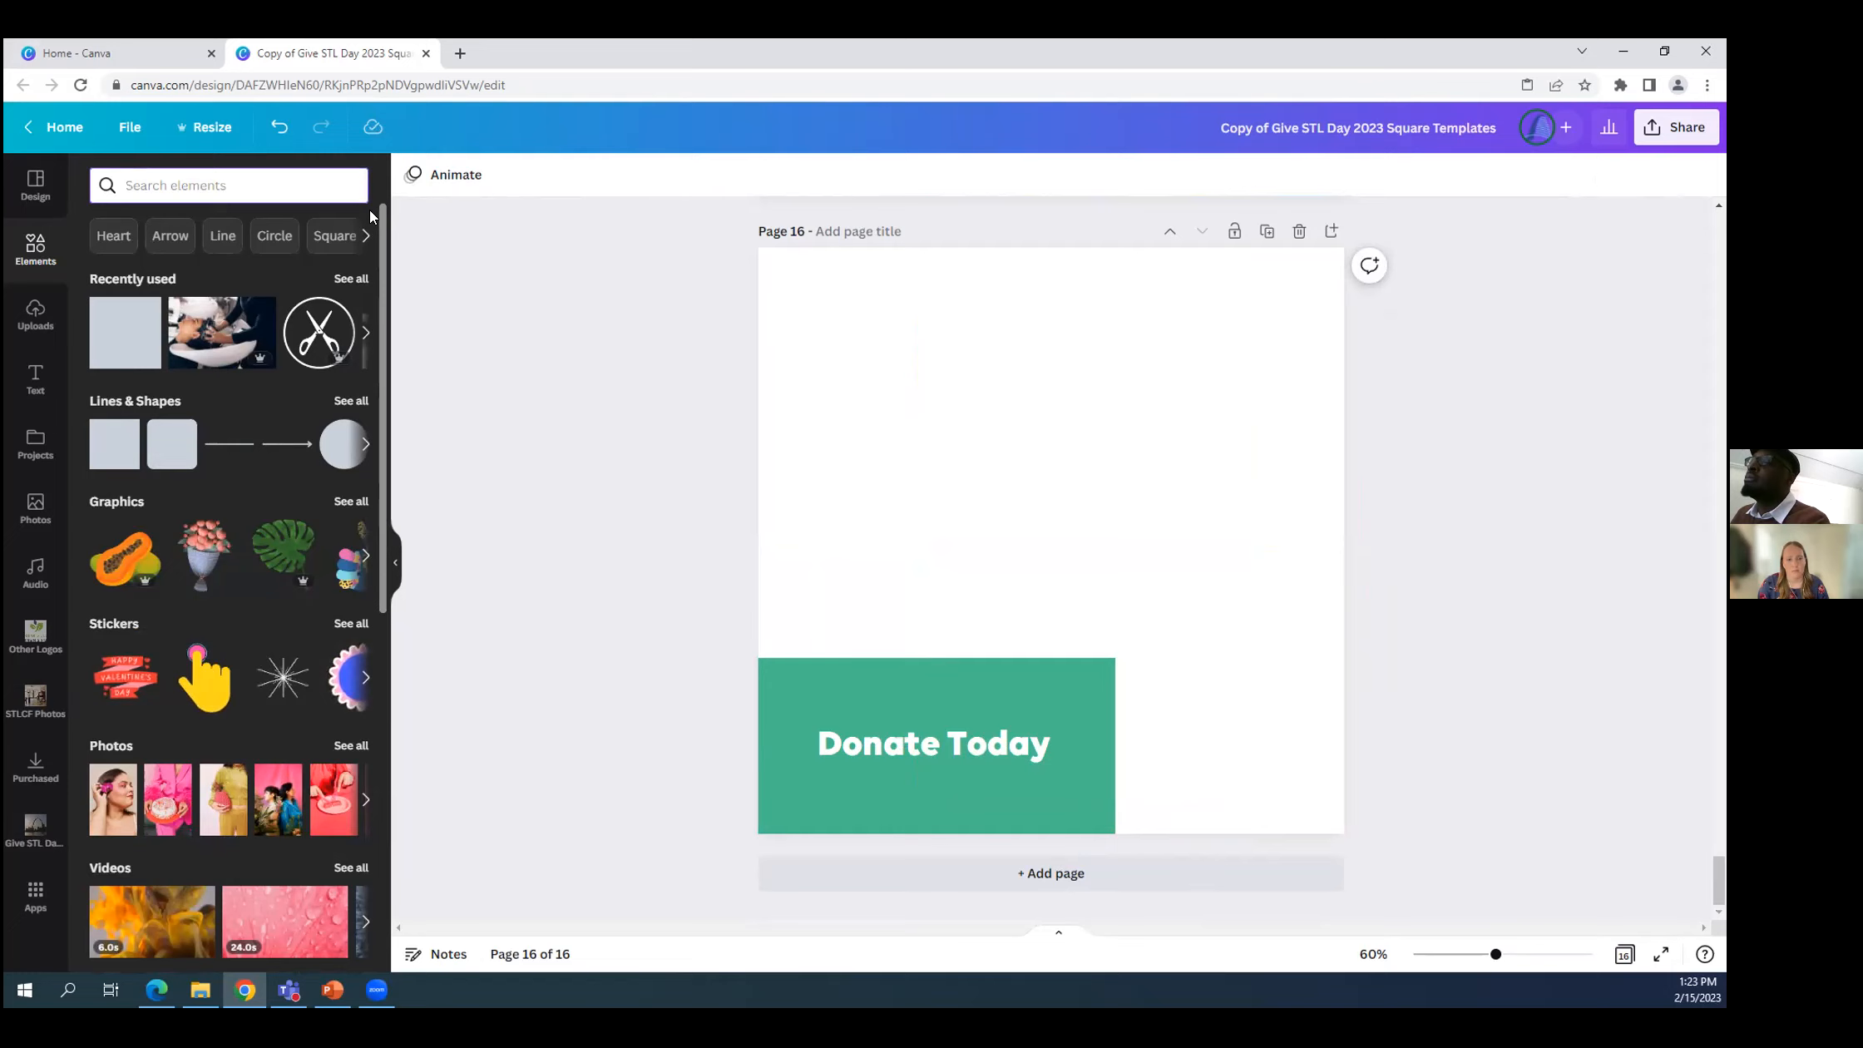
type("comm")
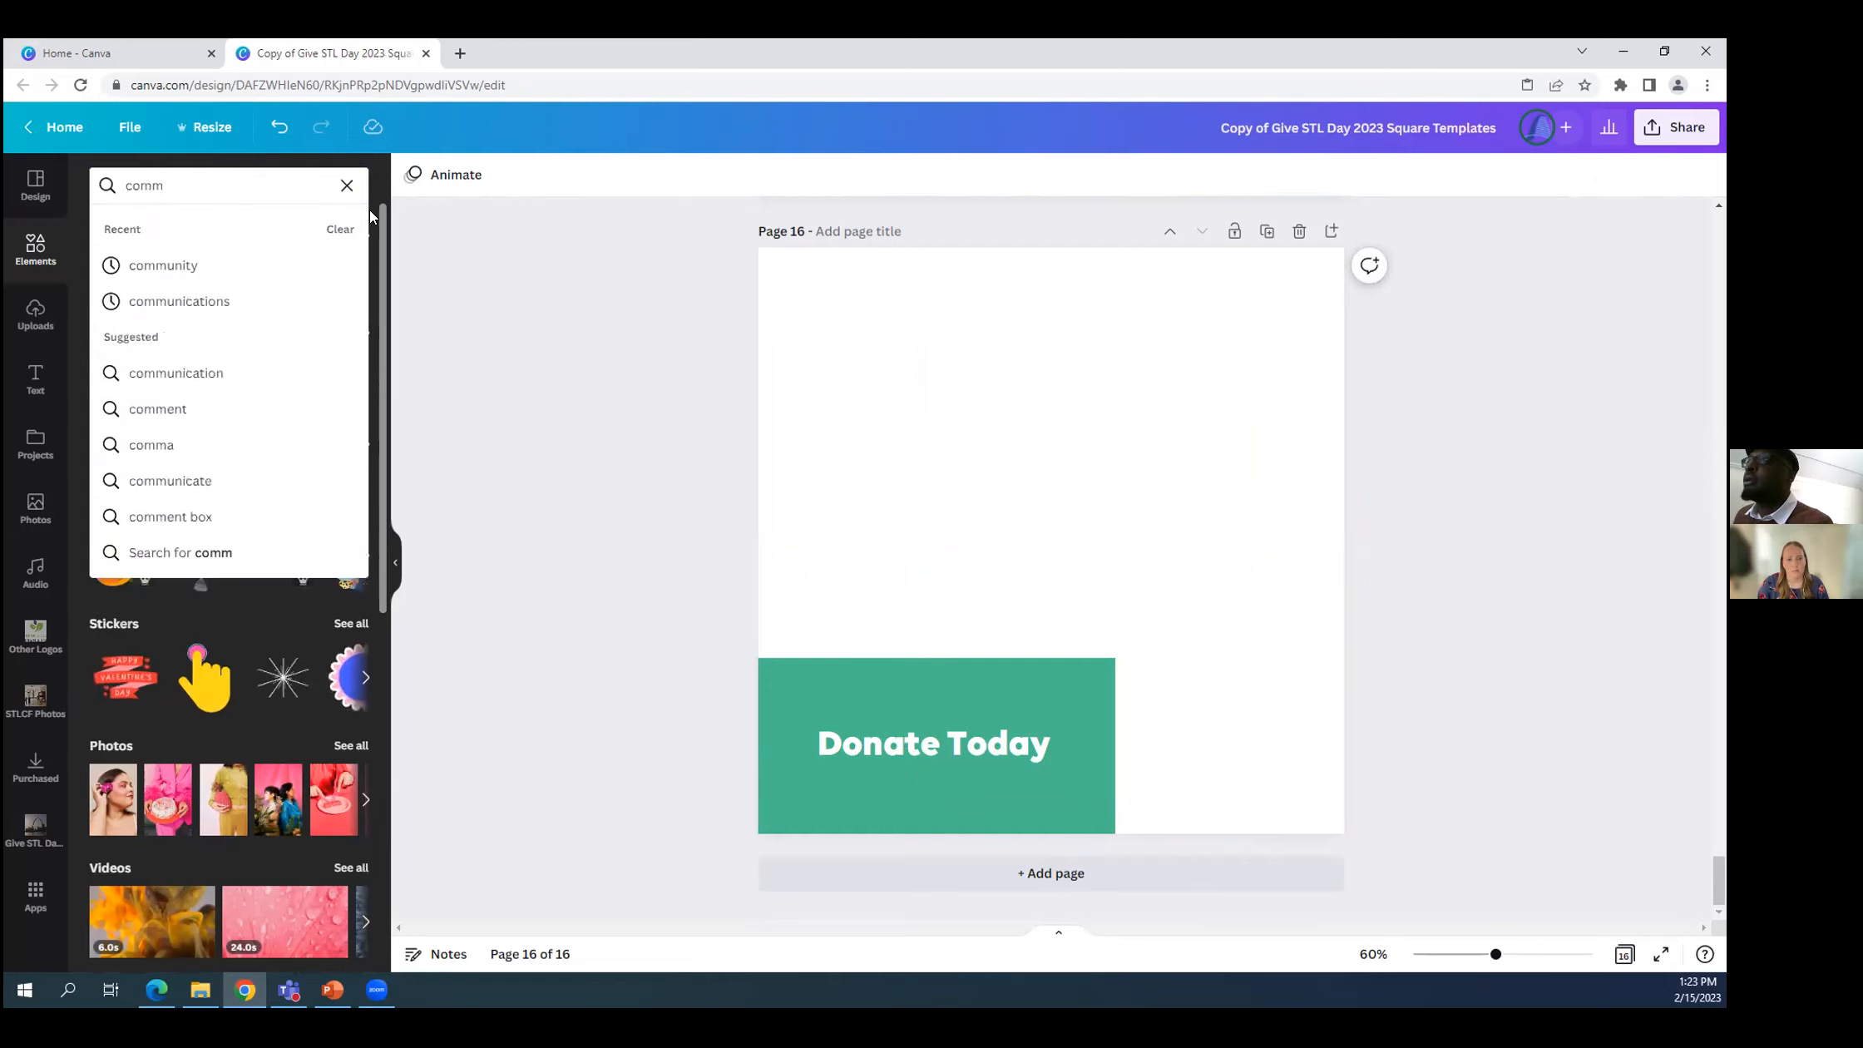
left_click(202, 267)
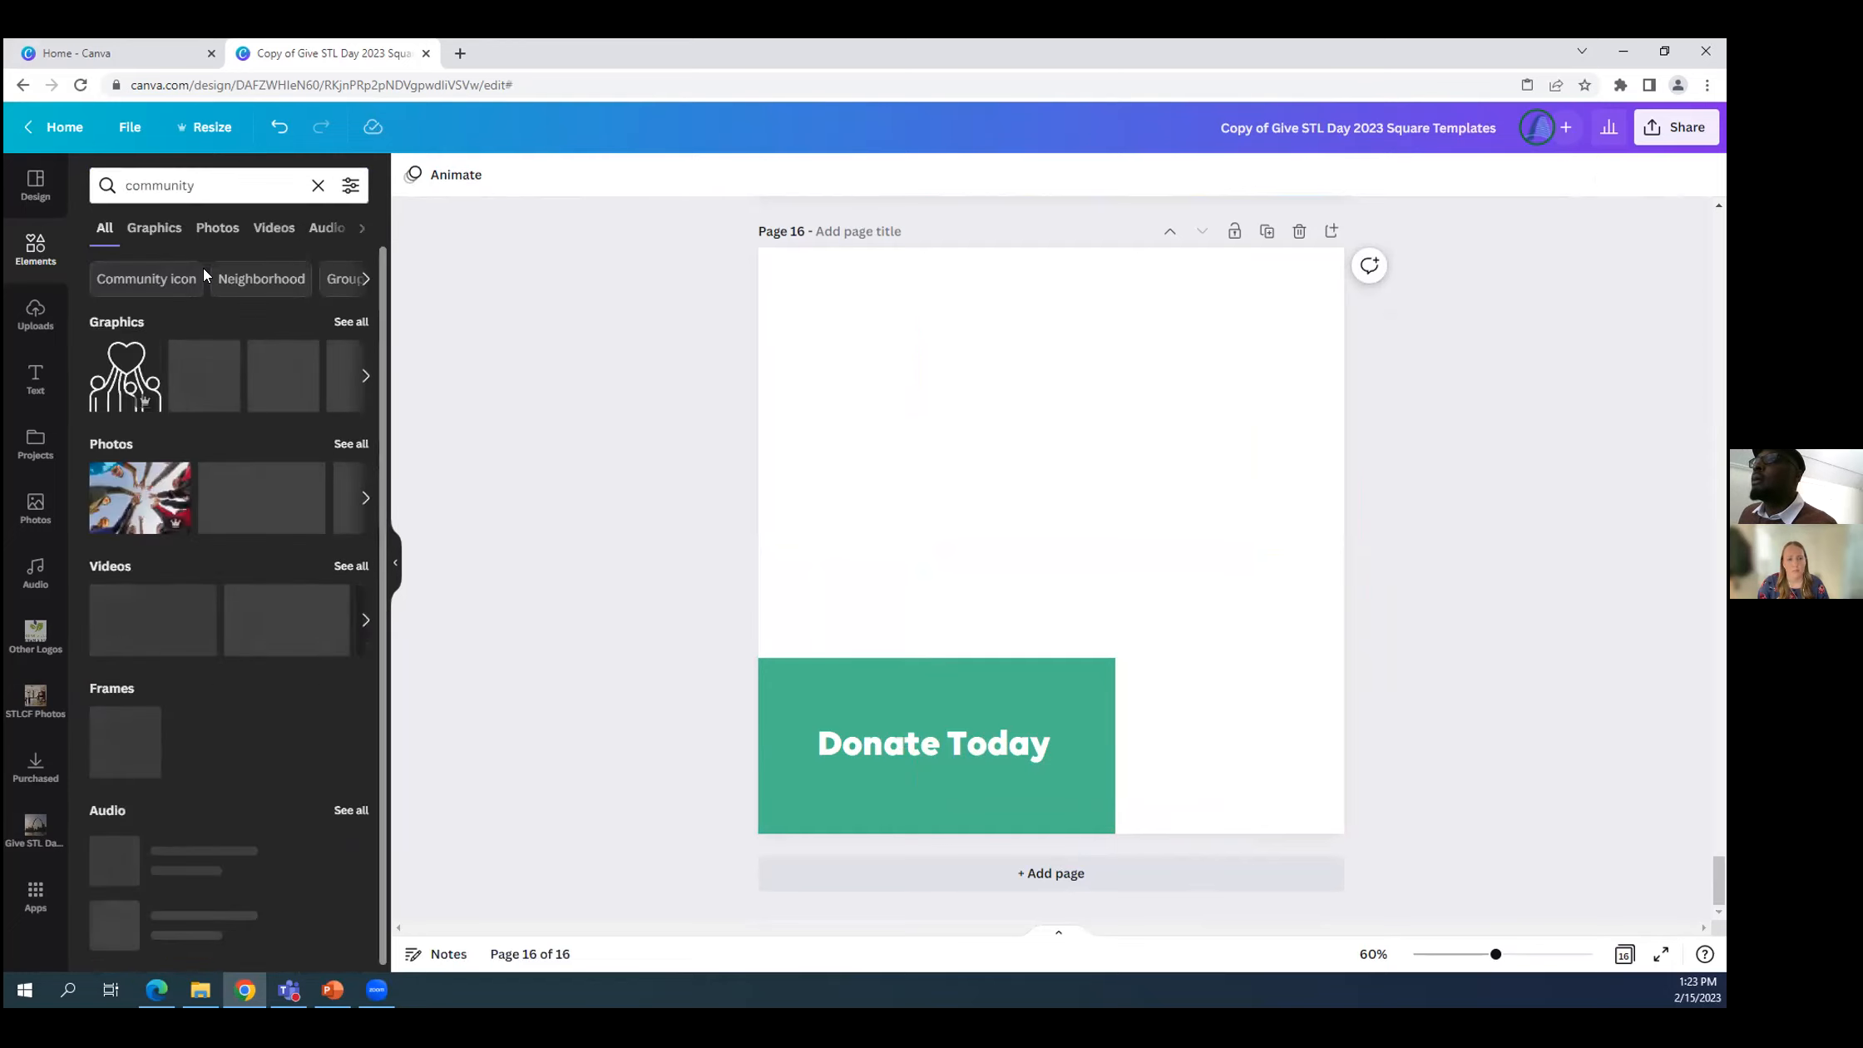
left_click(217, 229)
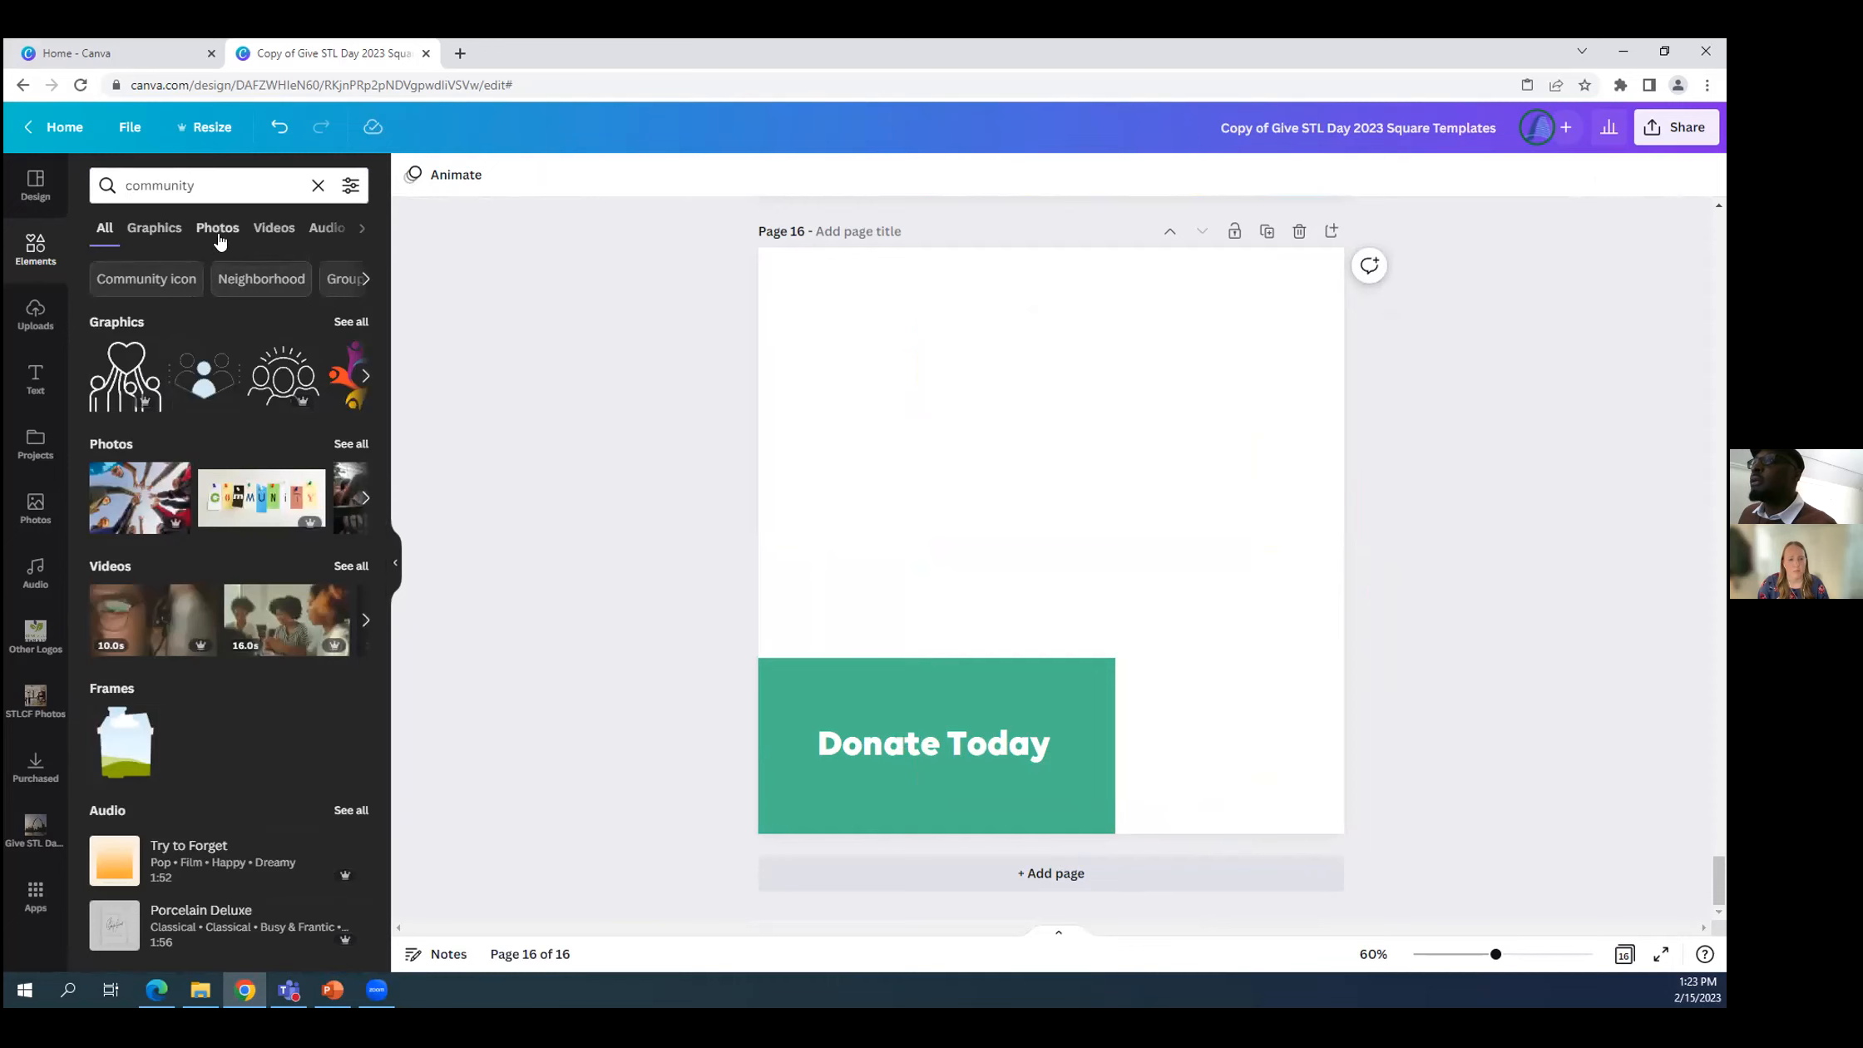
scroll(249, 516, "down", 5)
scroll(233, 433, "up", 5)
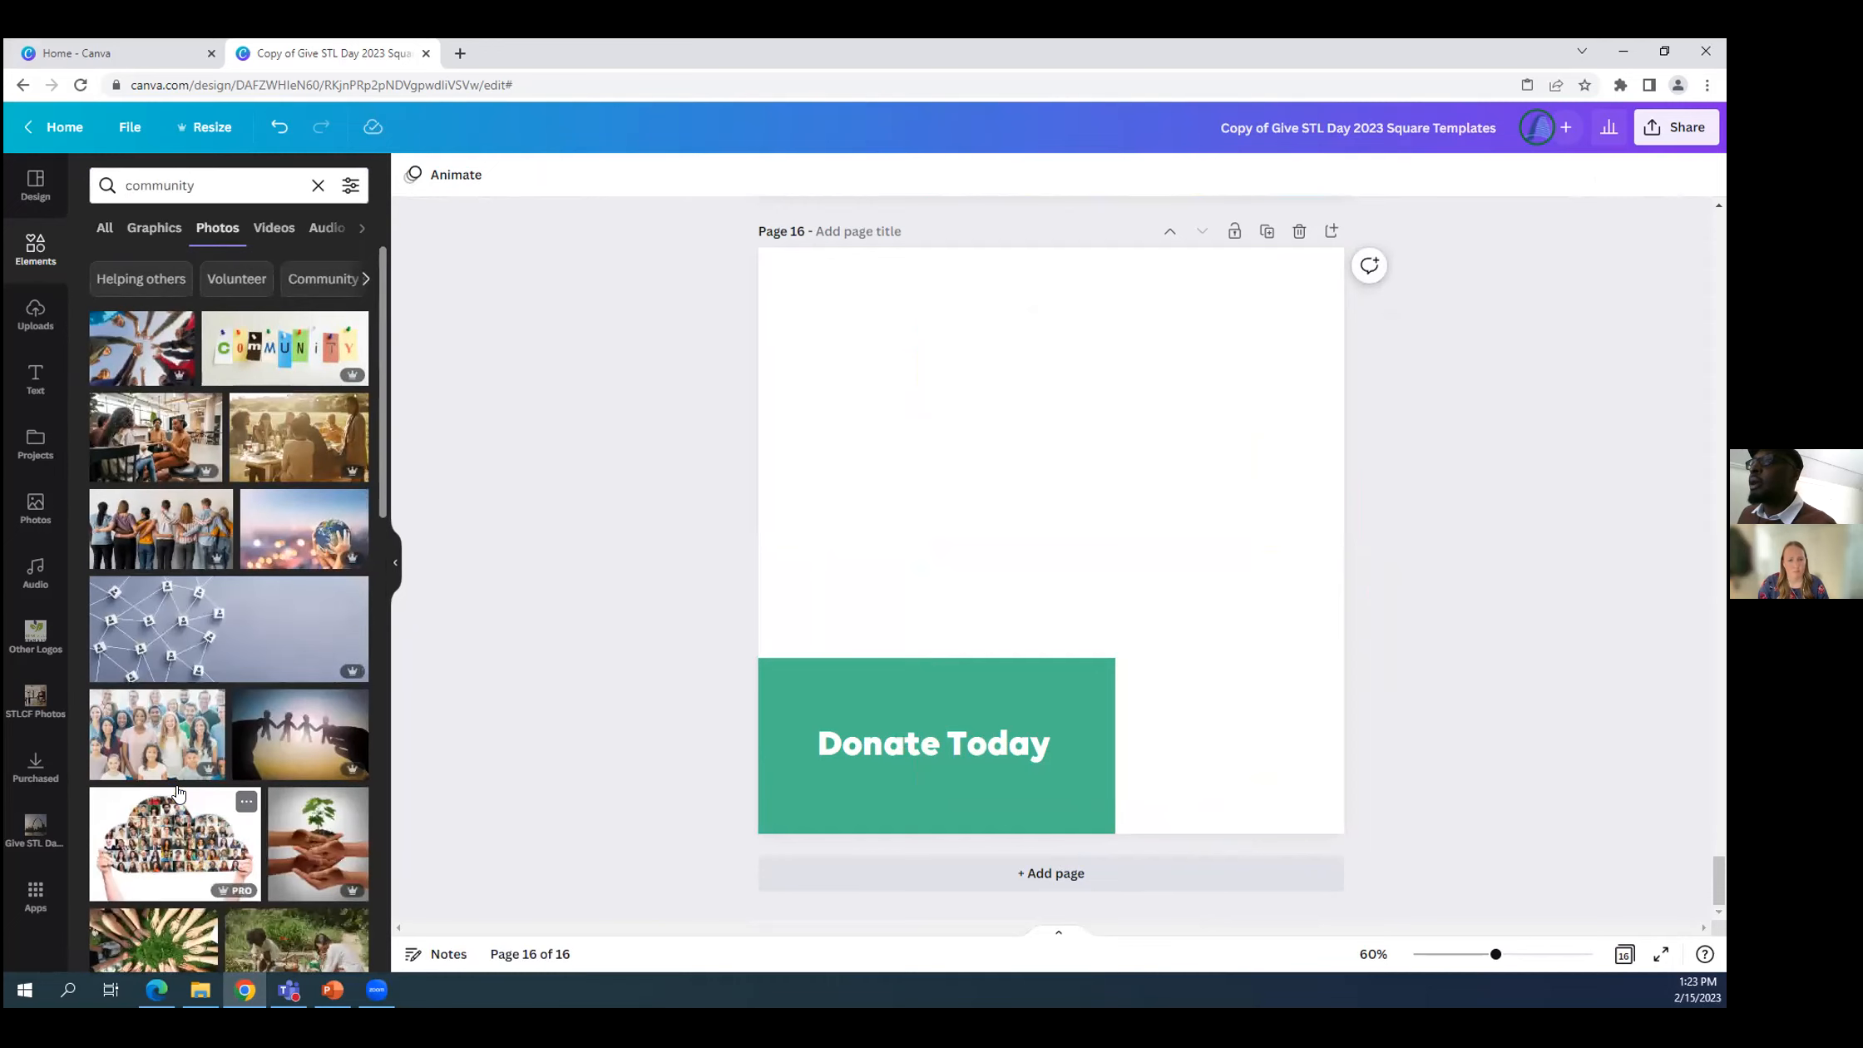
Add the photo of people reaching their hands into a circle and stretch it to page 16's full width and top edge.
left_click(138, 342)
mouse_move(1073, 533)
left_mouse_down()
mouse_move(1067, 494)
mouse_move(1050, 509)
mouse_move(1142, 540)
mouse_move(1071, 525)
mouse_move(1071, 540)
left_mouse_up()
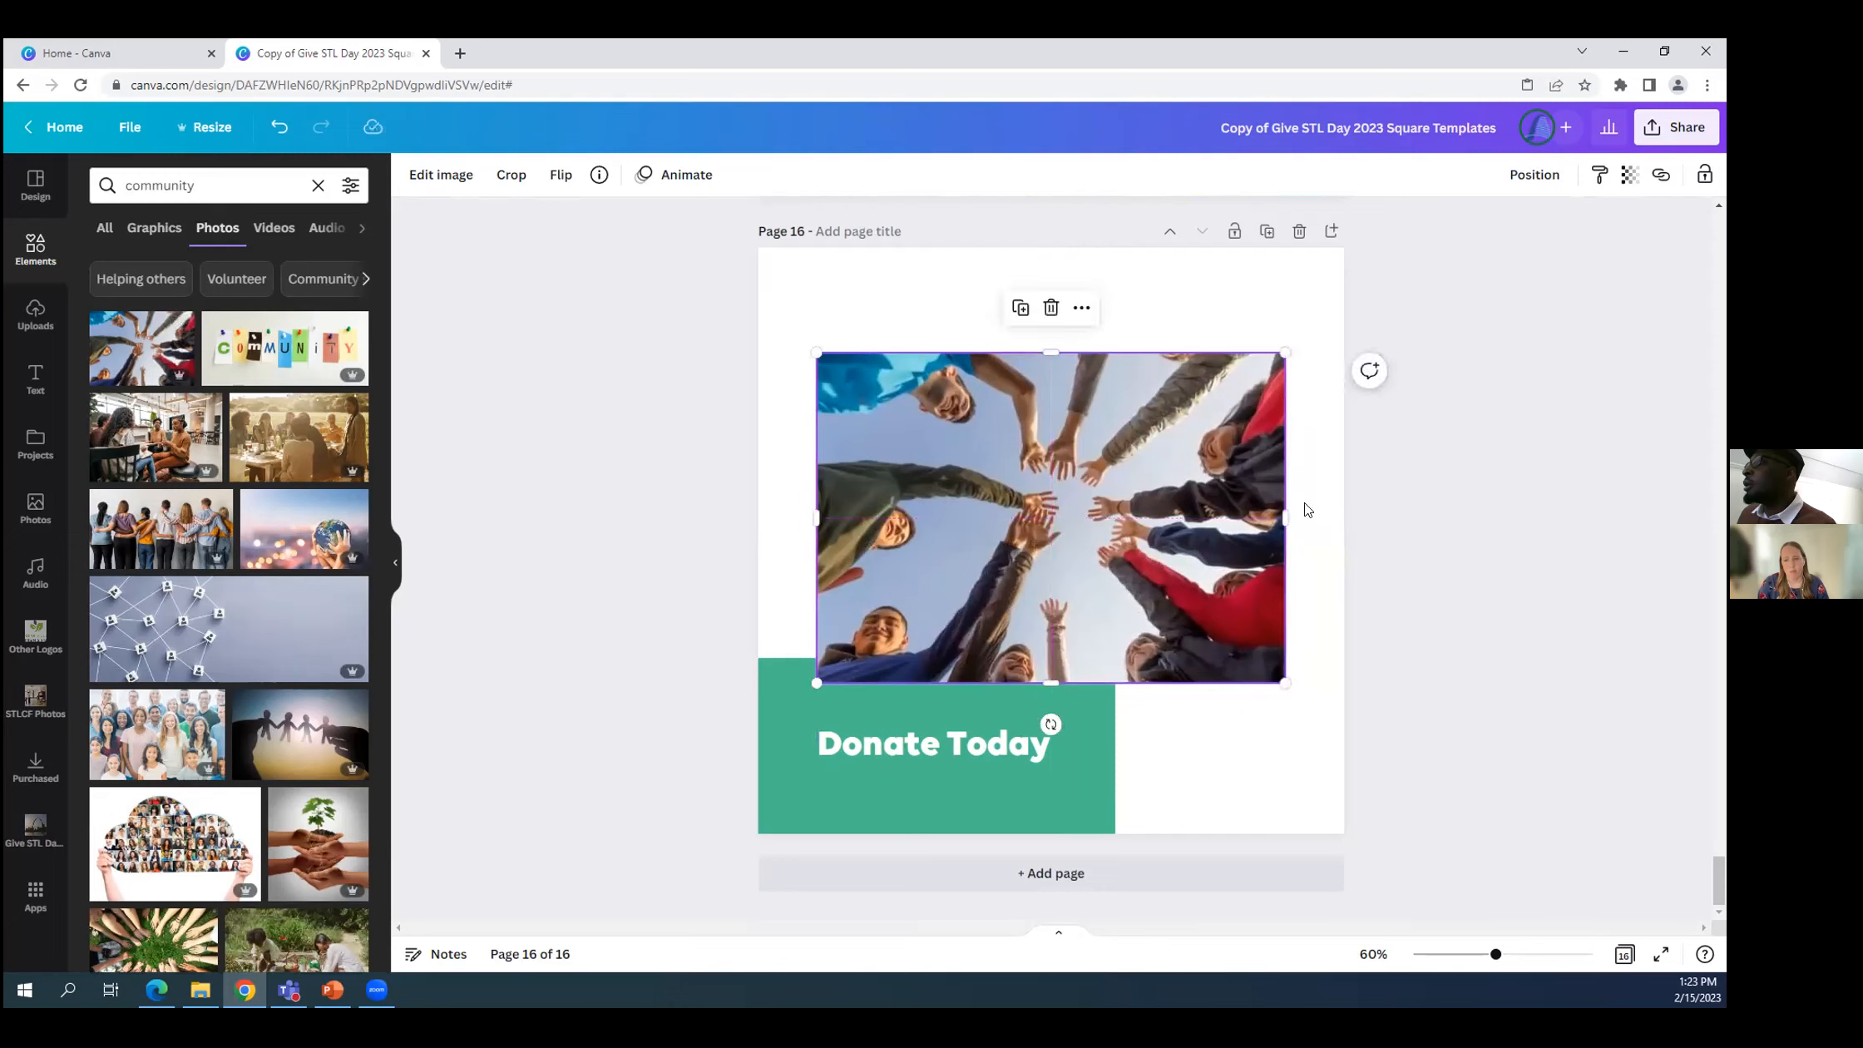
left_click_drag(1279, 516, 1340, 525)
left_click_drag(1080, 346, 1098, 240)
left_click_drag(817, 459, 758, 459)
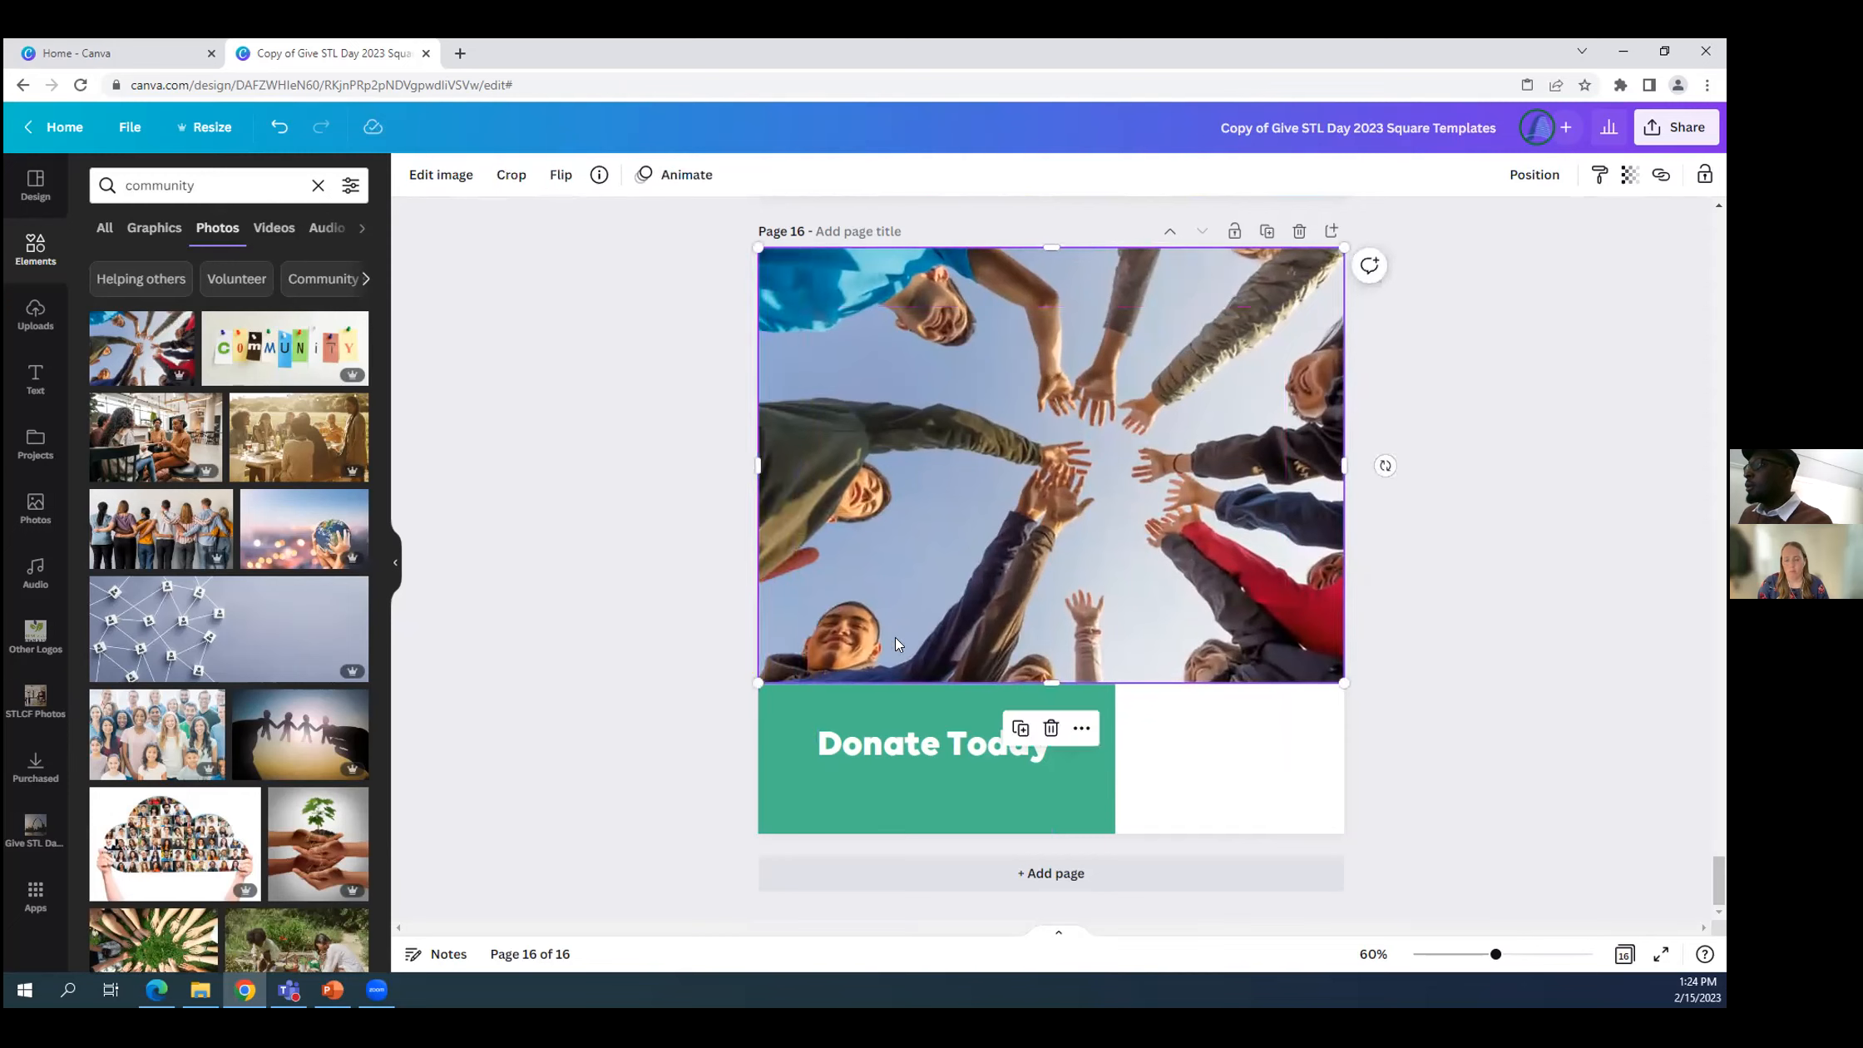
left_click_drag(1039, 681, 1081, 716)
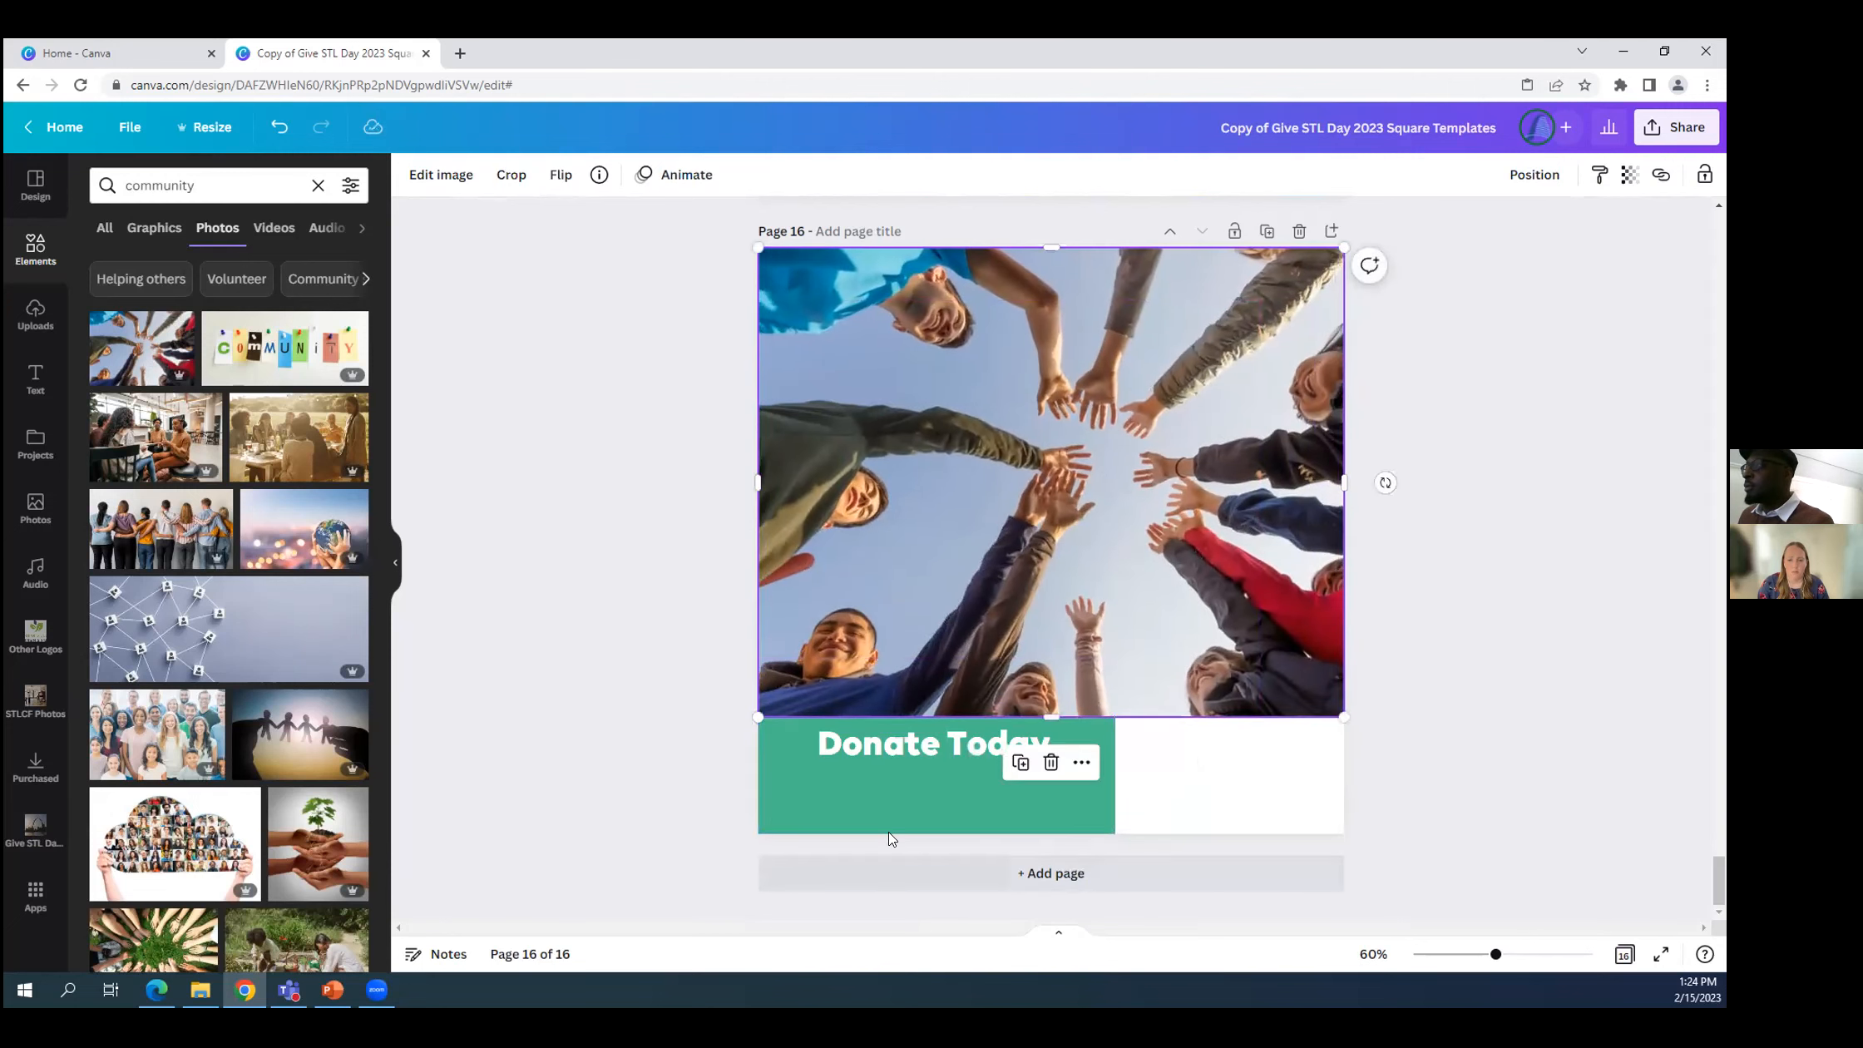
Bring the green "Donate Today" rectangle to the front of the hands photo.
left_click(808, 772)
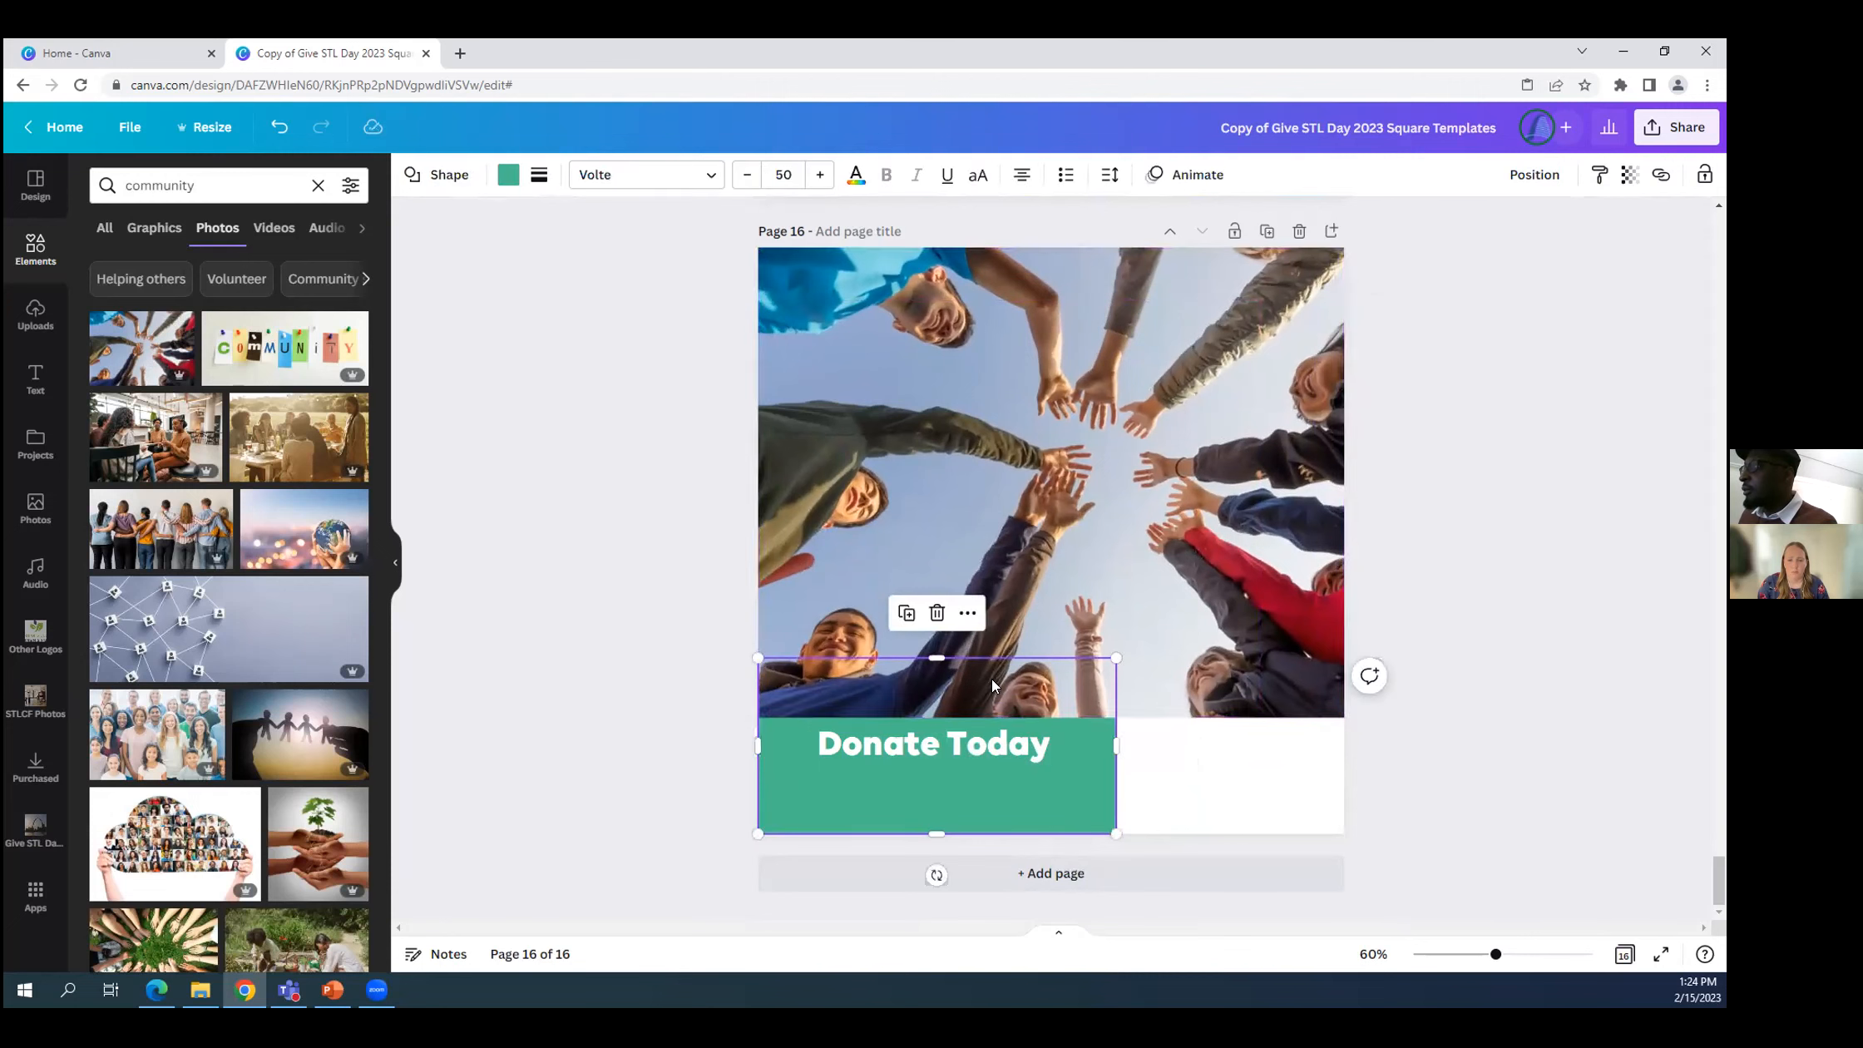
left_click(967, 615)
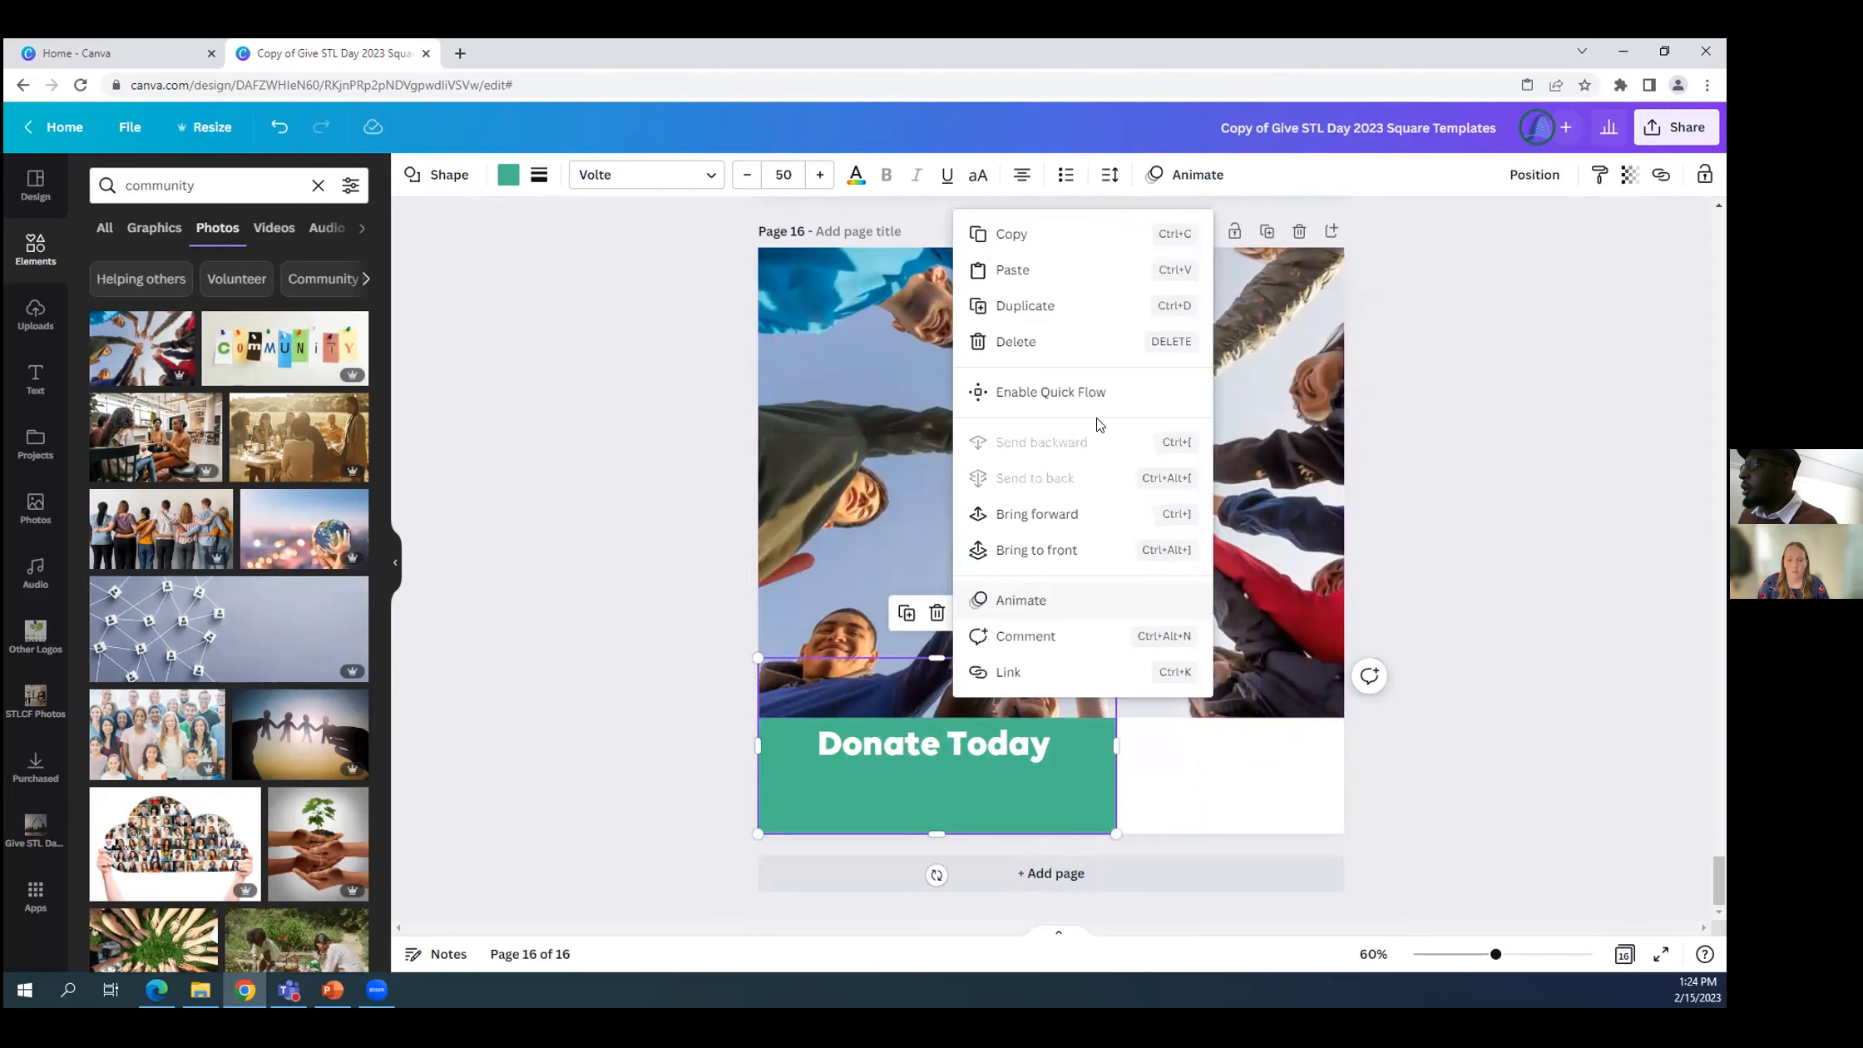
left_click(990, 548)
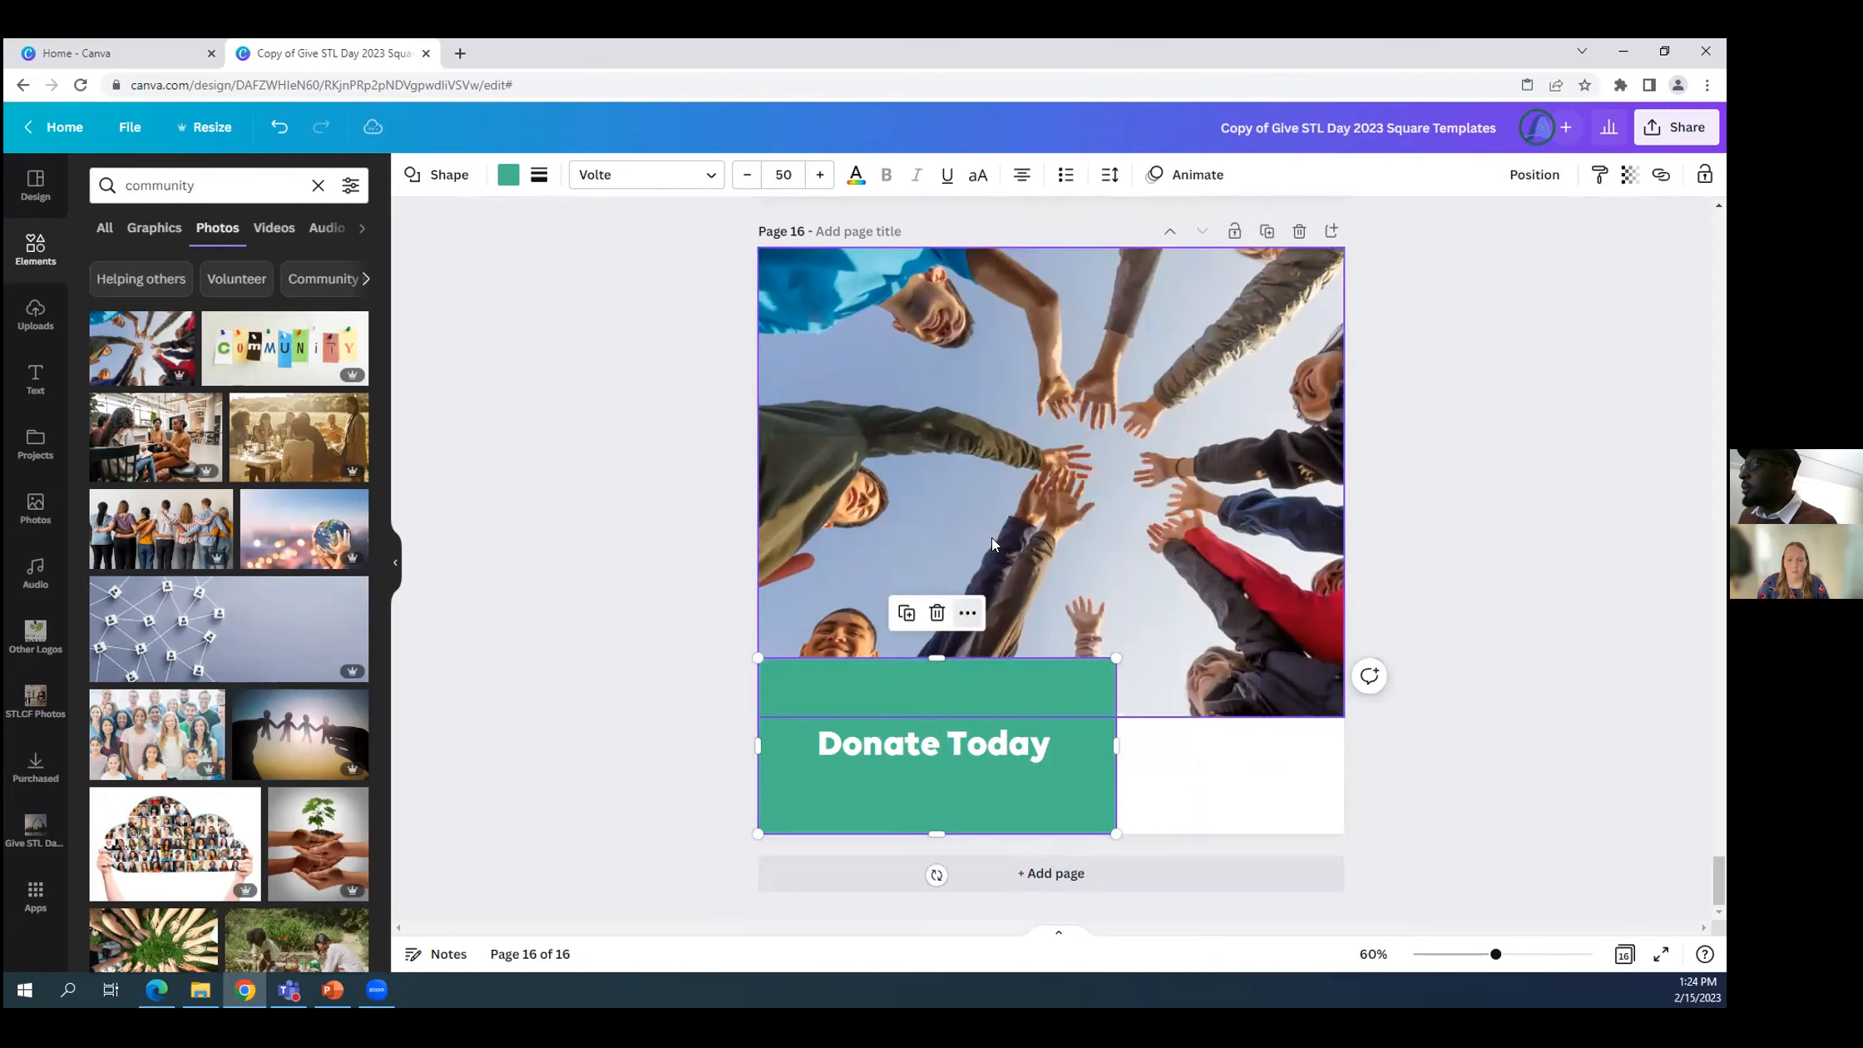
left_click(660, 687)
Extend the hands photo to the page's bottom edge so it fills page 16 behind the logo and green rectangle.
left_click(1163, 644)
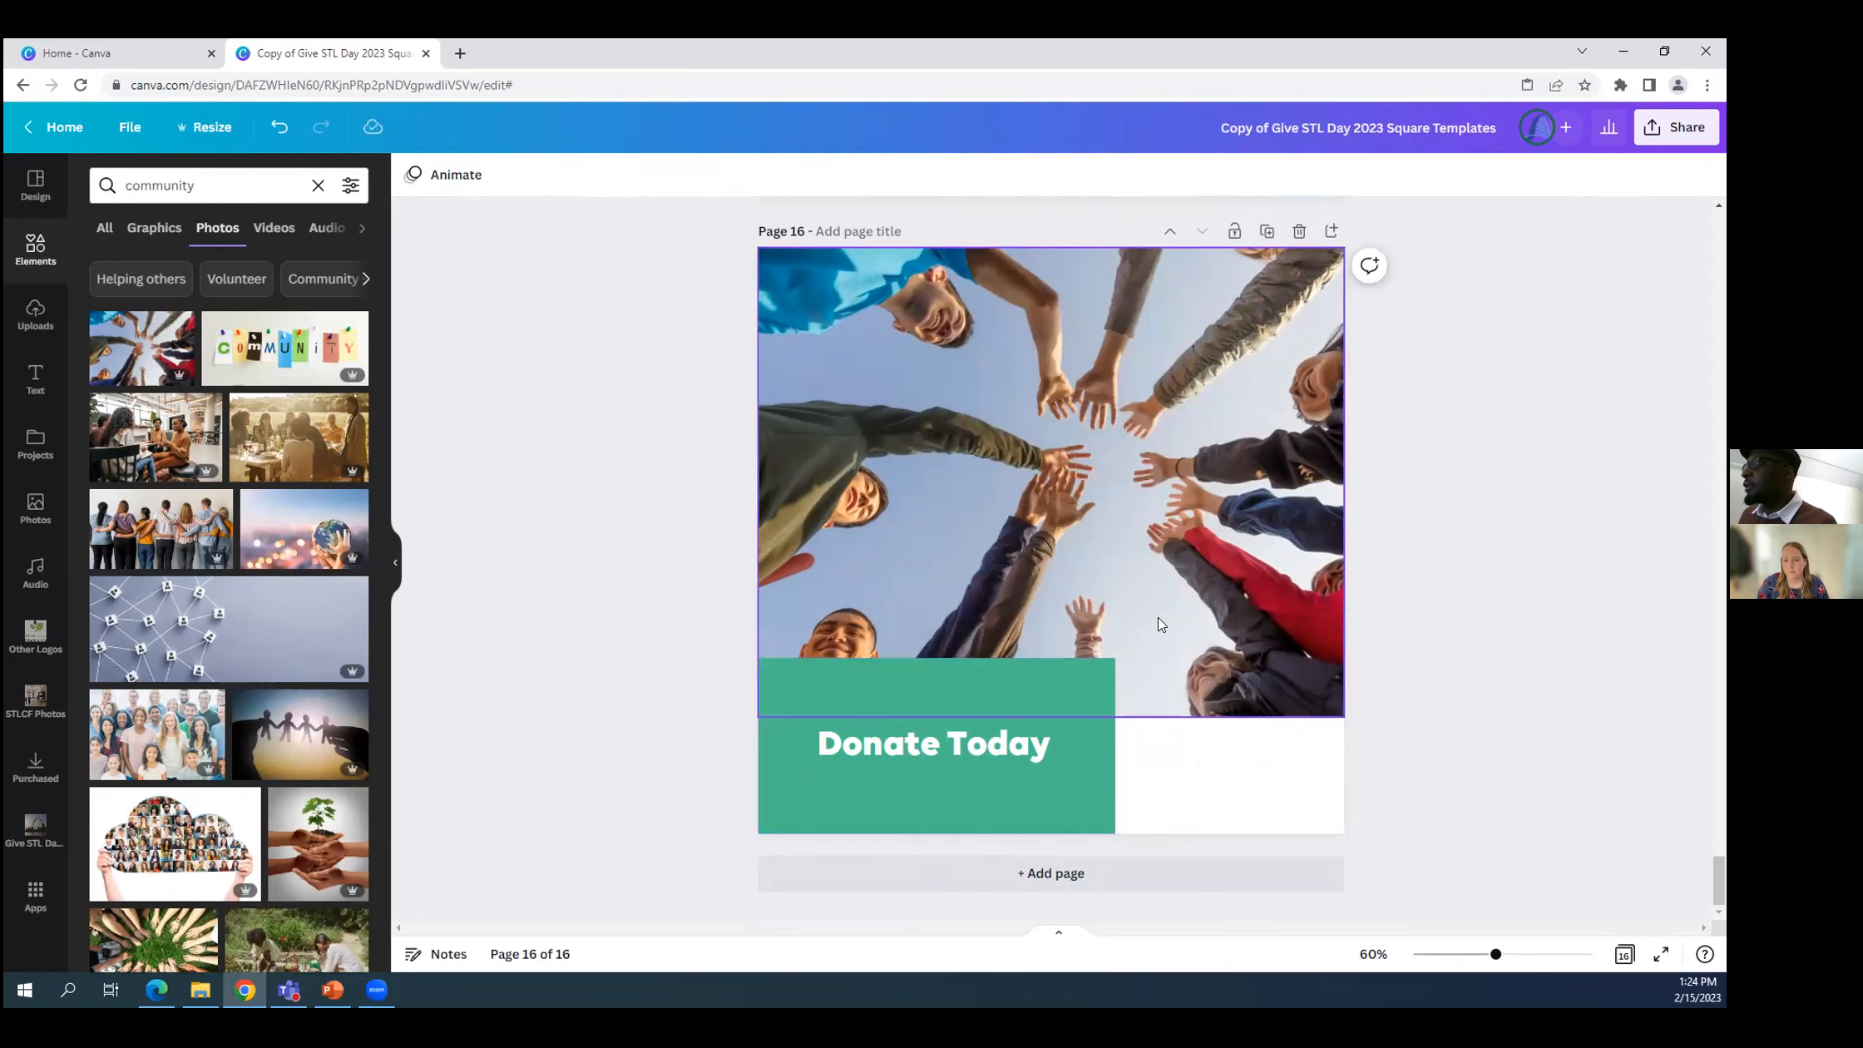
left_click(1162, 624)
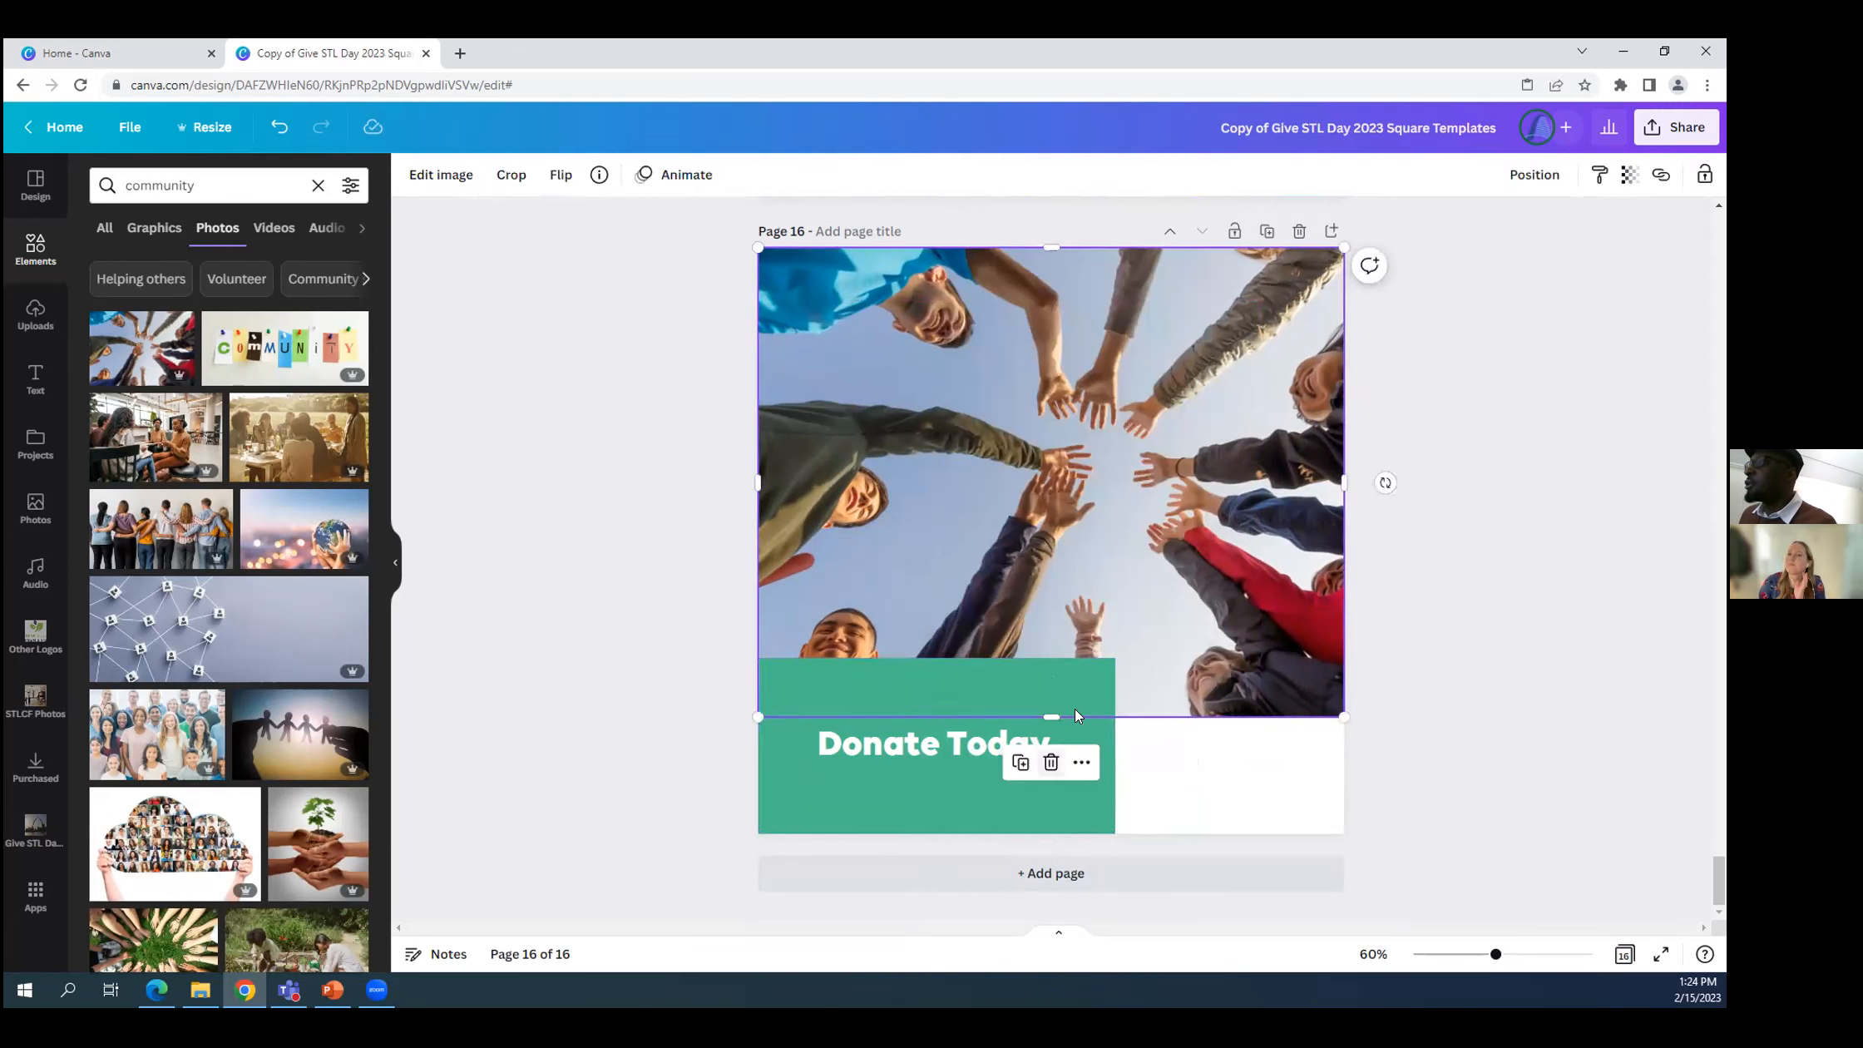
left_click_drag(1051, 717, 1039, 832)
left_click(630, 614)
scroll(657, 628, "up", 2)
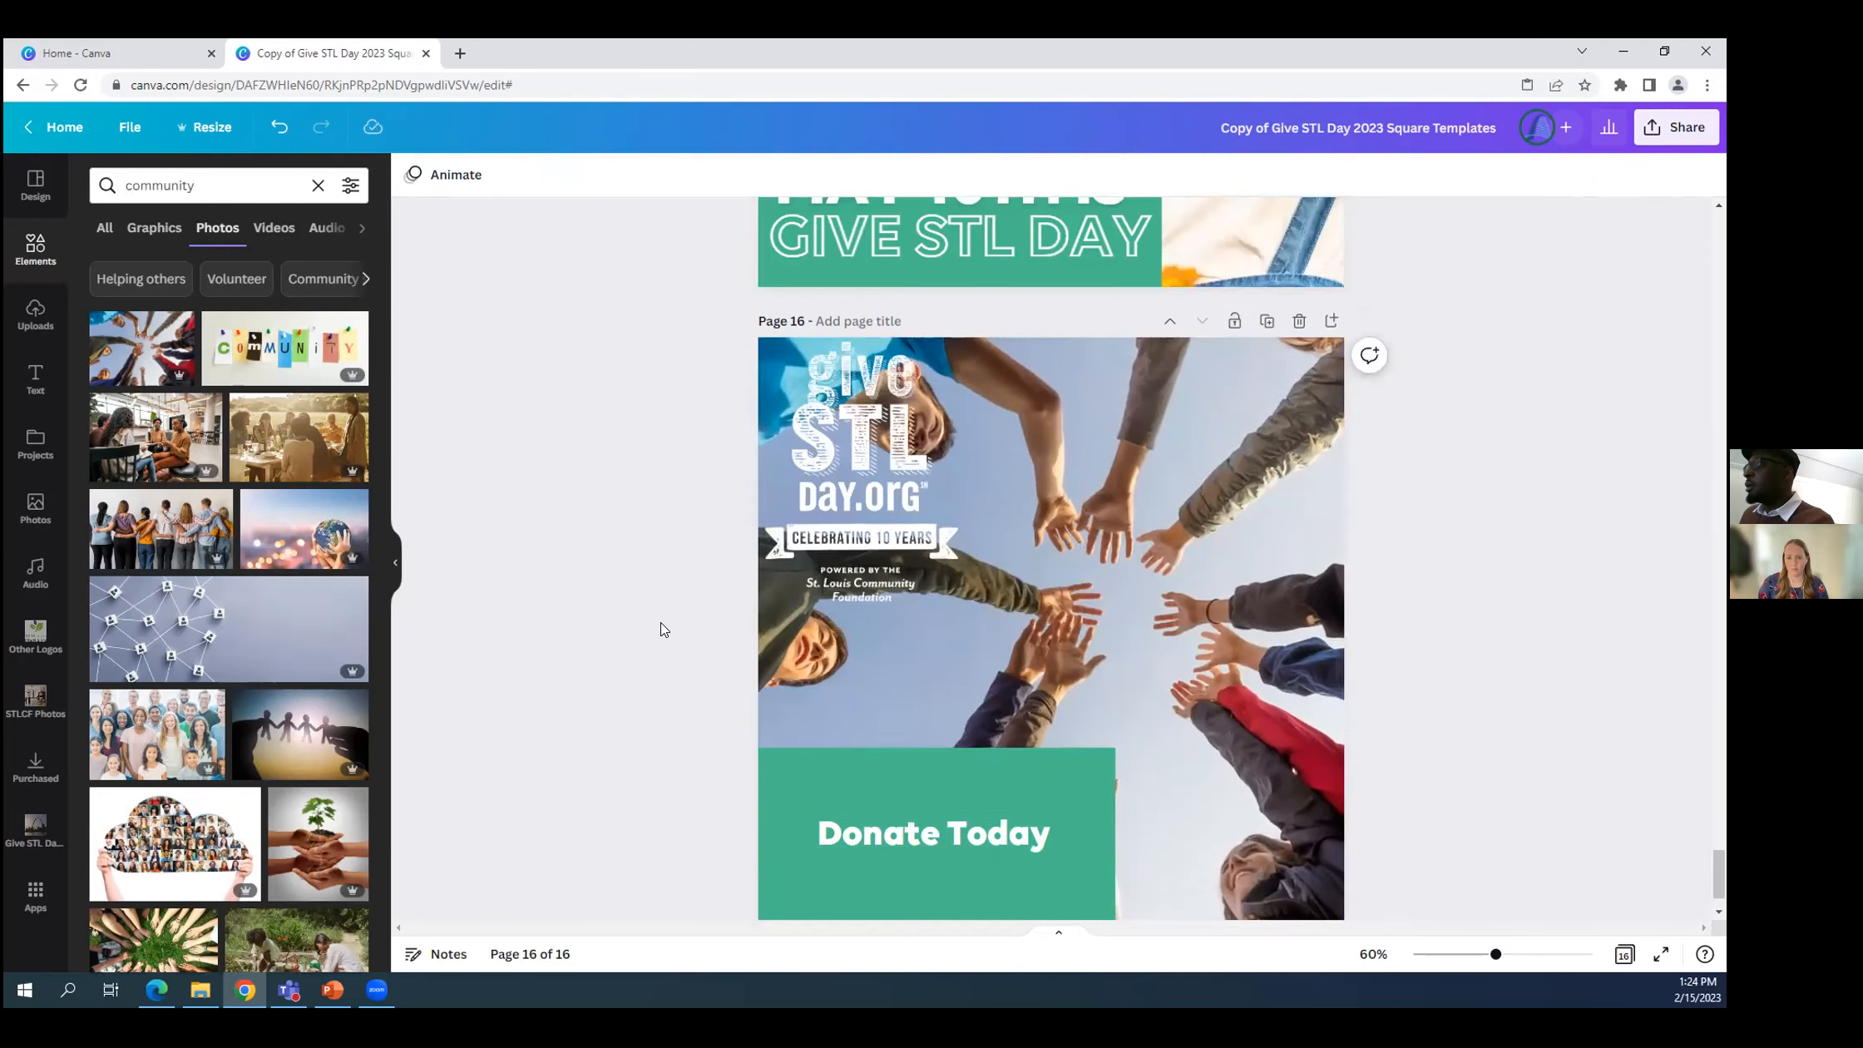
scroll(1260, 673, "down", 2)
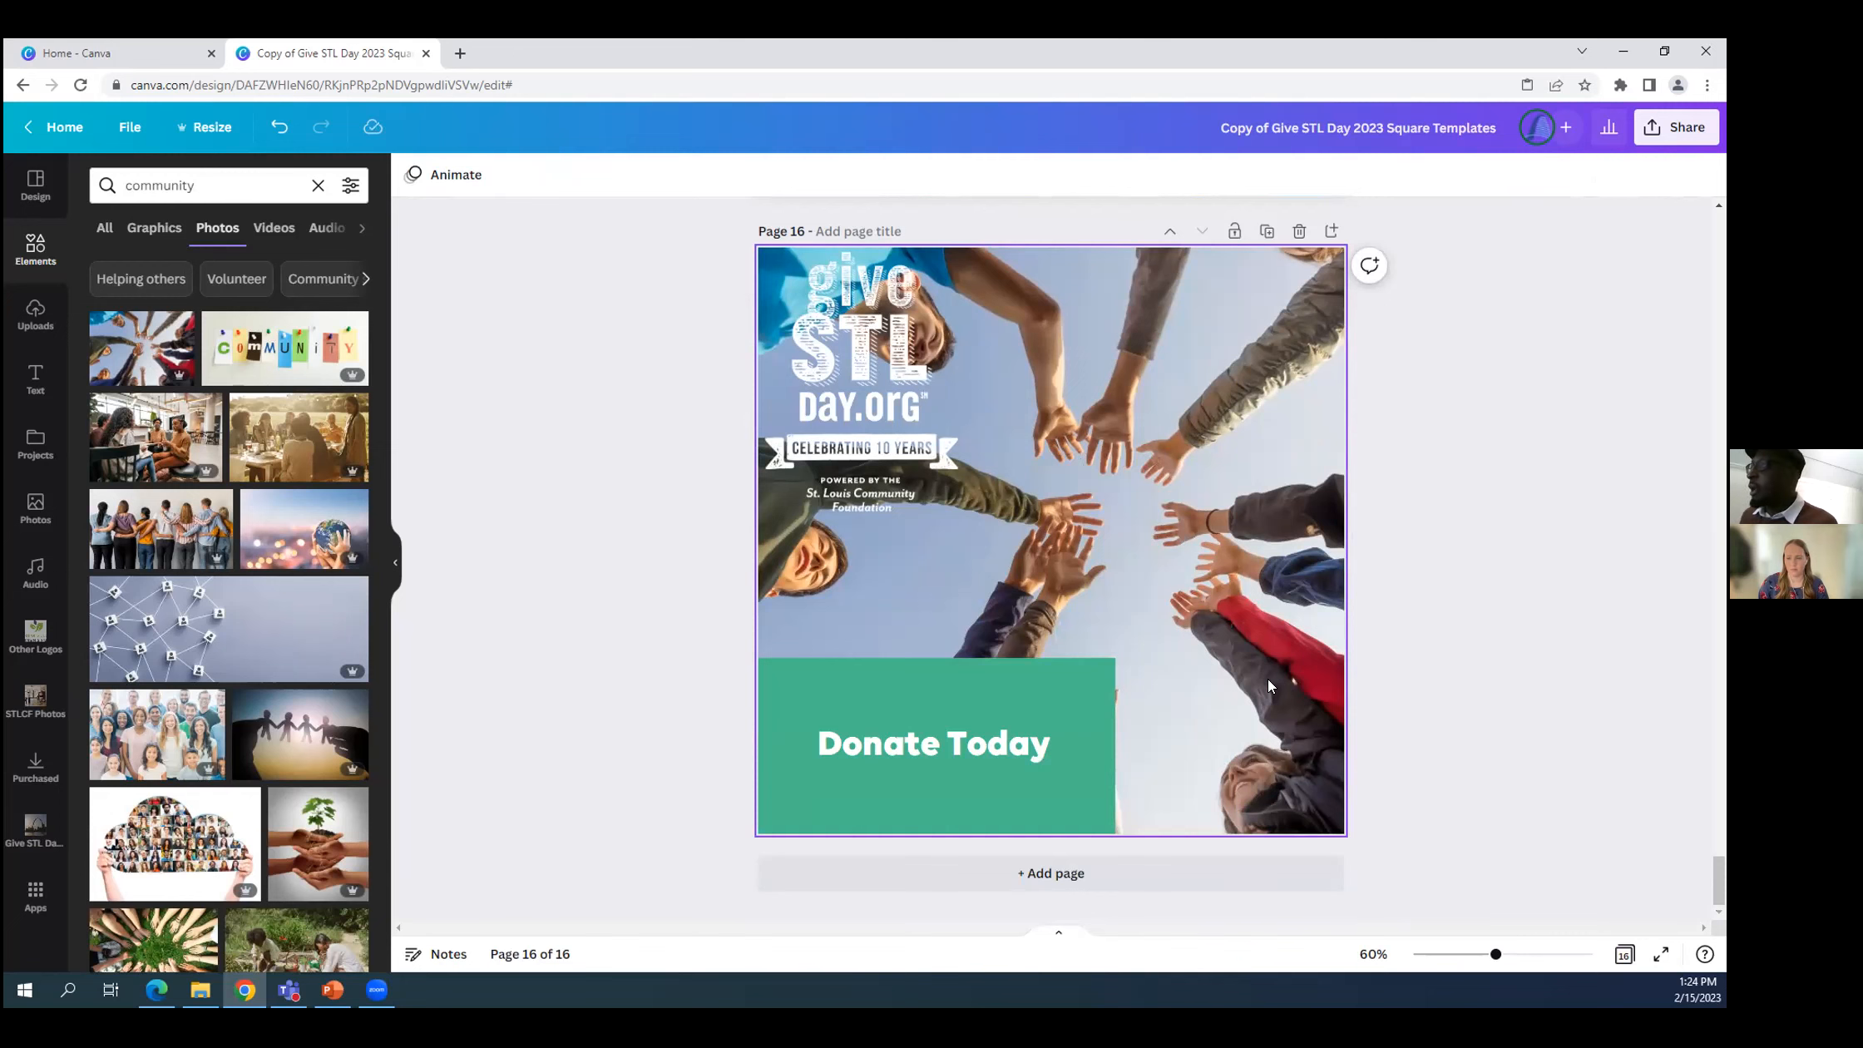
scroll(1246, 532, "up", 5)
scroll(1236, 576, "down", 5)
scroll(1223, 587, "up", 3)
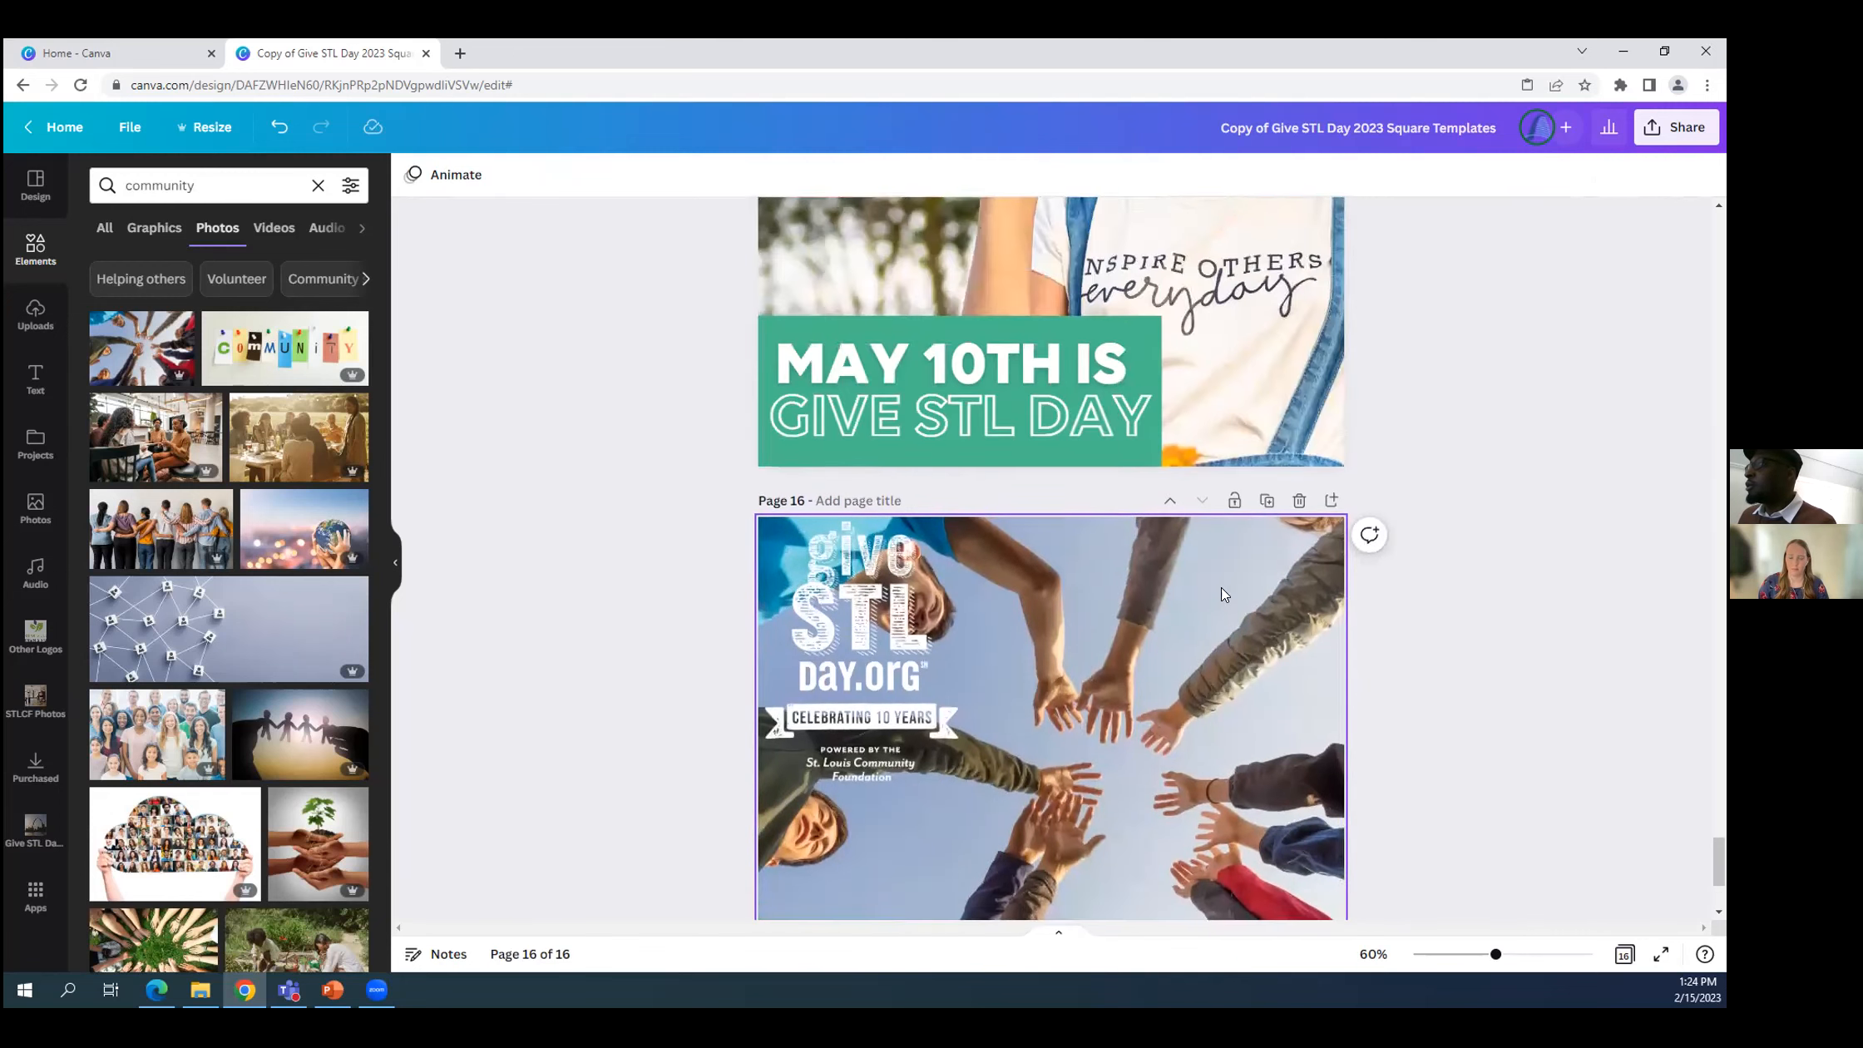
scroll(1066, 482, "down", 4)
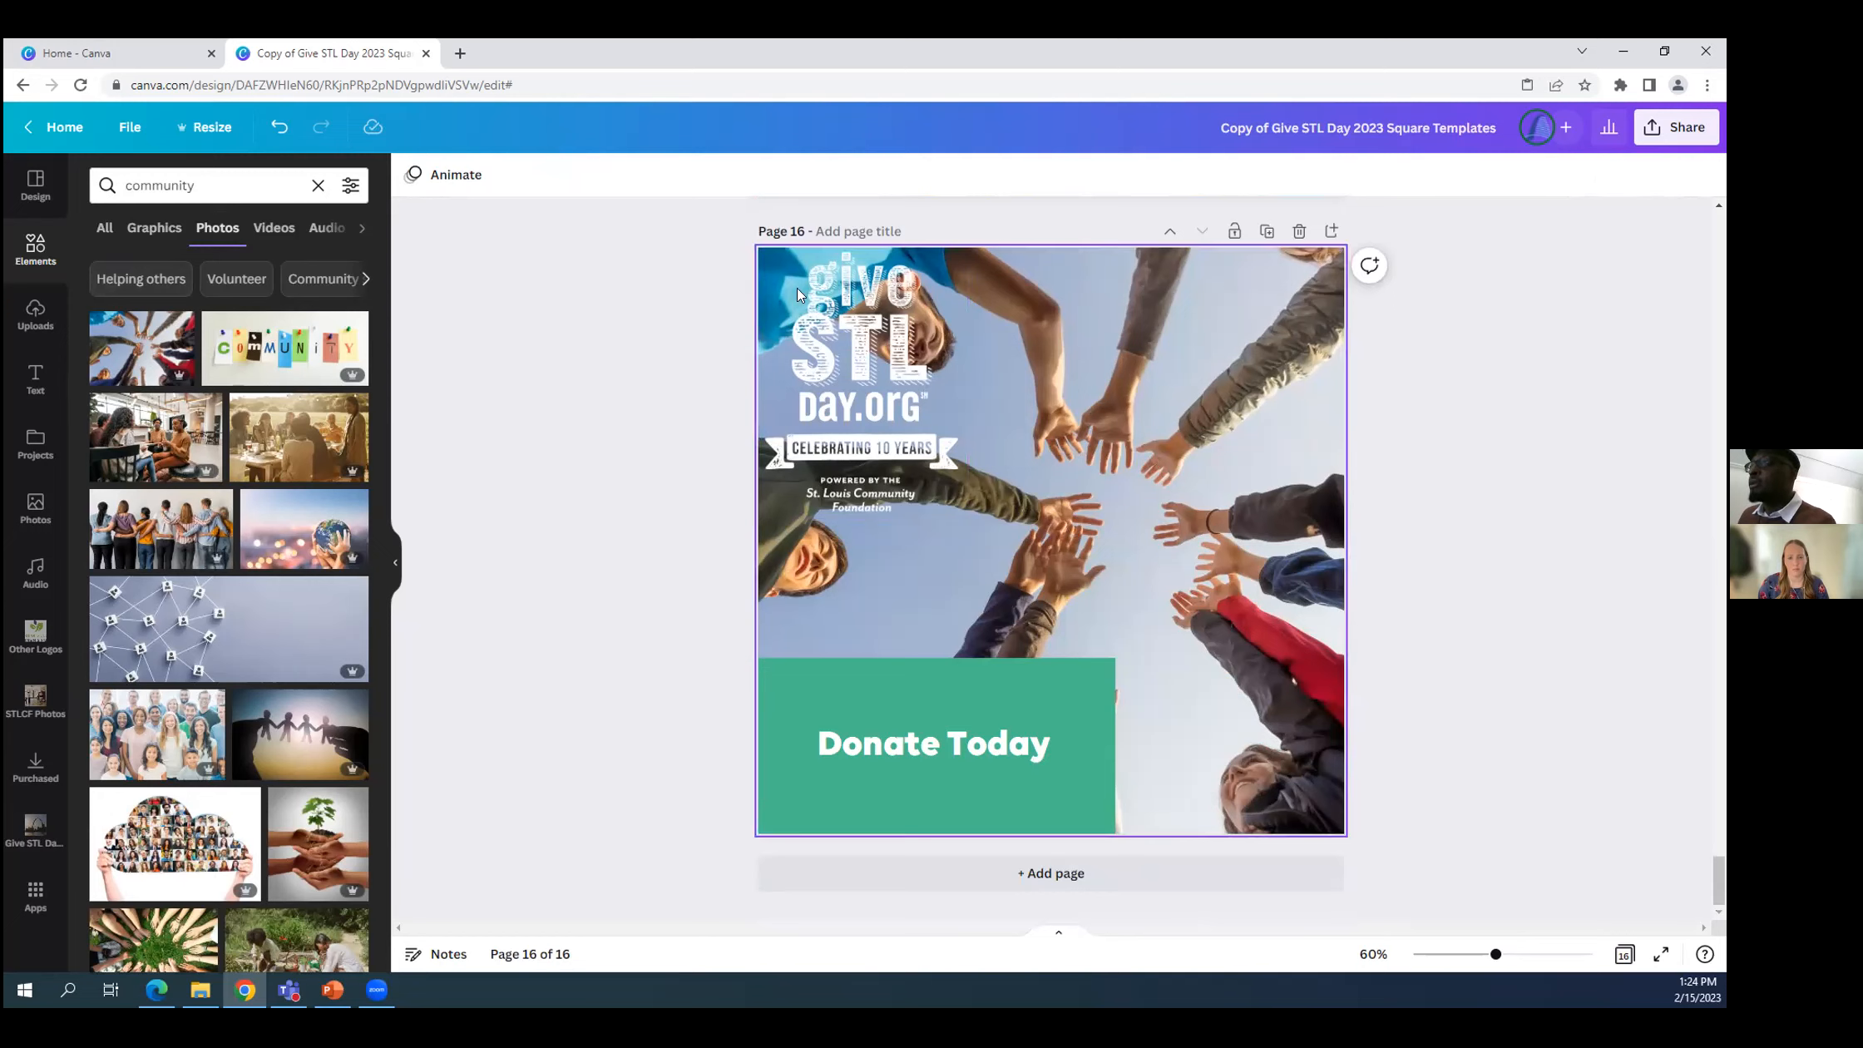
Upload the image file "All Holidays (1)" from the Downloads folder to the design's uploads.
left_click(31, 321)
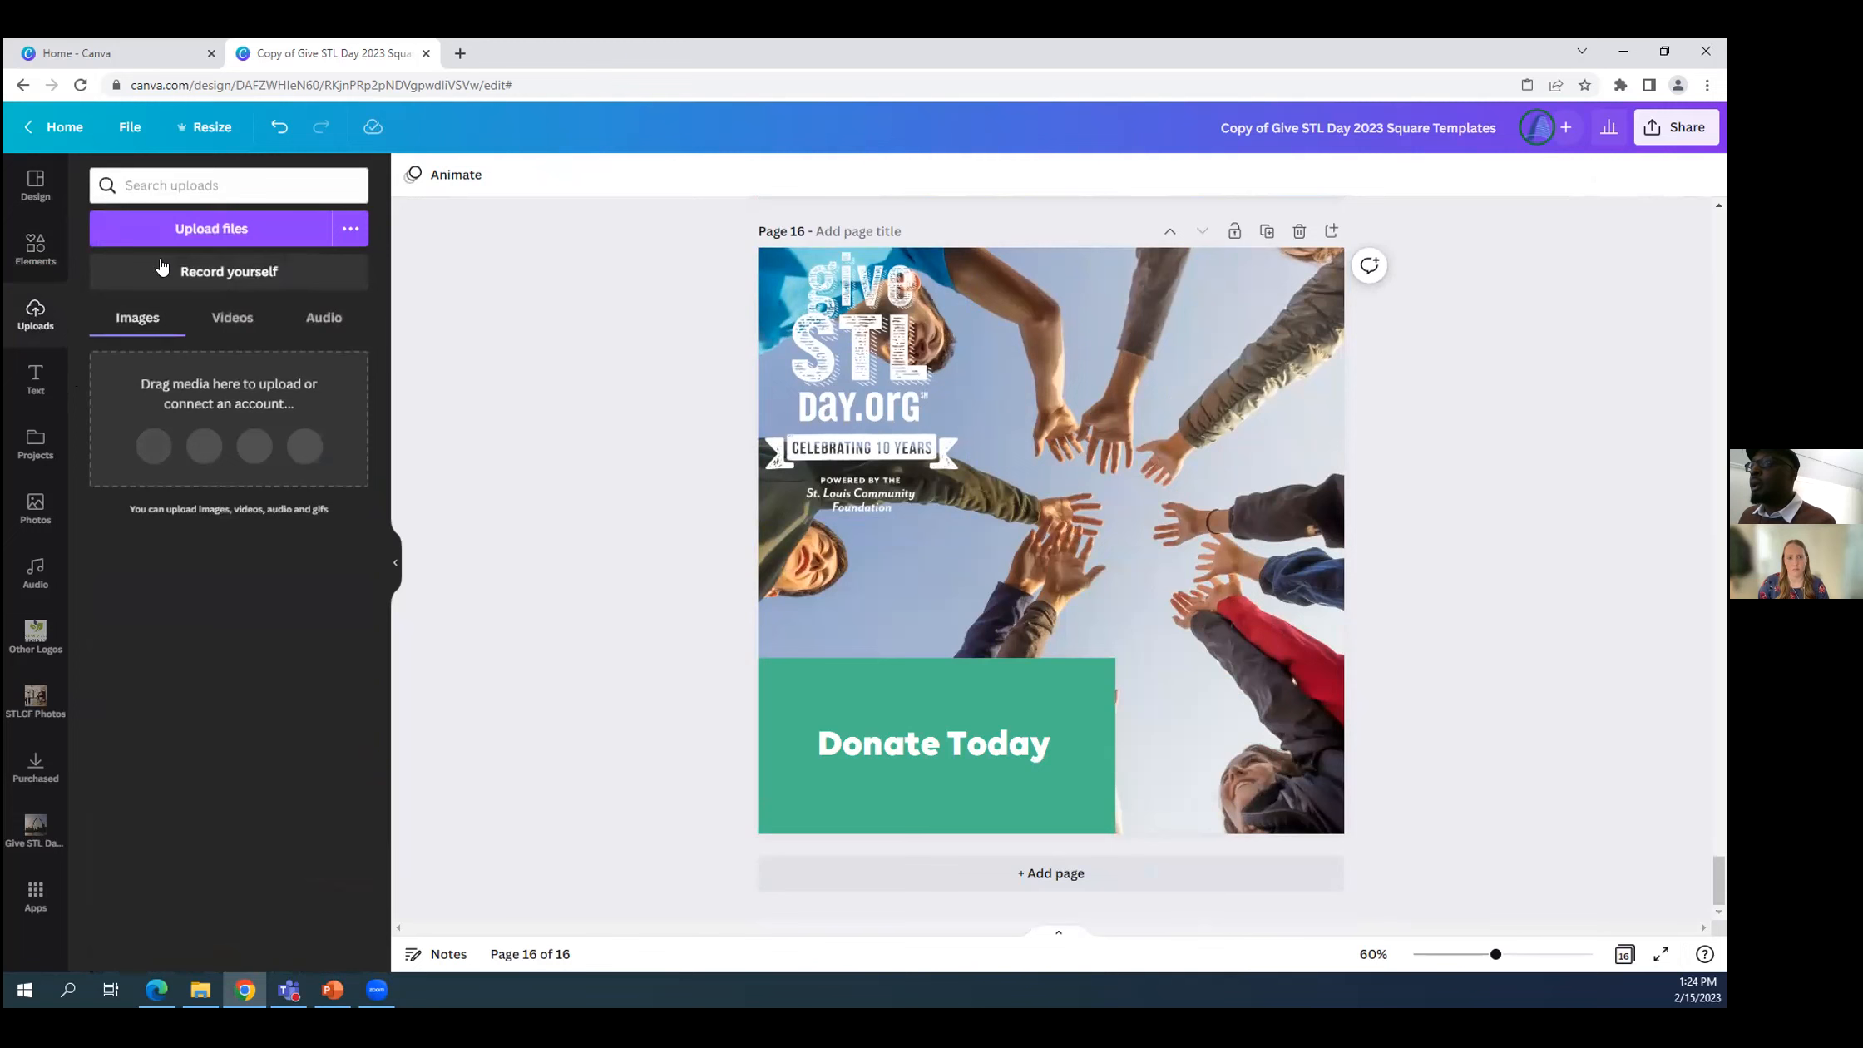
left_click(210, 230)
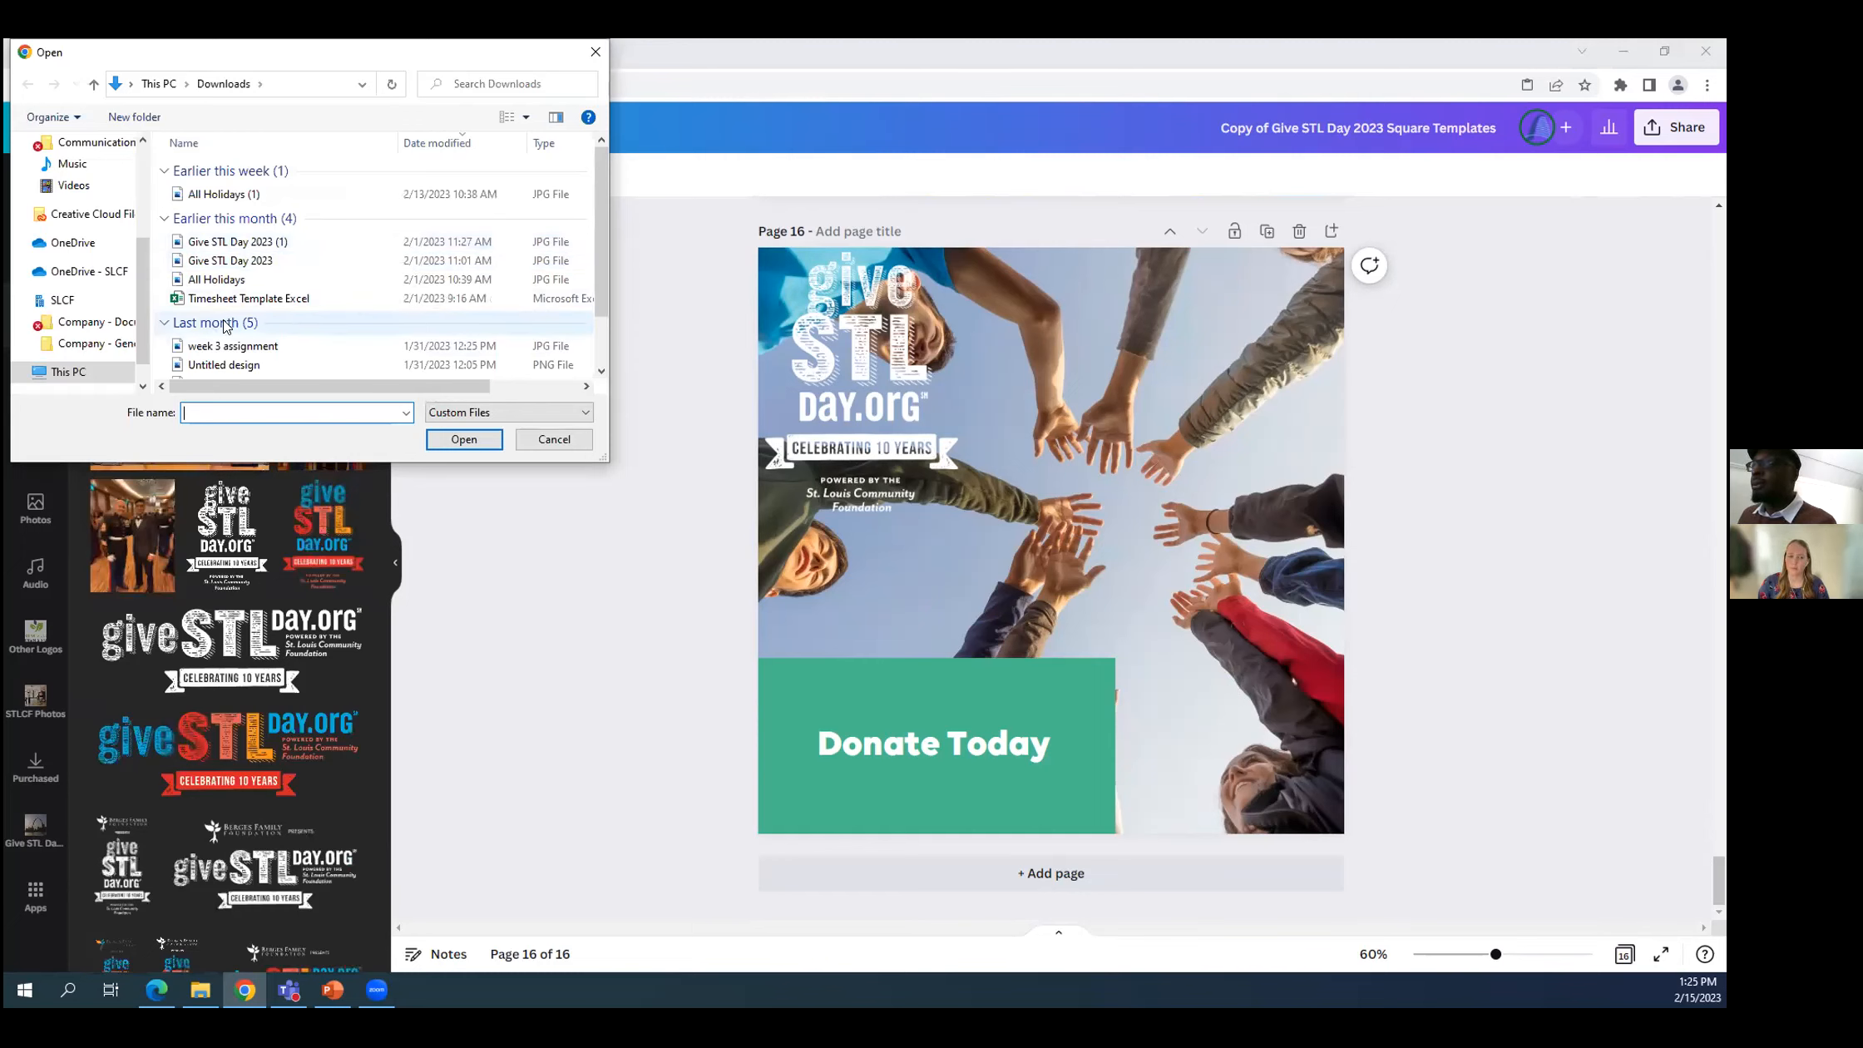
left_click(222, 196)
left_click(462, 439)
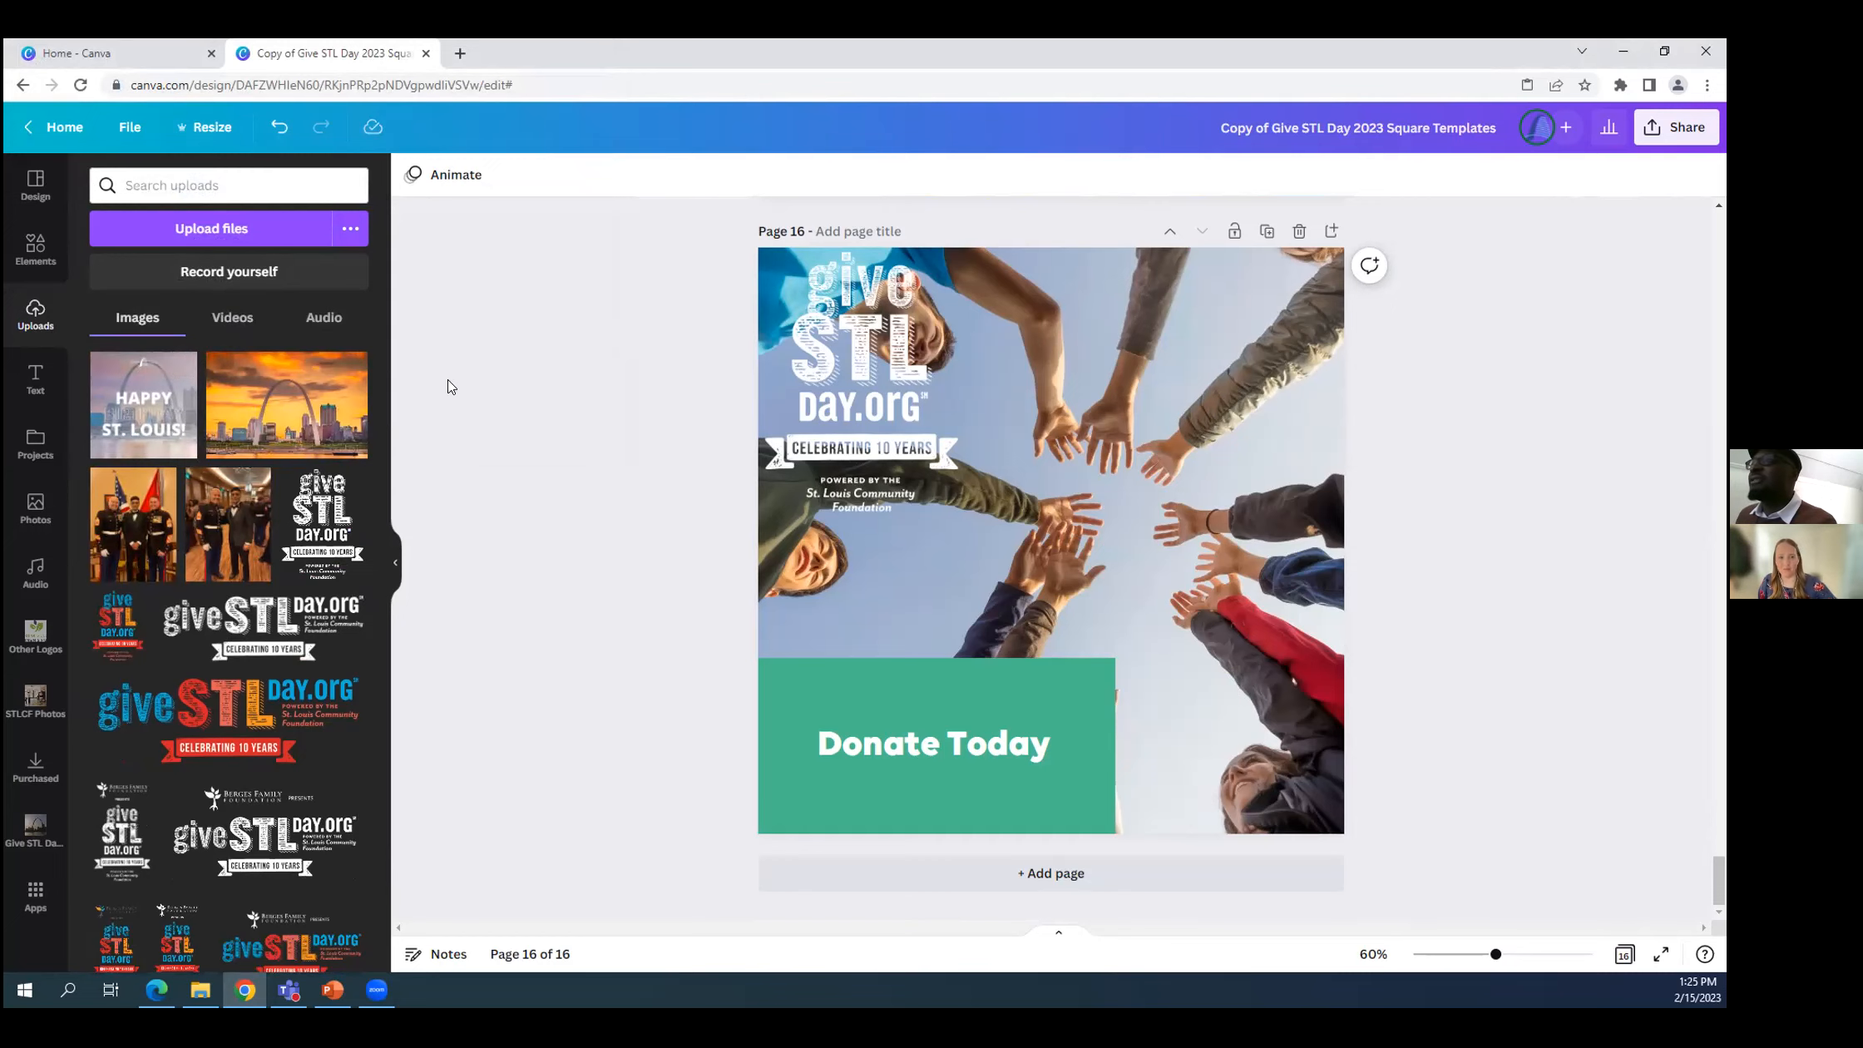
scroll(445, 387, "up", 1)
scroll(446, 386, "down", 1)
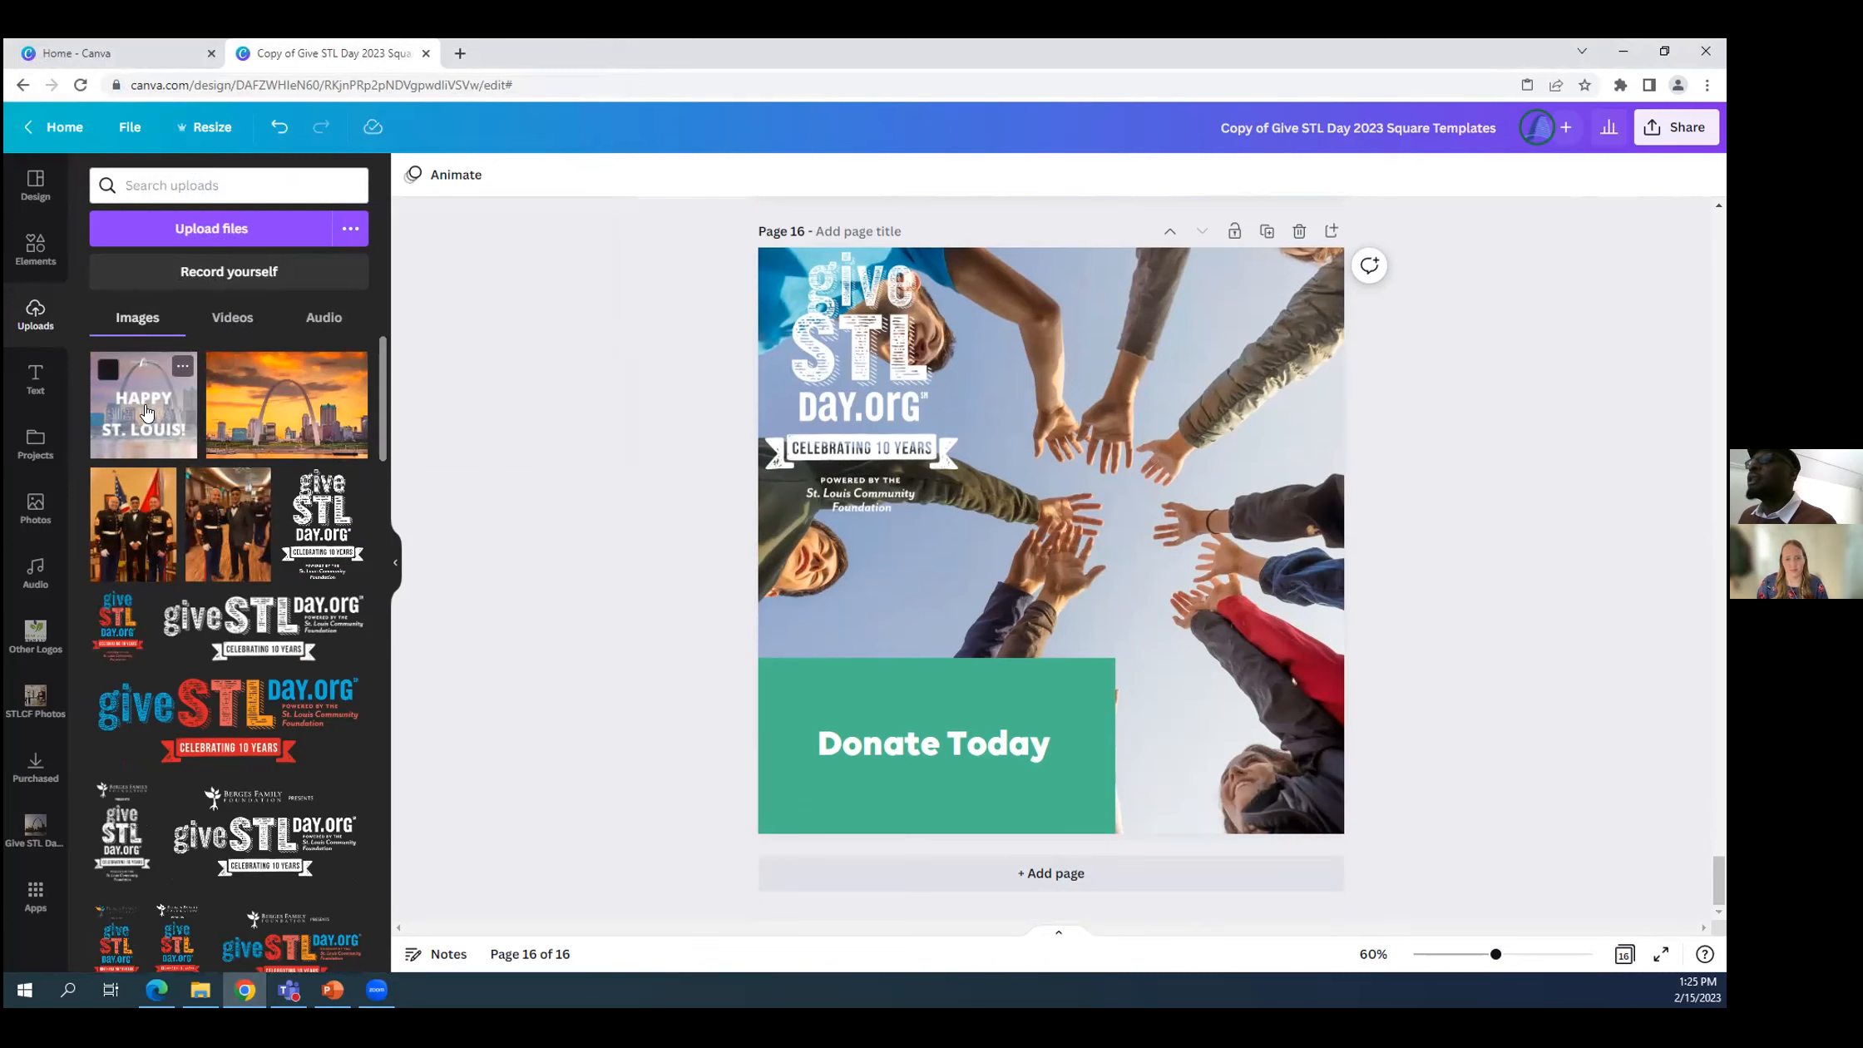
Place the uploaded "Happy Birthday St. Louis!" image on page 16, shift it slightly, and delete it from the page.
left_click(149, 419)
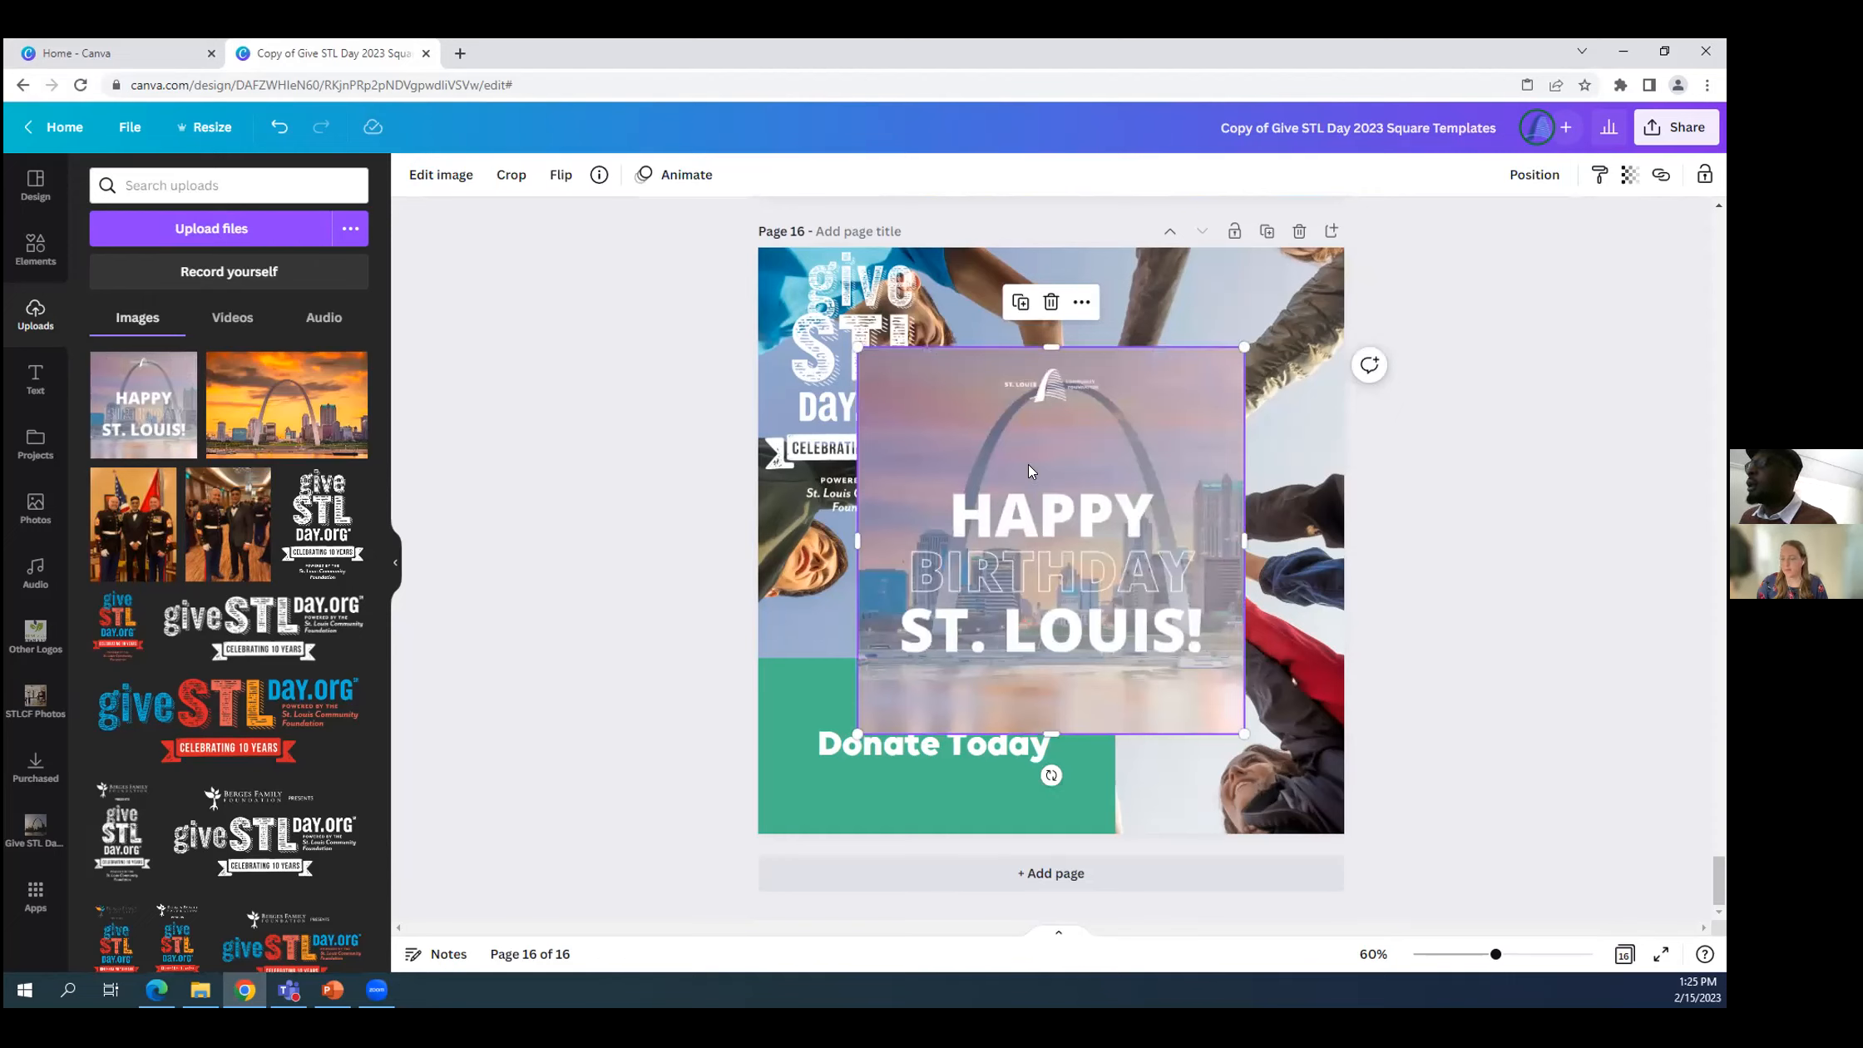
mouse_move(1025, 471)
left_mouse_down()
mouse_move(1029, 491)
mouse_move(1067, 487)
mouse_move(1012, 485)
left_mouse_up()
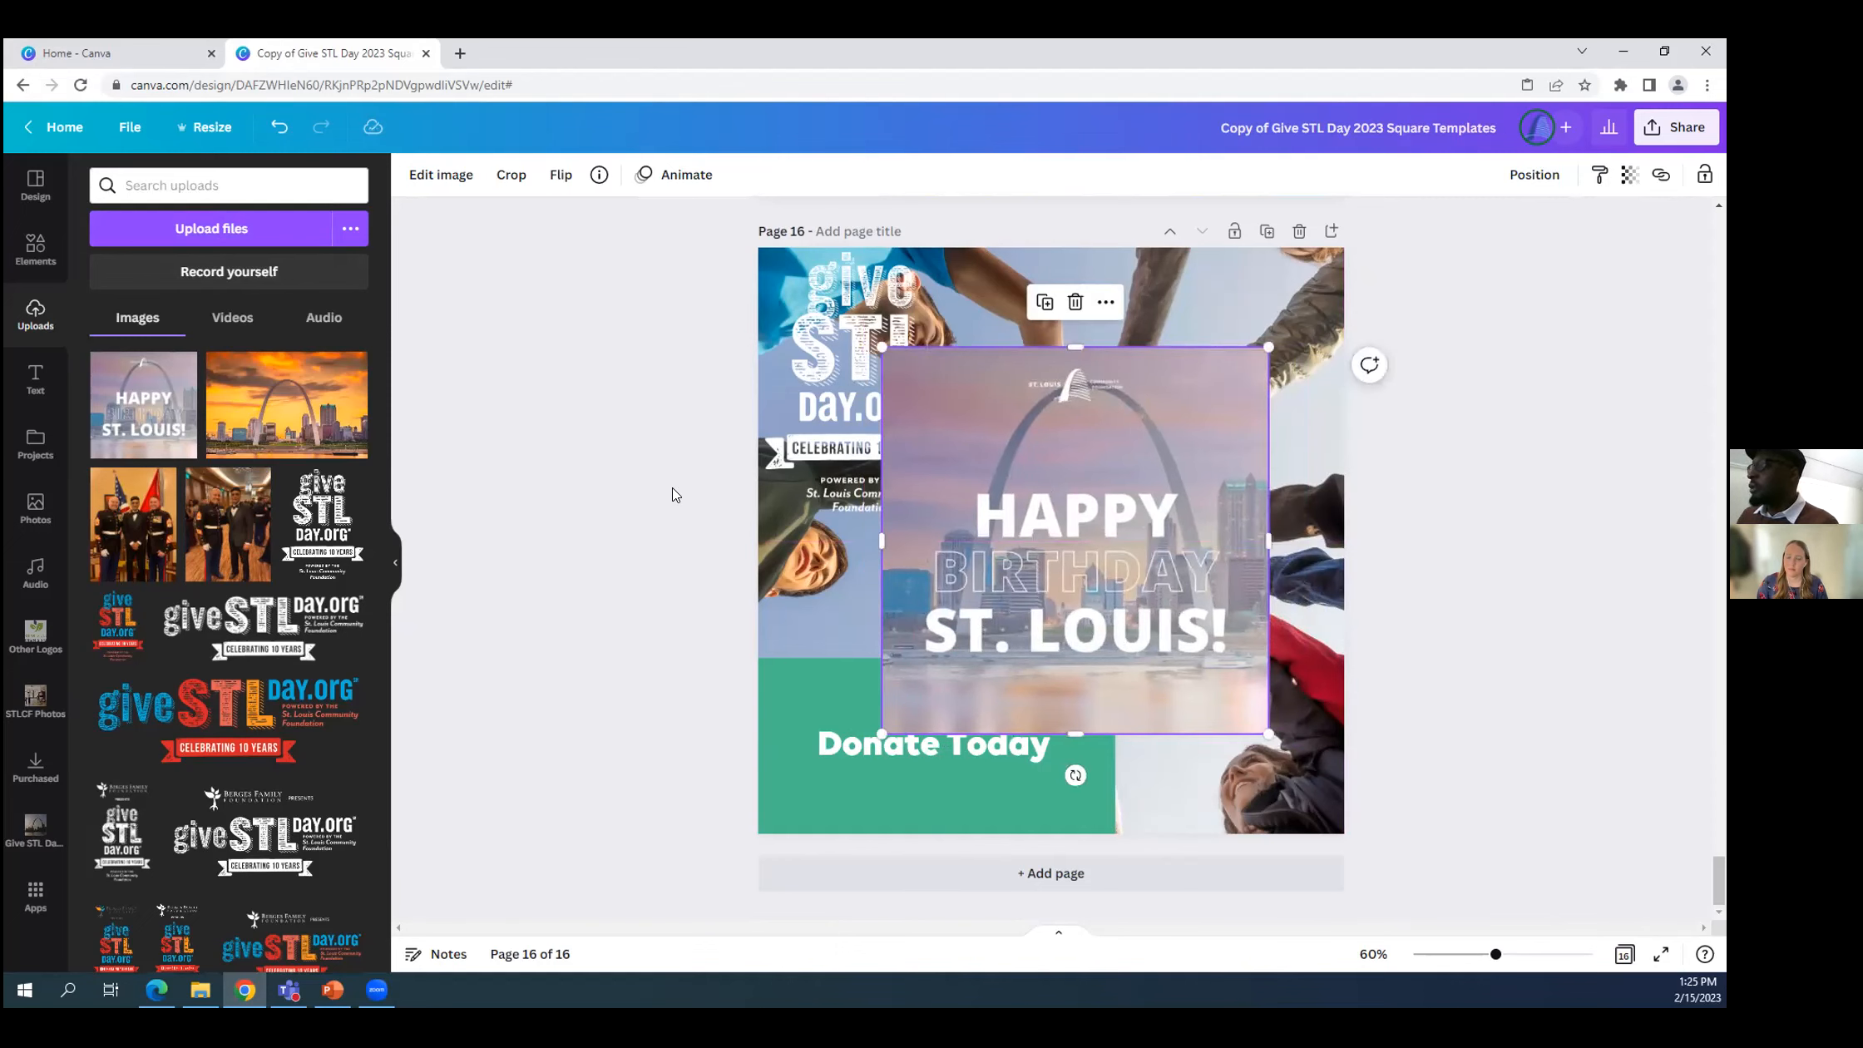
key("Delete")
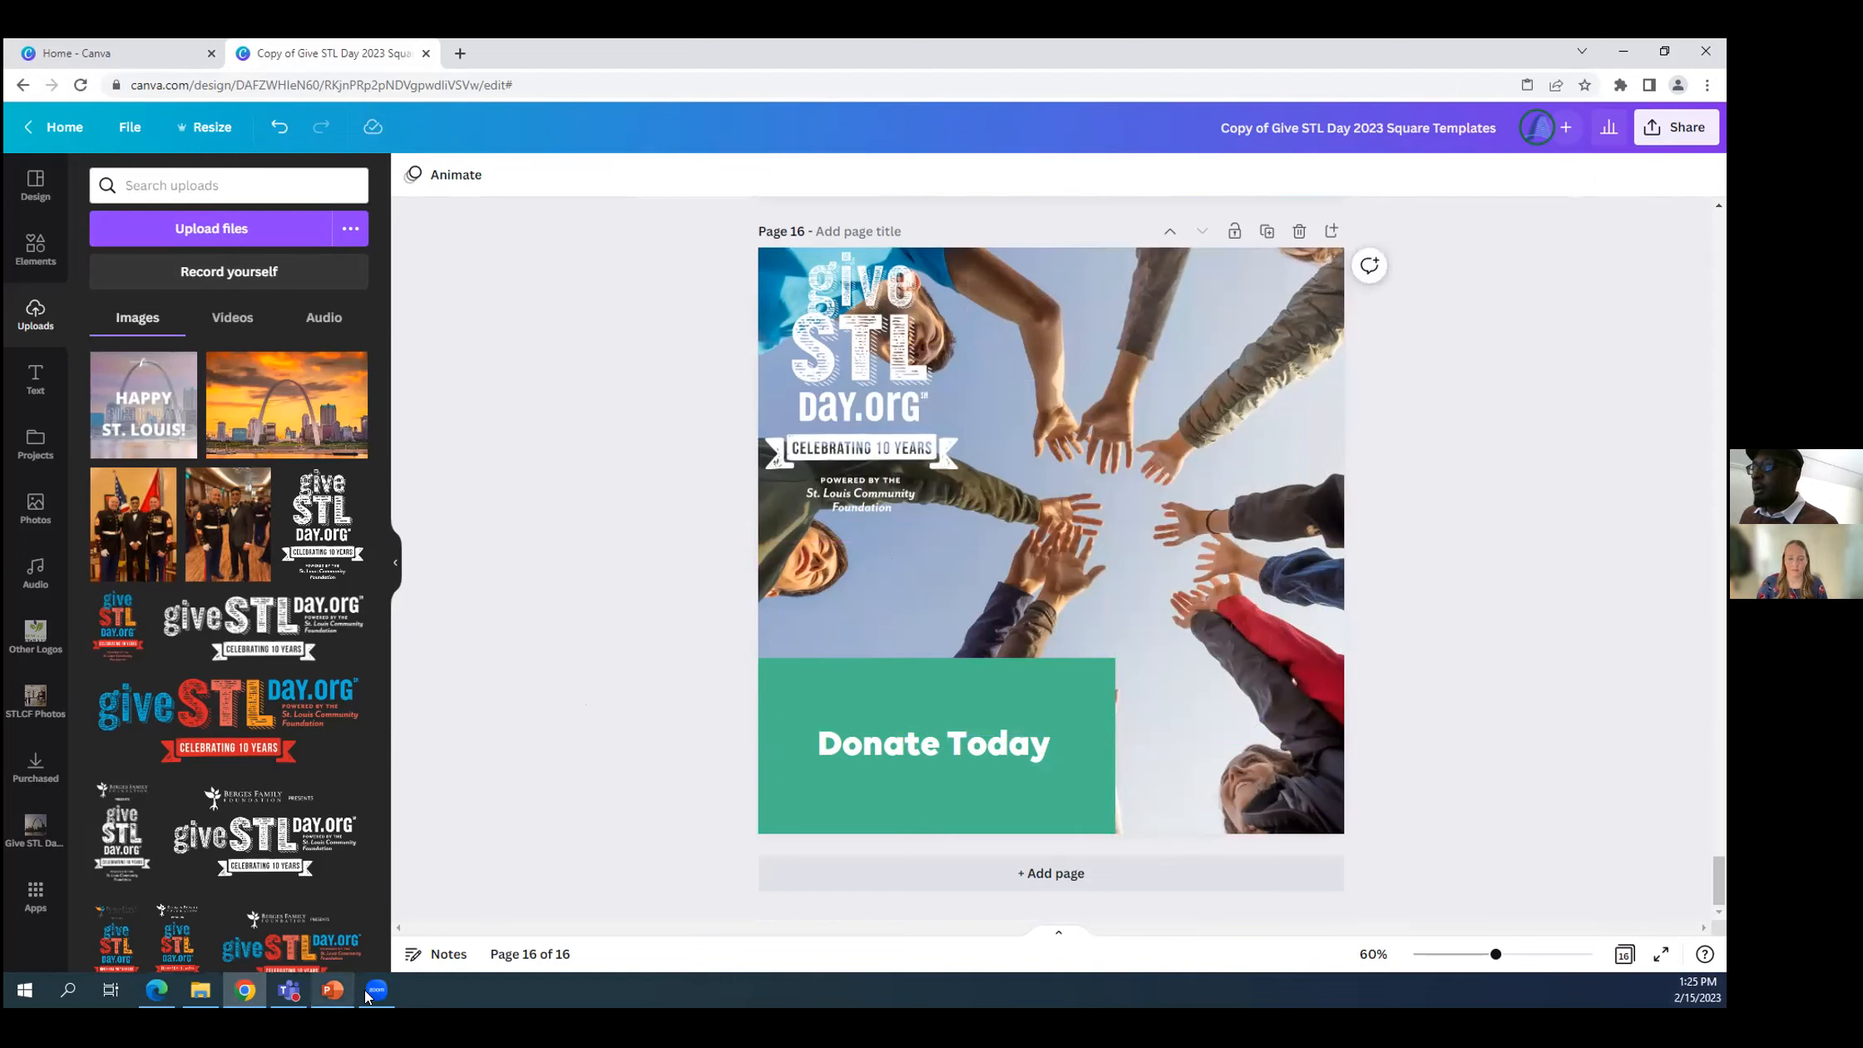
Switch to the PowerPoint presentation on social media graphics.
mouse_move(354, 982)
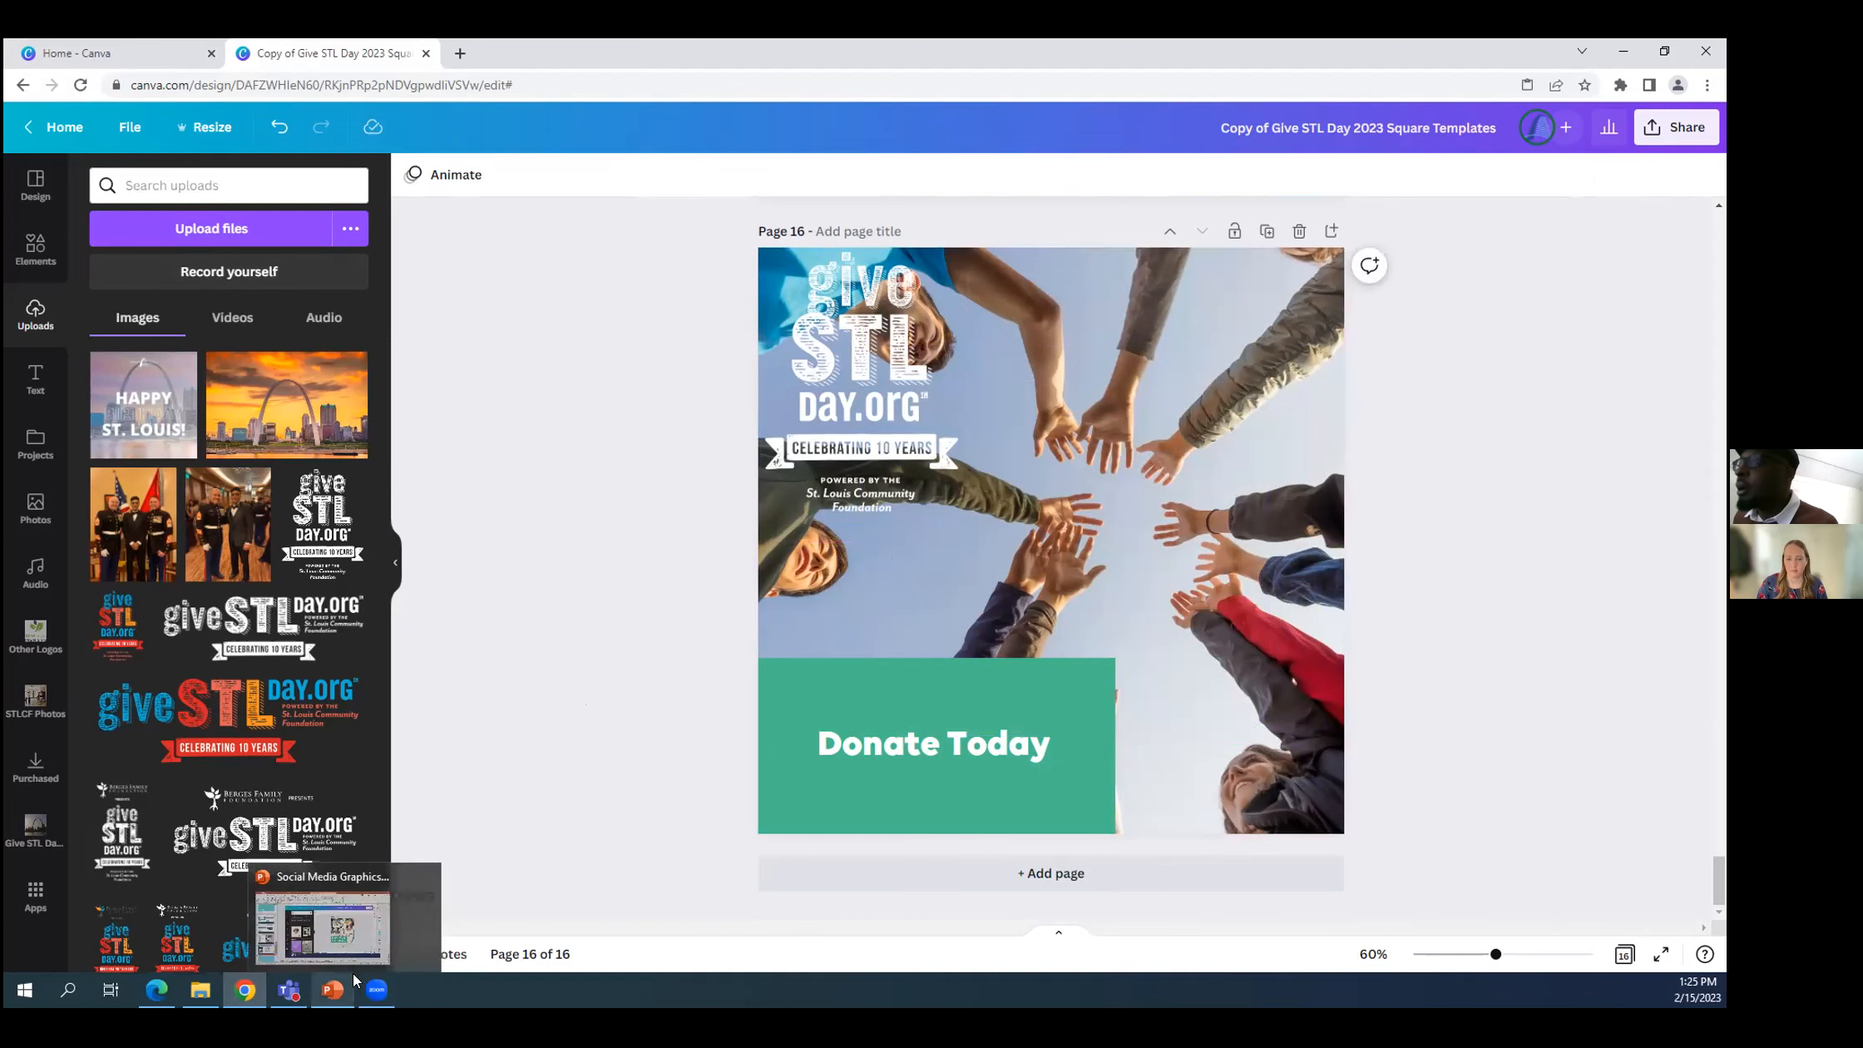
left_click(232, 871)
scroll(129, 606, "down", 2)
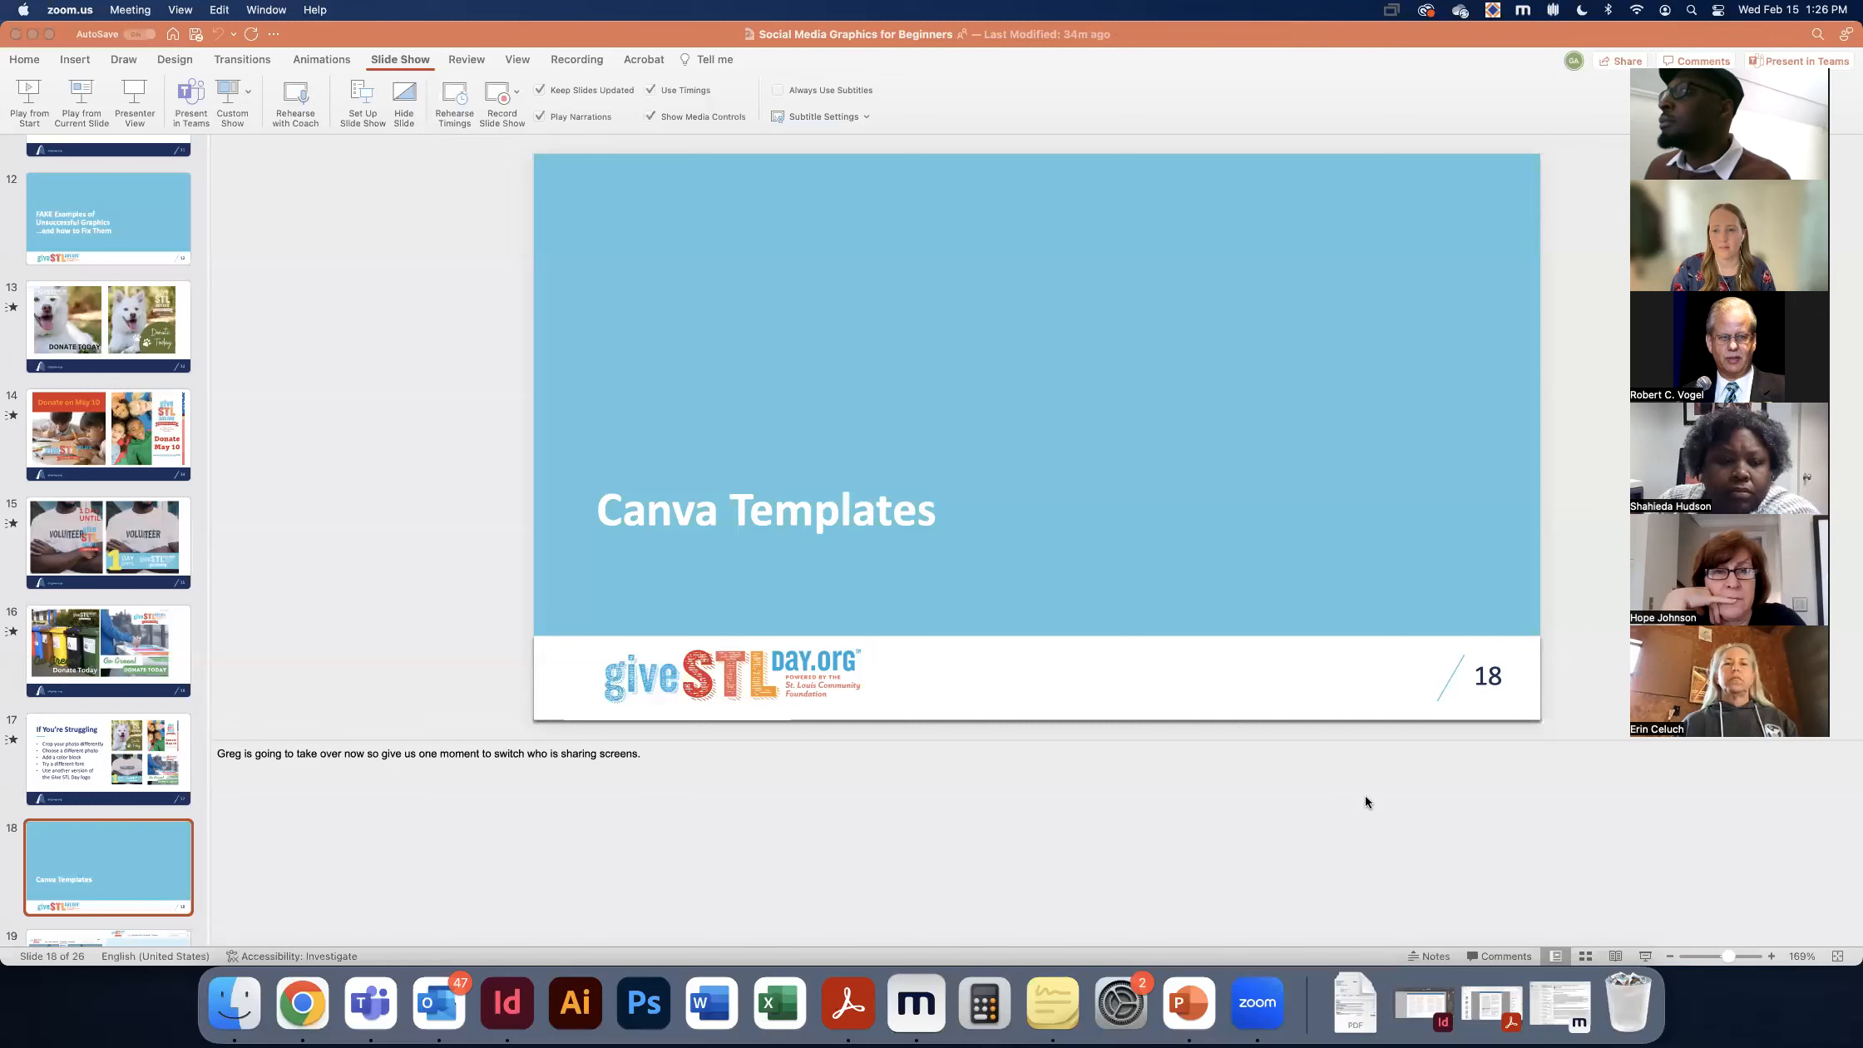
Start the slide show in Presenter View from the "Canva Templates" slide and advance to slide 24 with the Resource Library links.
left_click(132, 95)
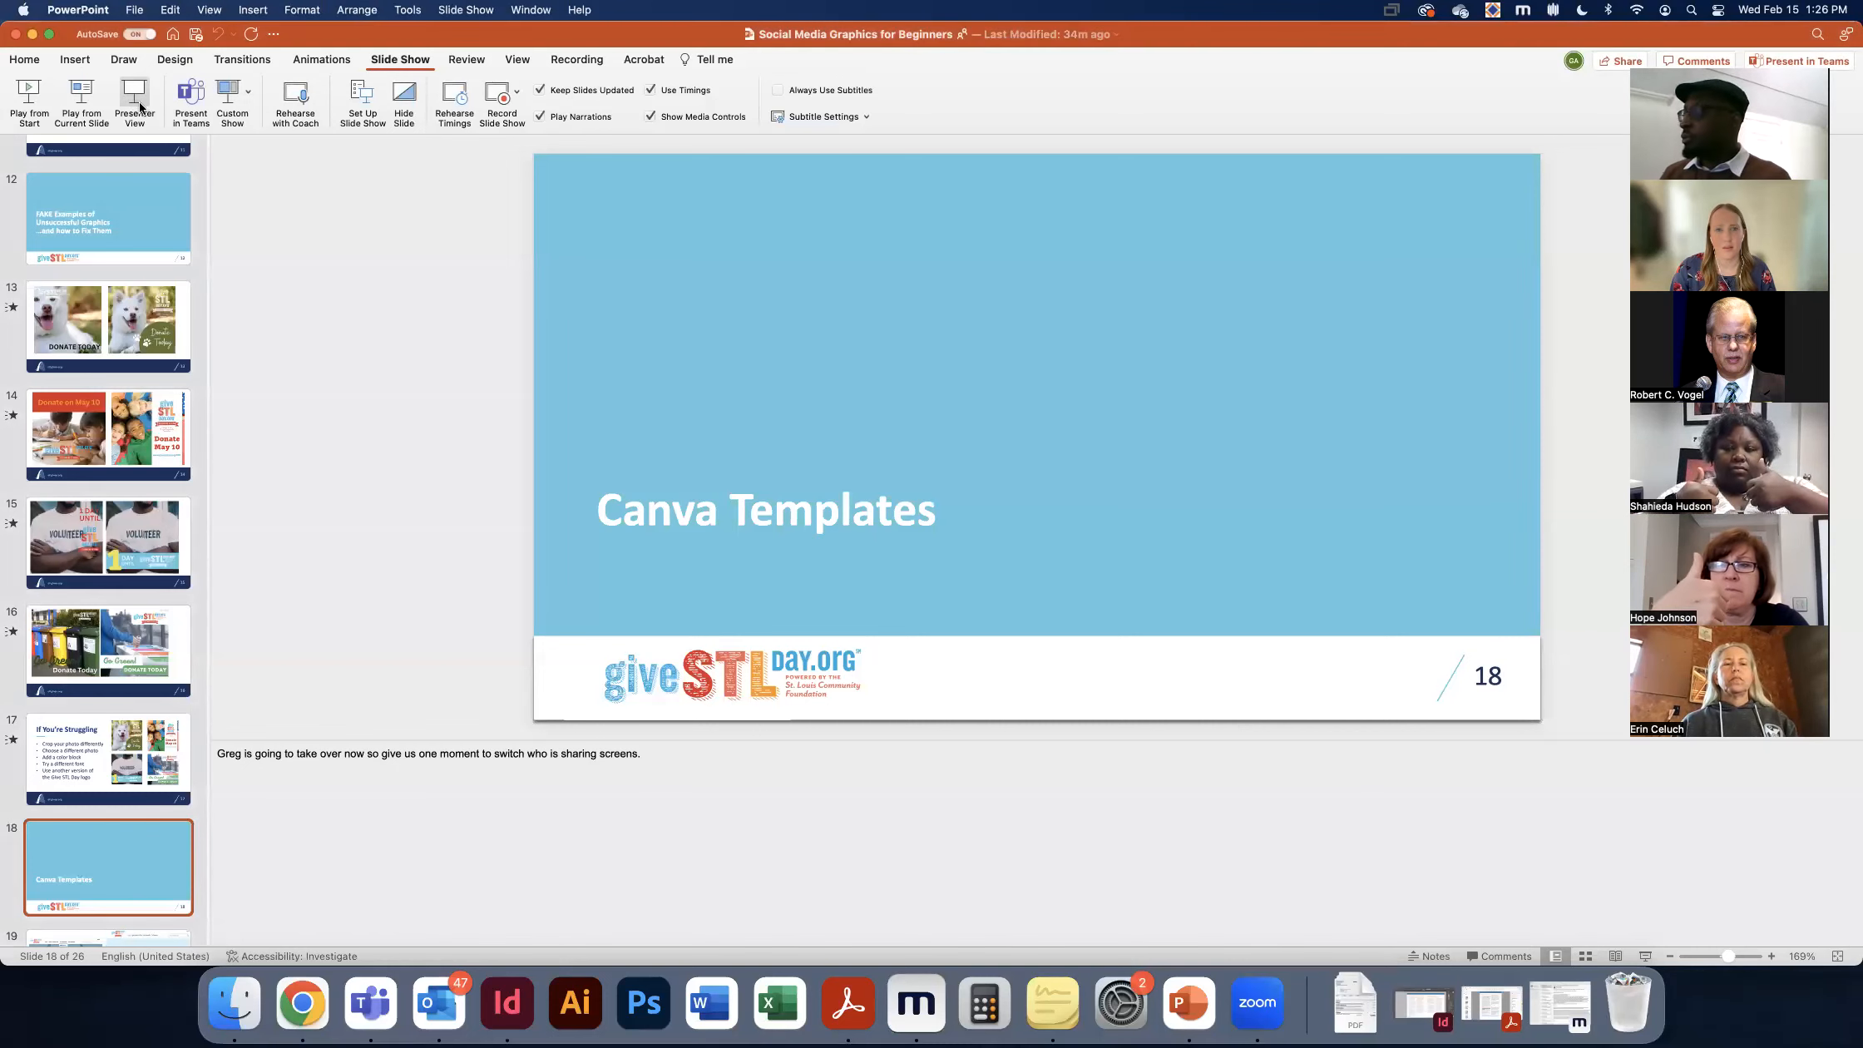
left_click(140, 105)
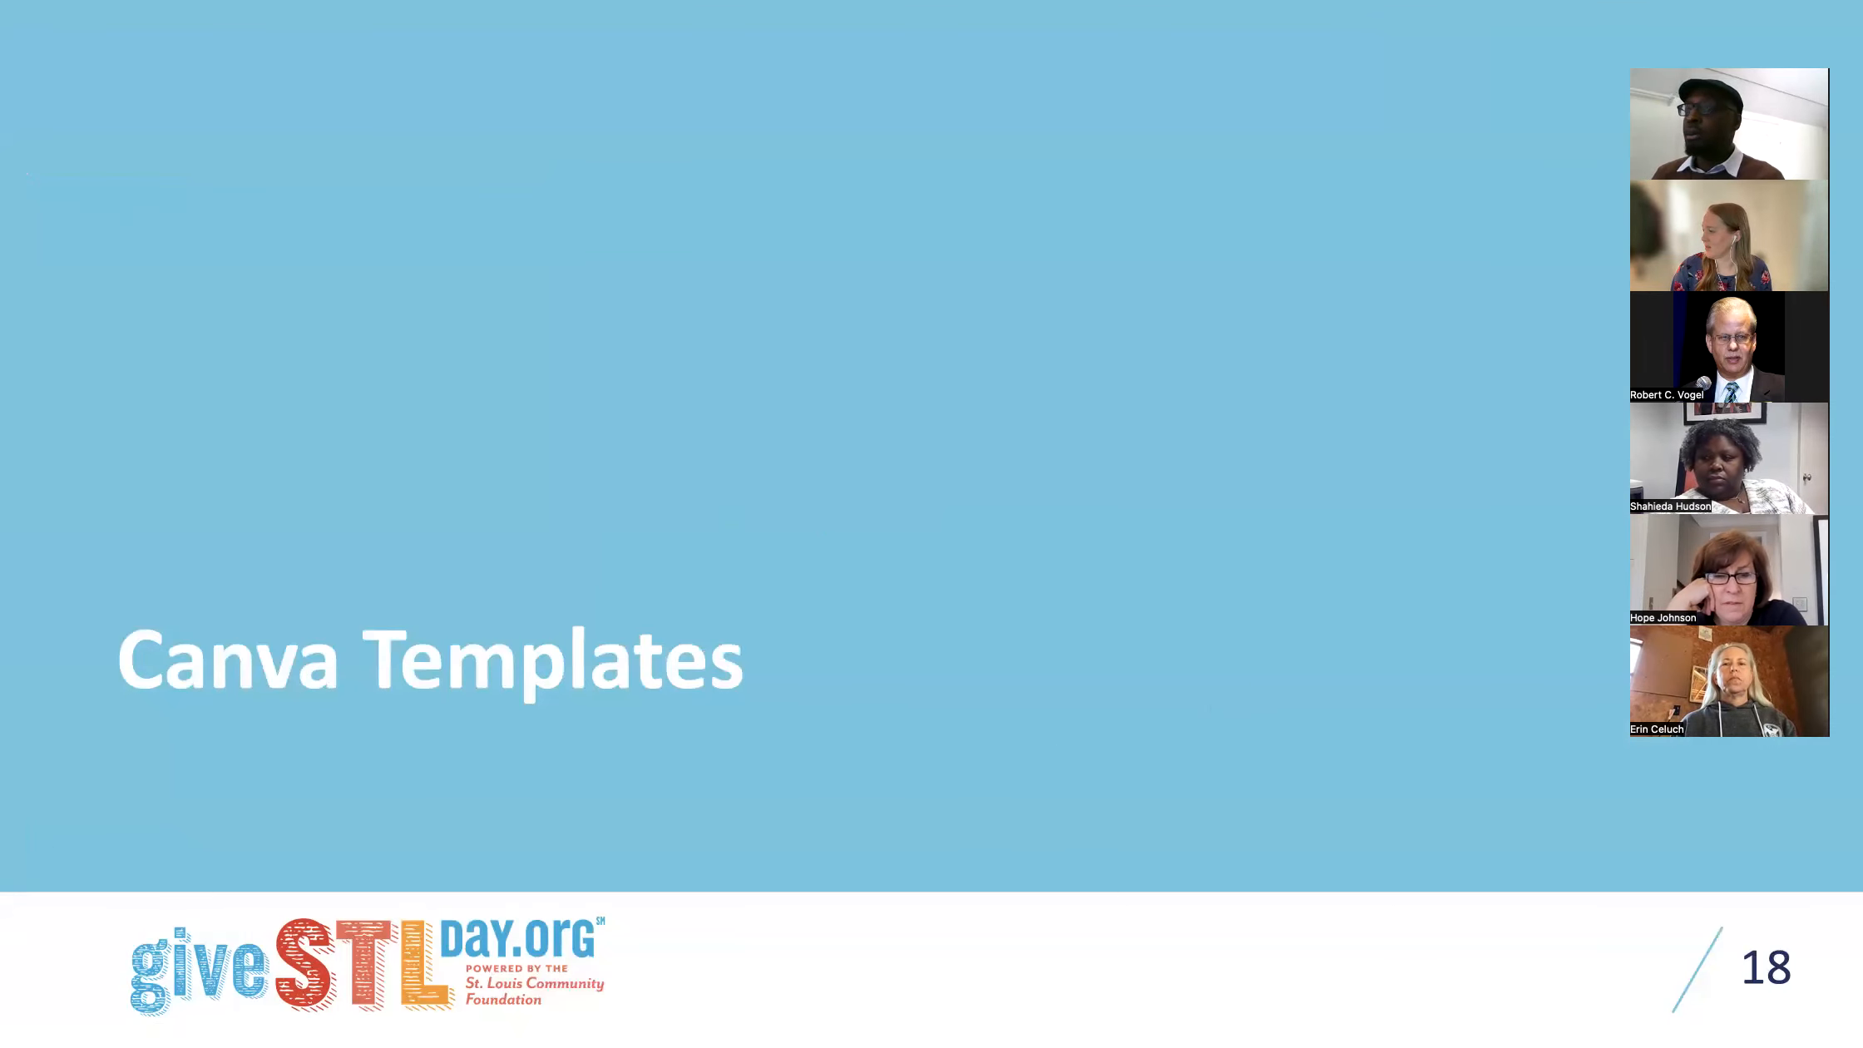
key("Right")
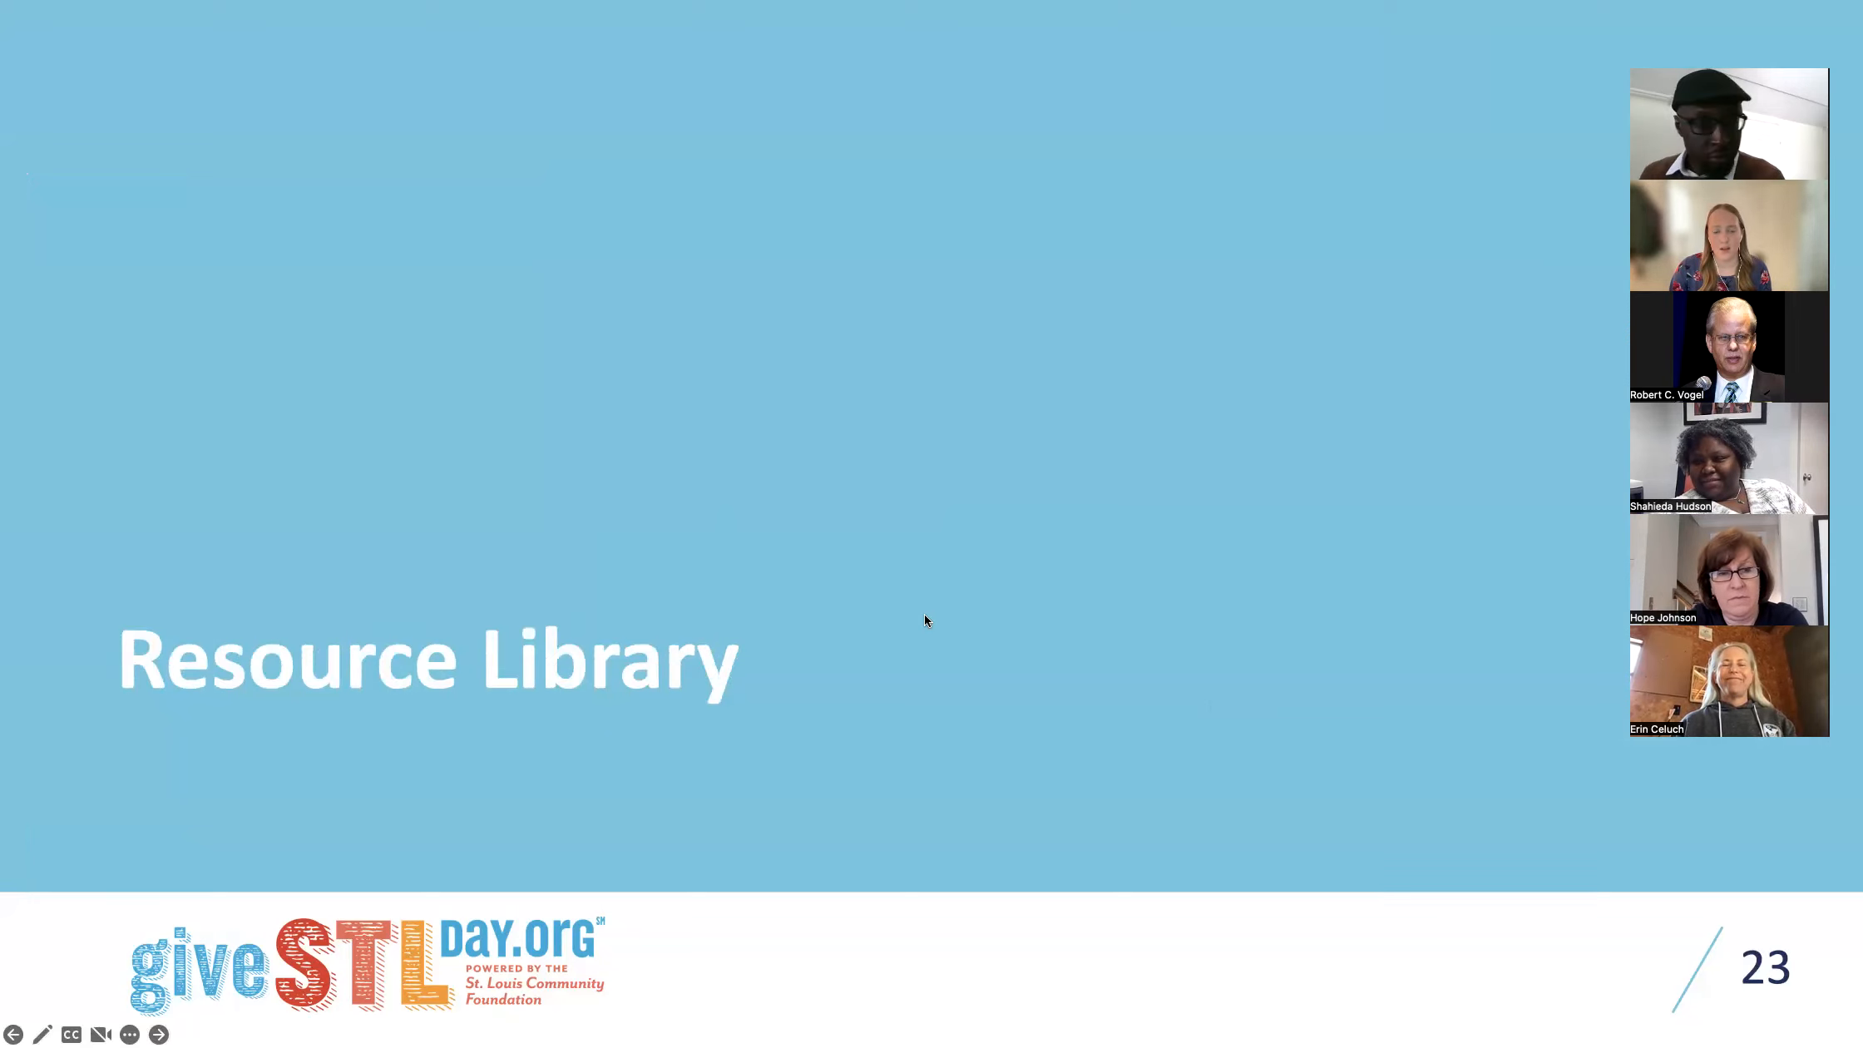
key("Right")
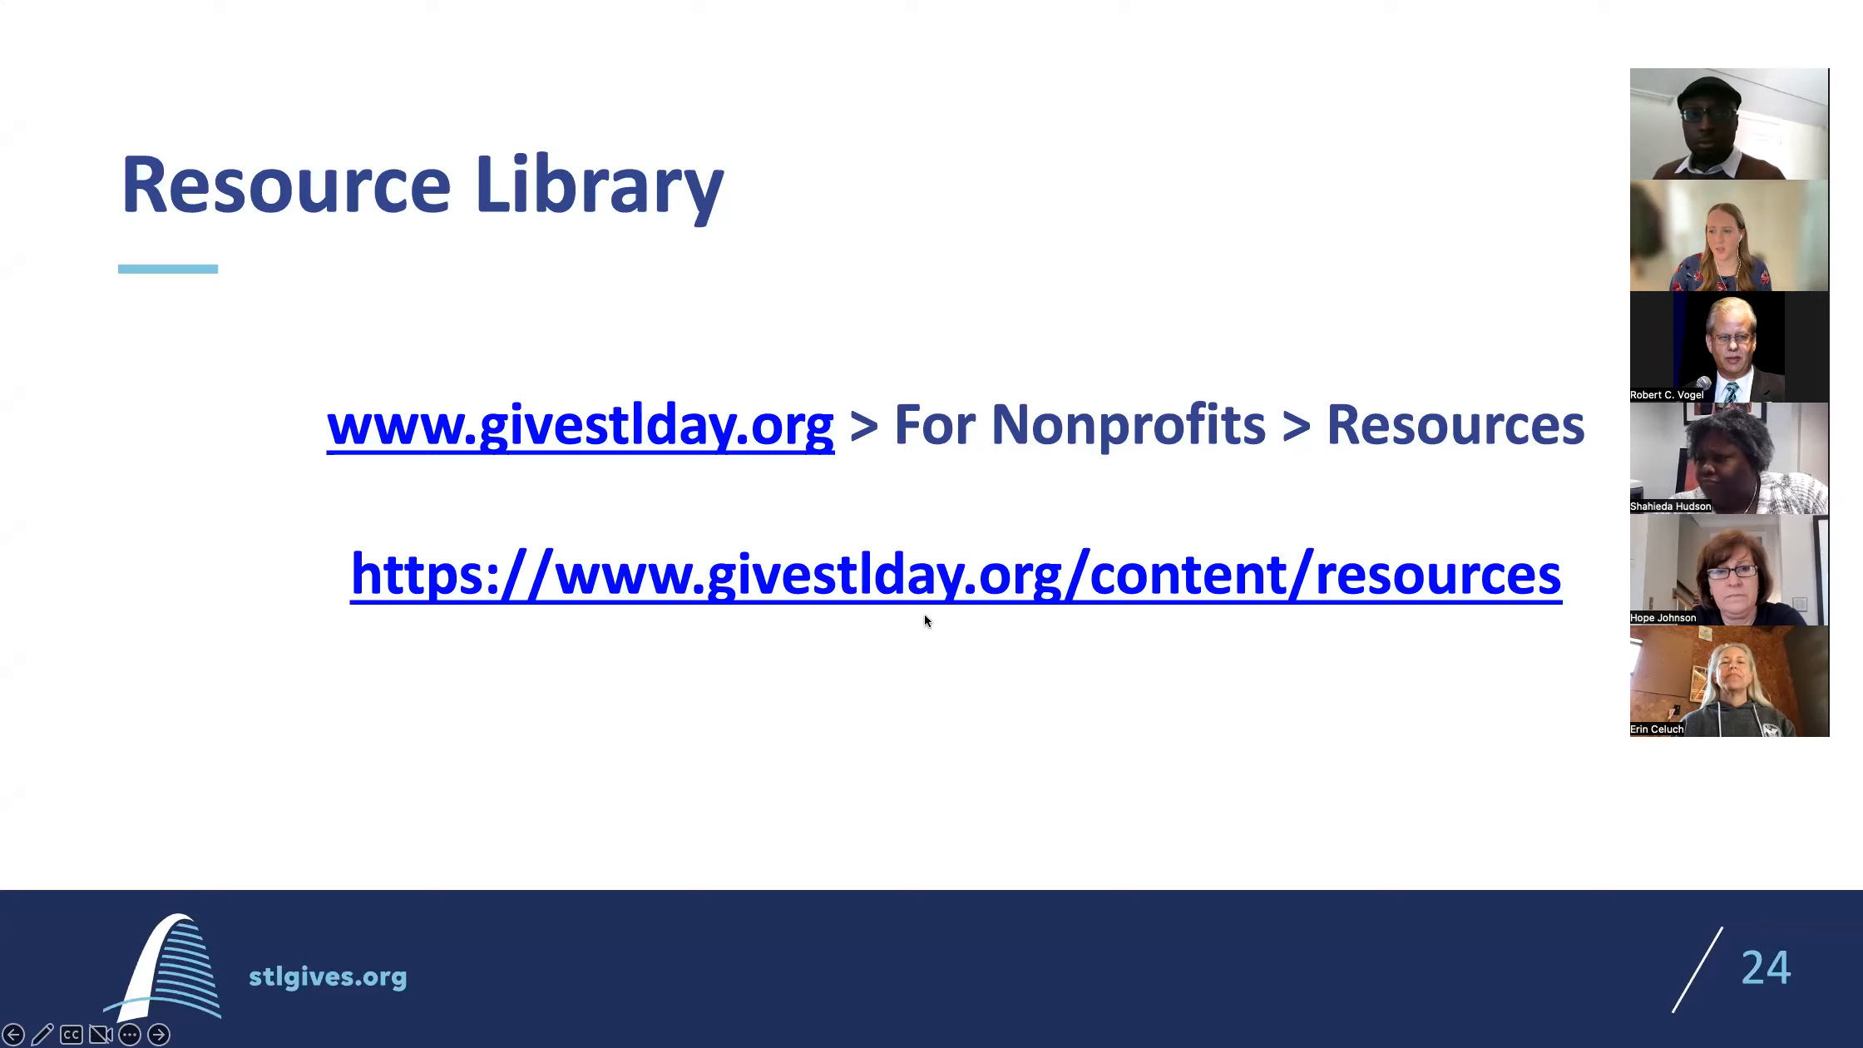